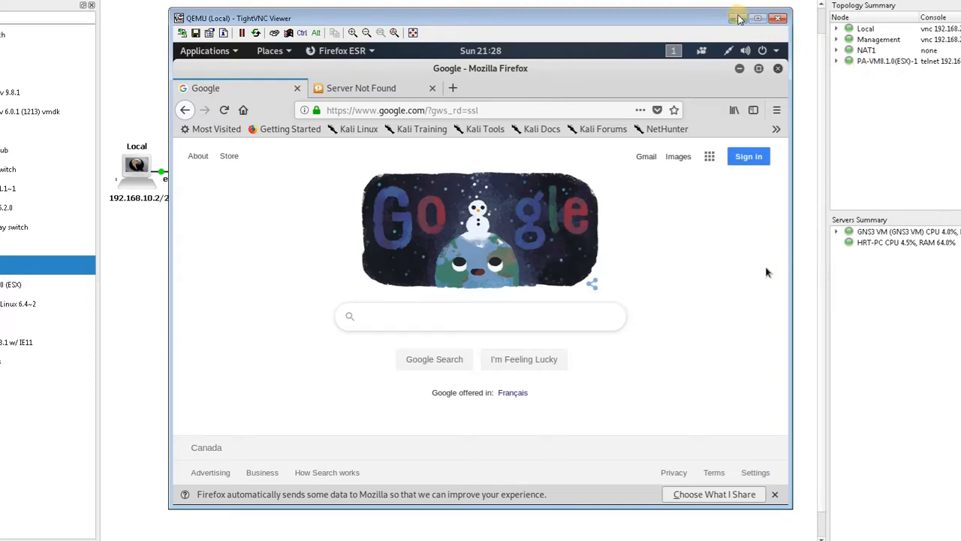
Minimize the Local console, open the Management machine's console from the topology, and unlock its session with the account password.
click(738, 18)
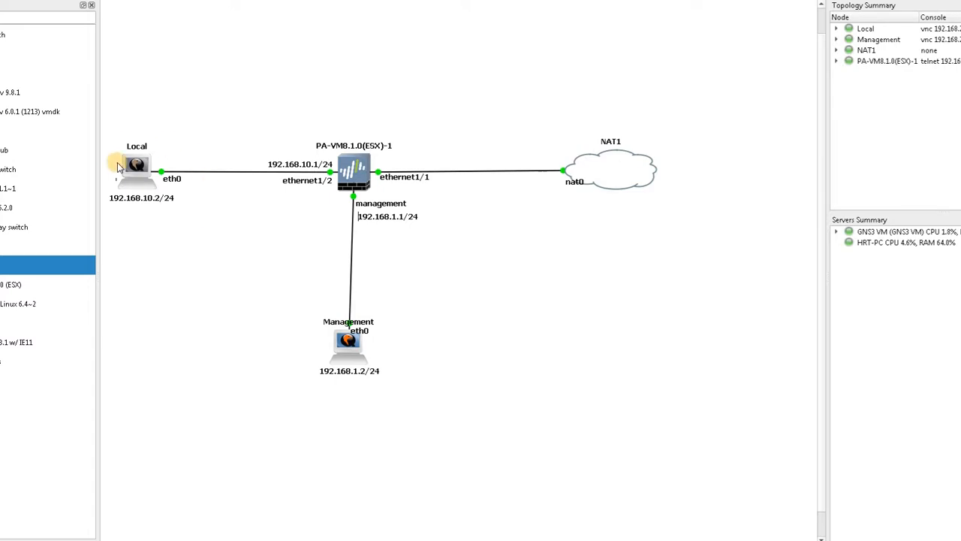
double_click(338, 345)
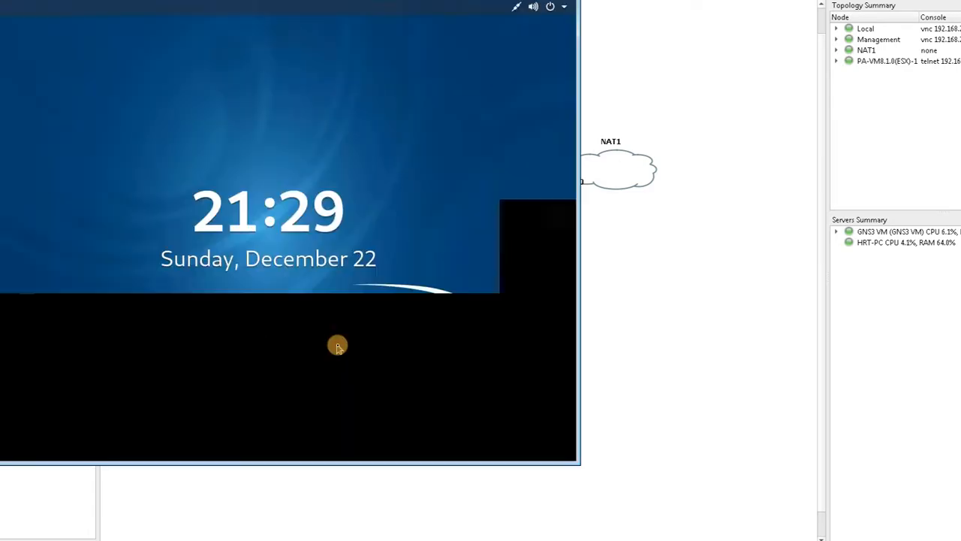
key(Return)
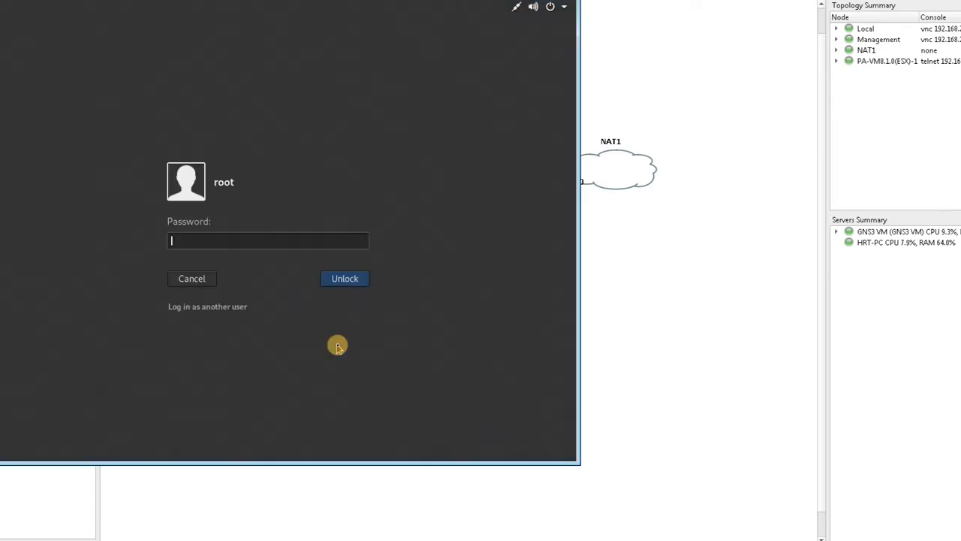
text(toor)
key(Return)
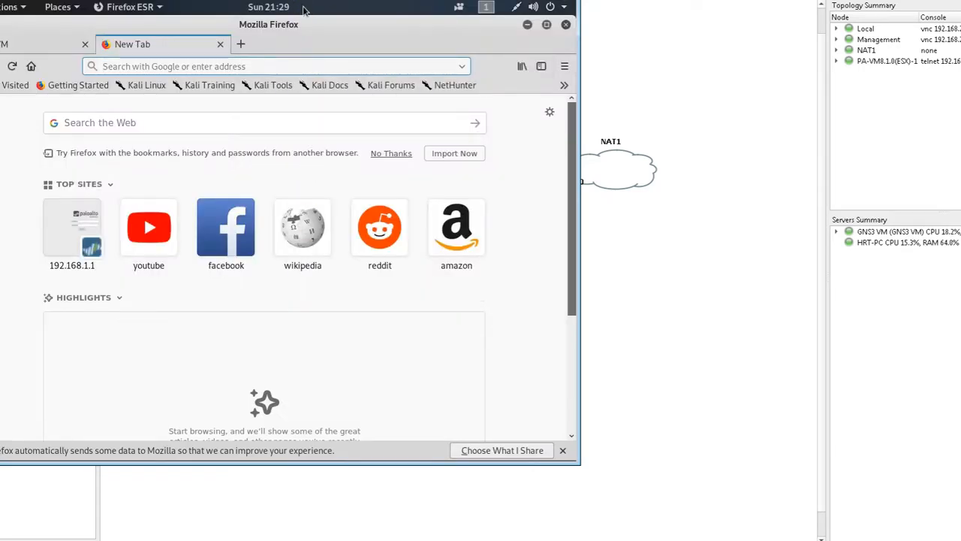
Bring the Management console fully into view, show the PA-VM firewall page, and dismiss its open security policy rule without saving.
drag(285, 0, 414, 58)
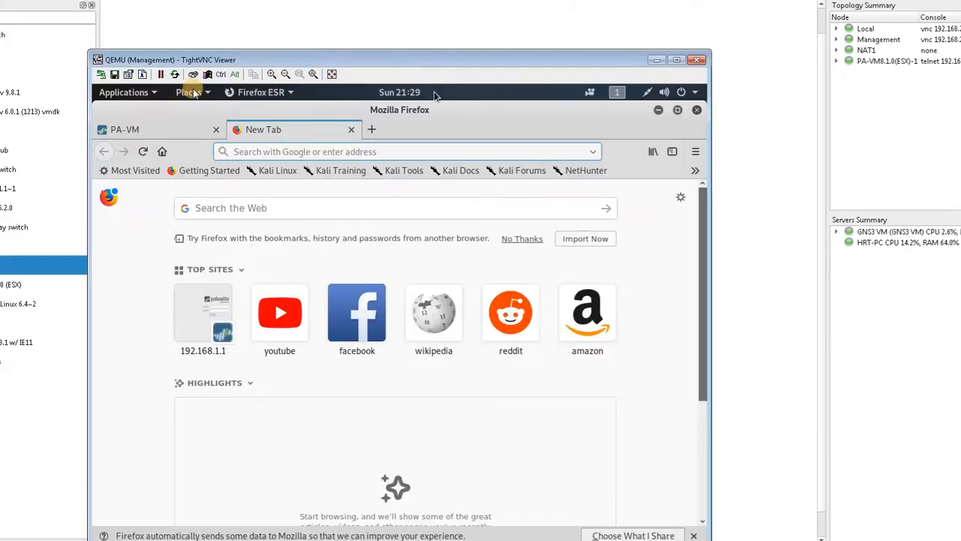
click(165, 138)
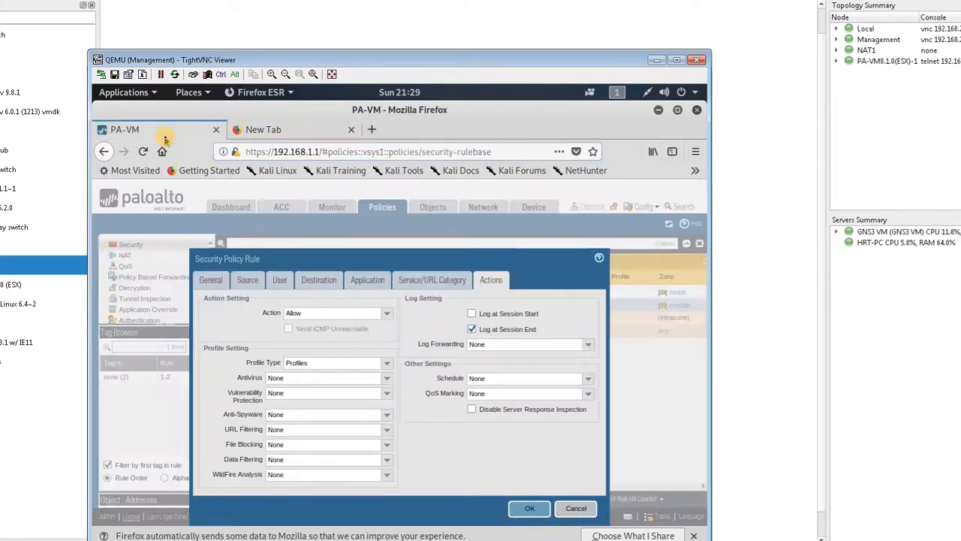
click(566, 510)
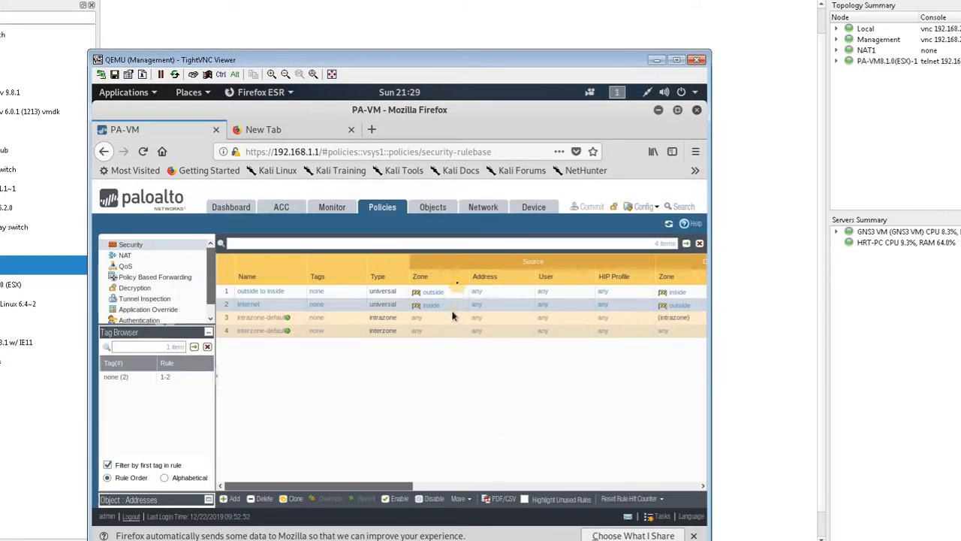
Examine the firewall's Ethernet interface list, checking the IP address settings of ethernet1/1 and ethernet1/2.
click(480, 211)
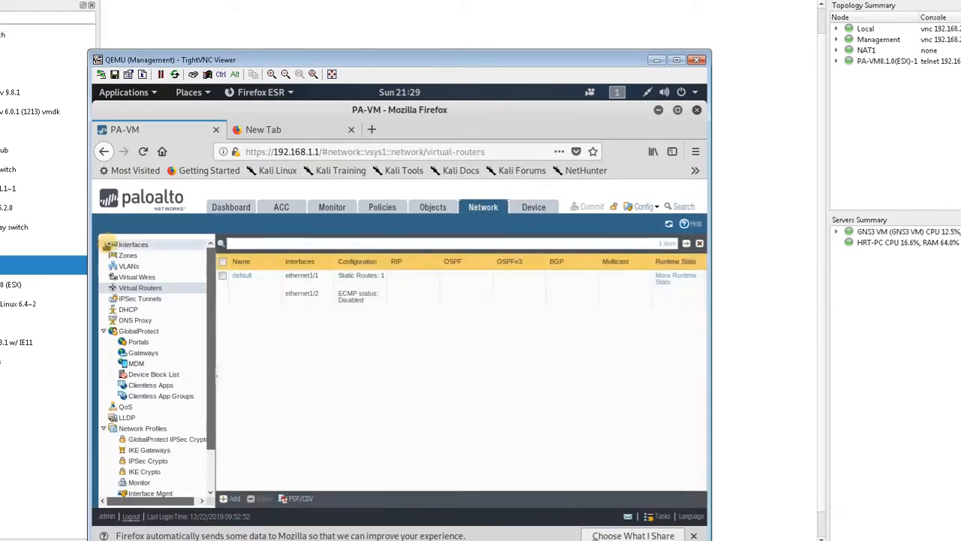
click(124, 245)
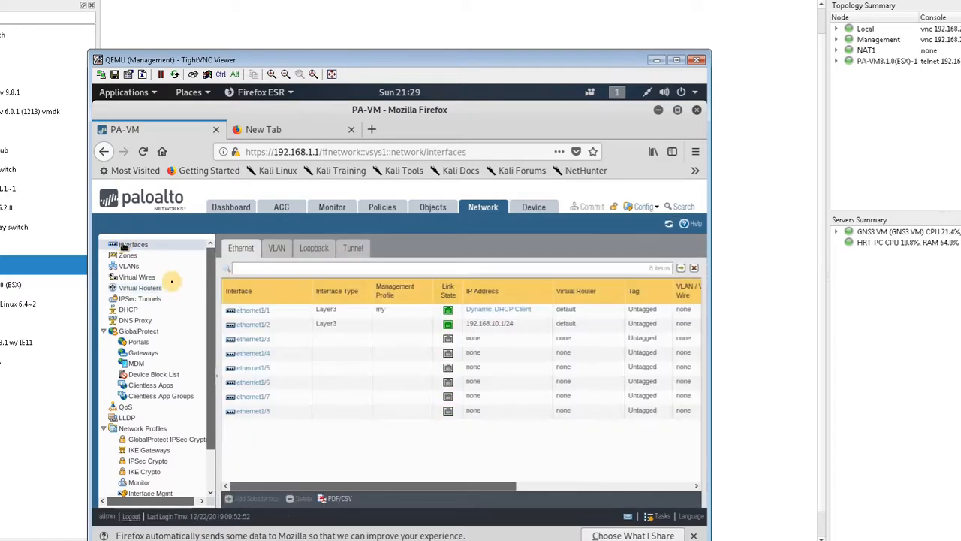
click(470, 326)
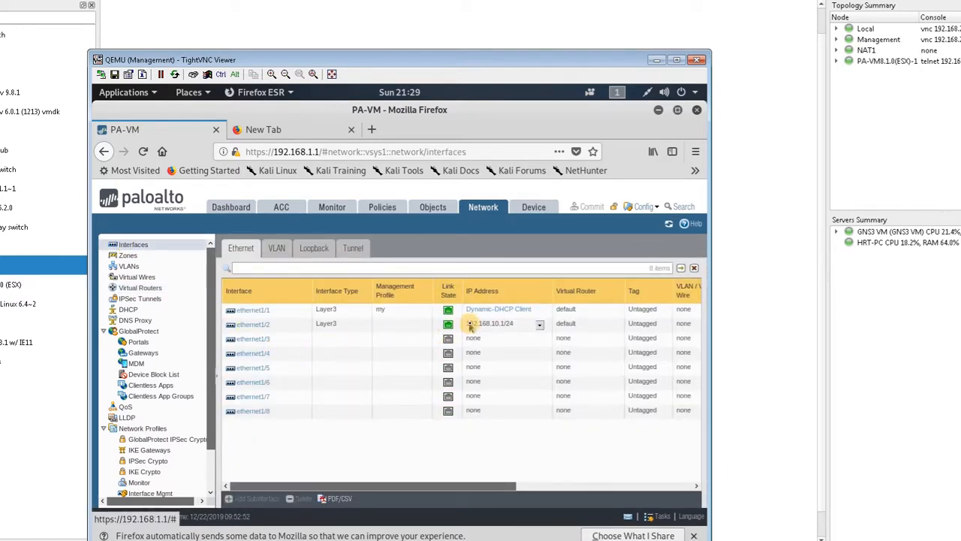
click(473, 313)
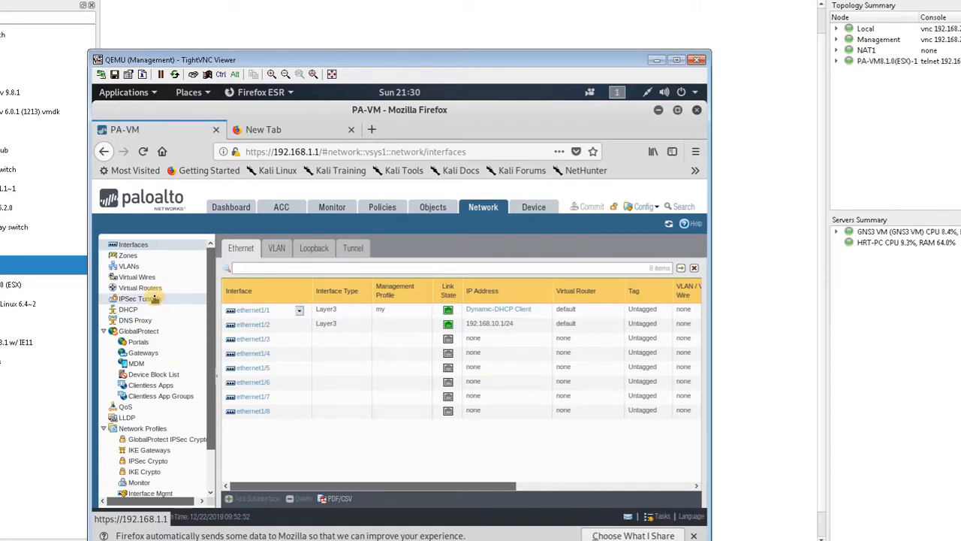
Check the gateway assigned by DHCP in ethernet1/1's dynamic IP status, closing the status when finished.
click(494, 310)
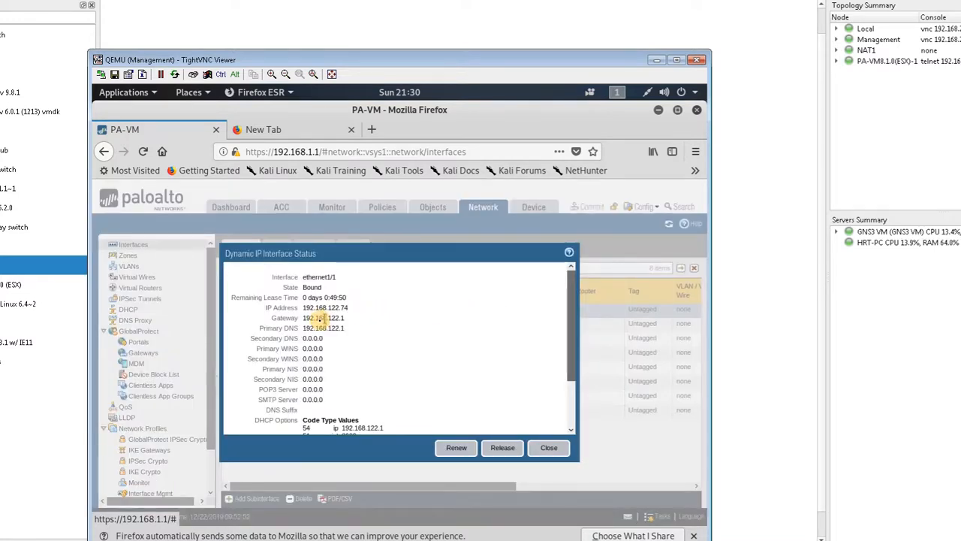
double_click(319, 318)
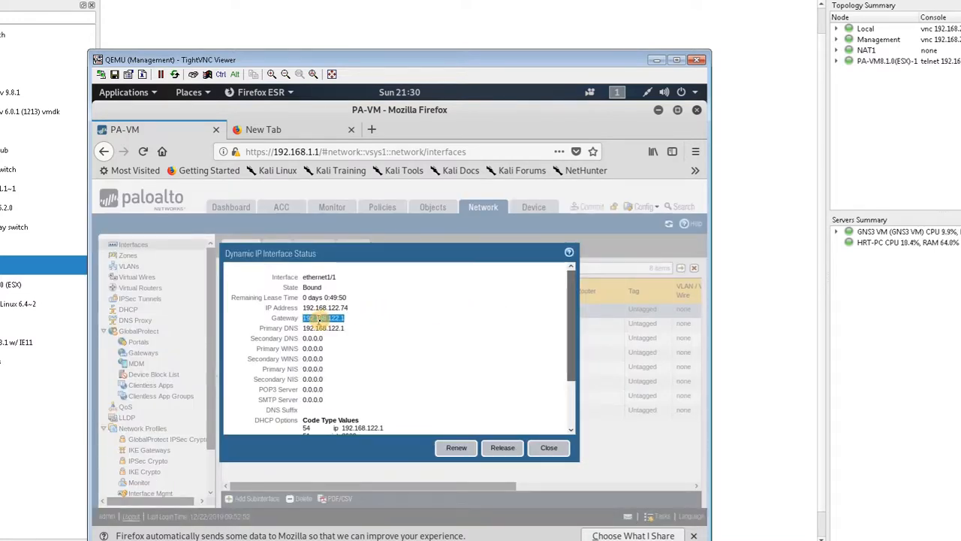
click(319, 318)
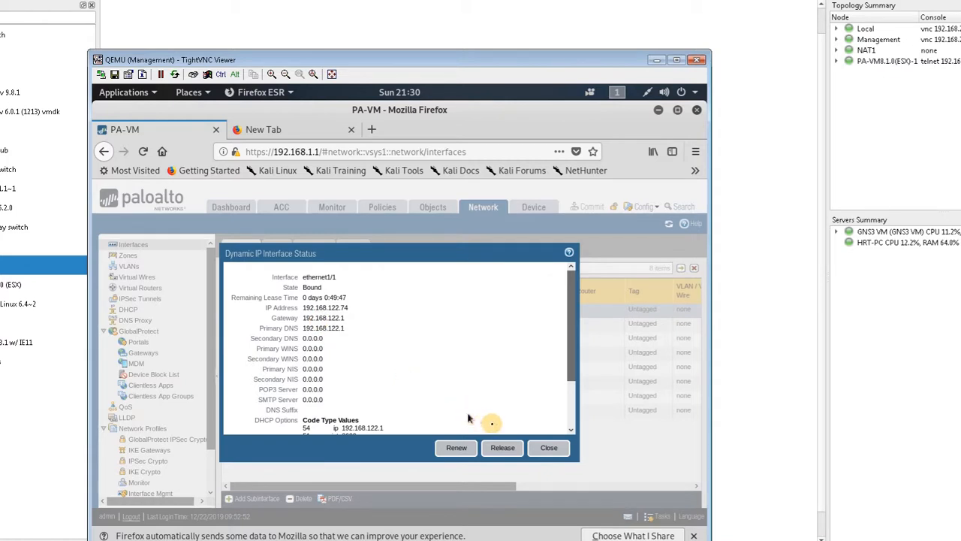
click(549, 448)
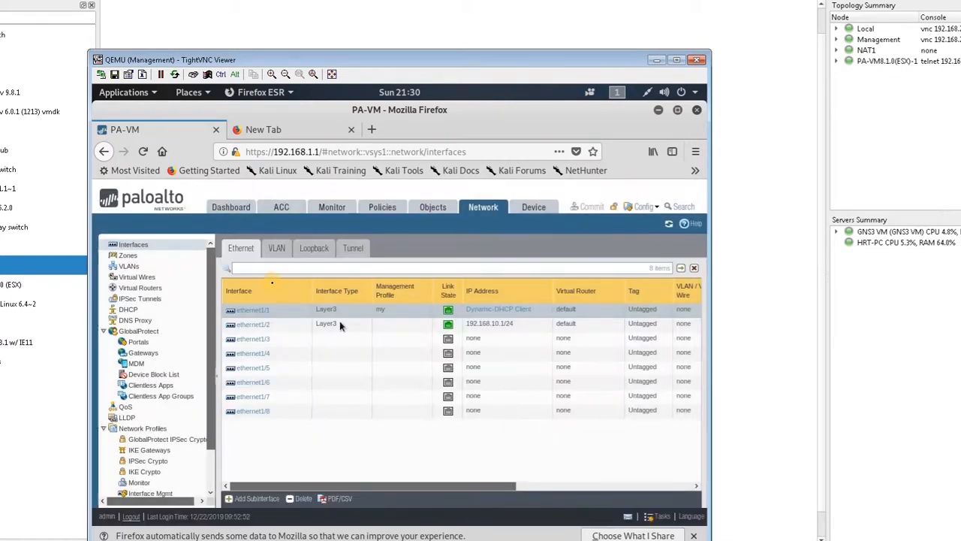
Review the next hop of the IPv4 static route "staticroute" in the default virtual router, leaving both dialogs without changes.
click(172, 287)
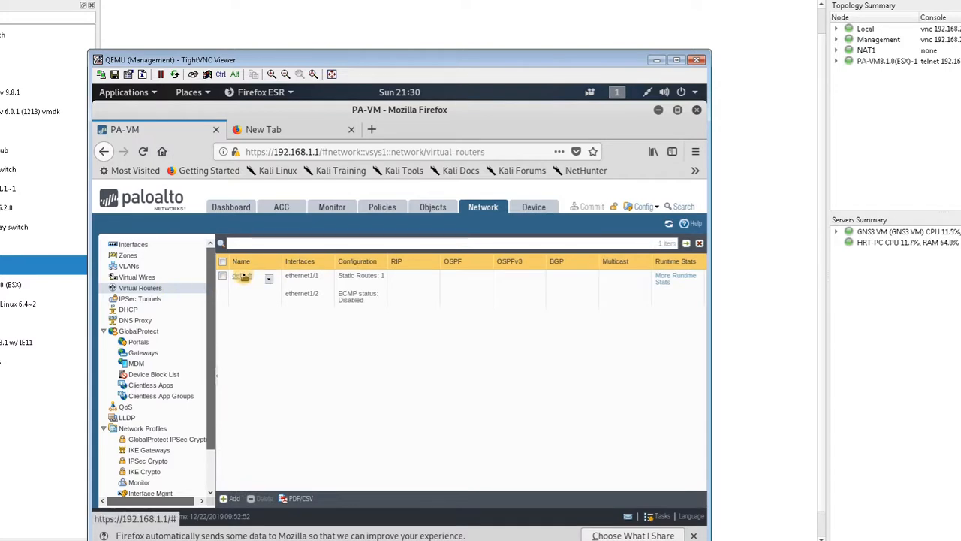
click(244, 277)
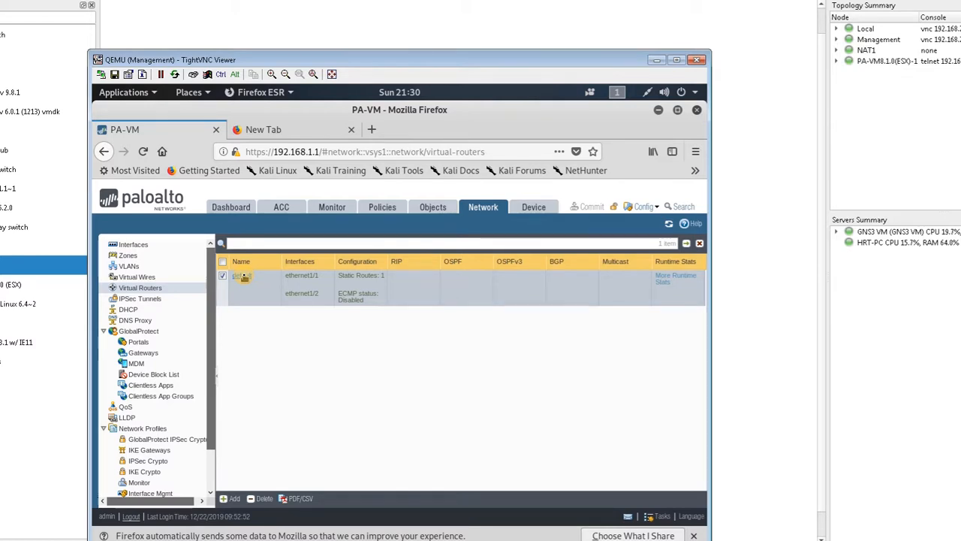
click(242, 277)
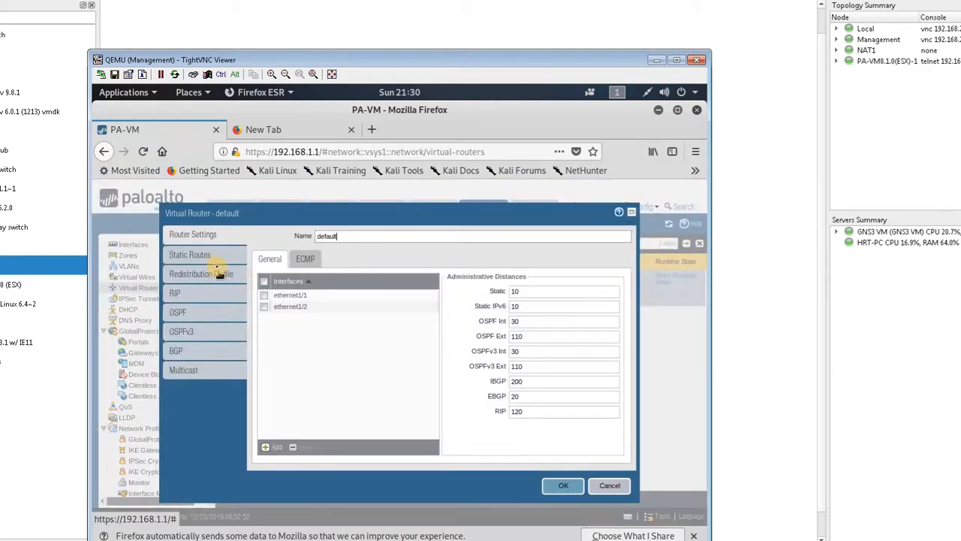
click(210, 255)
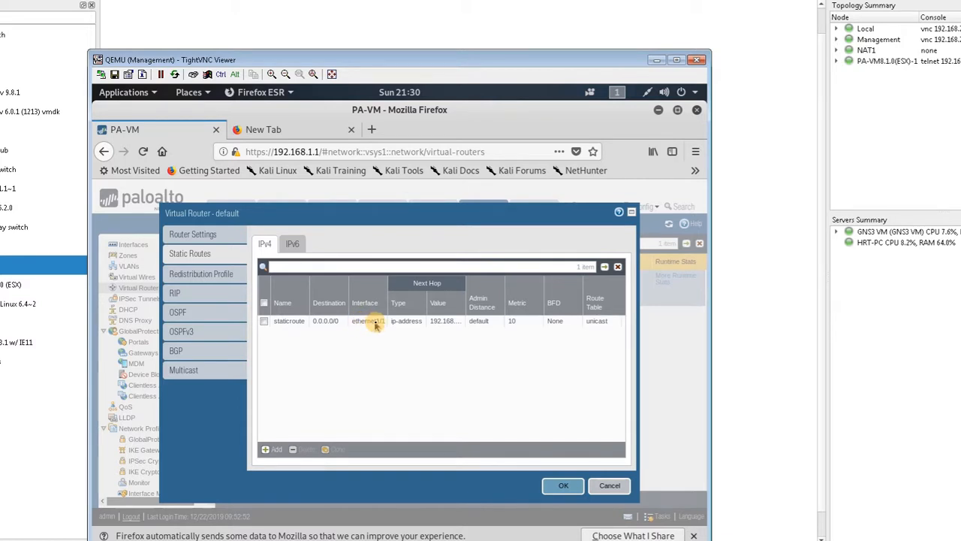
click(291, 322)
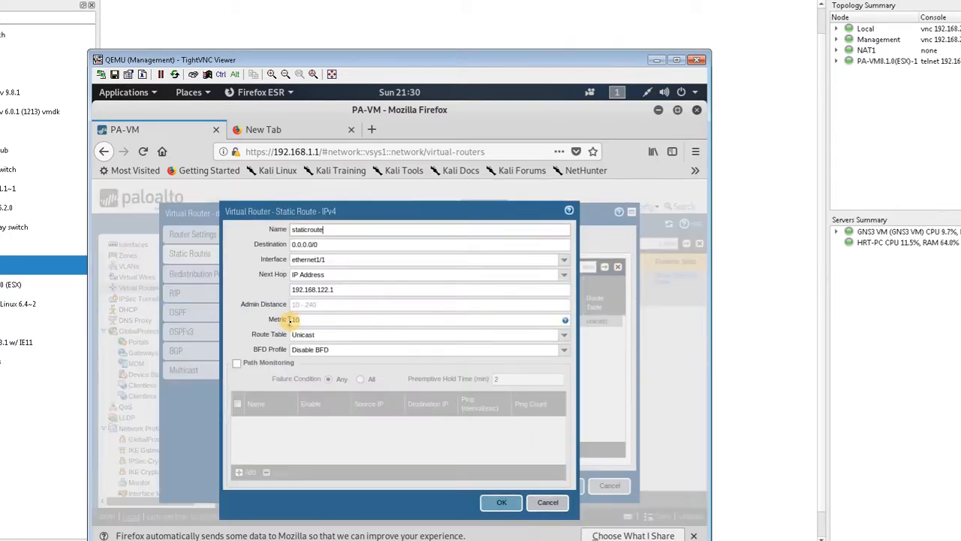
triple_click(351, 292)
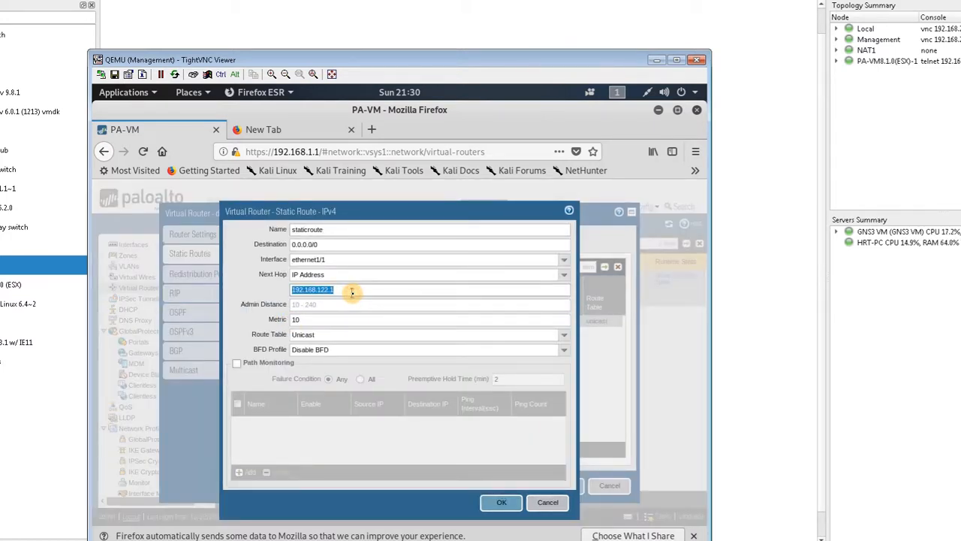
click(541, 503)
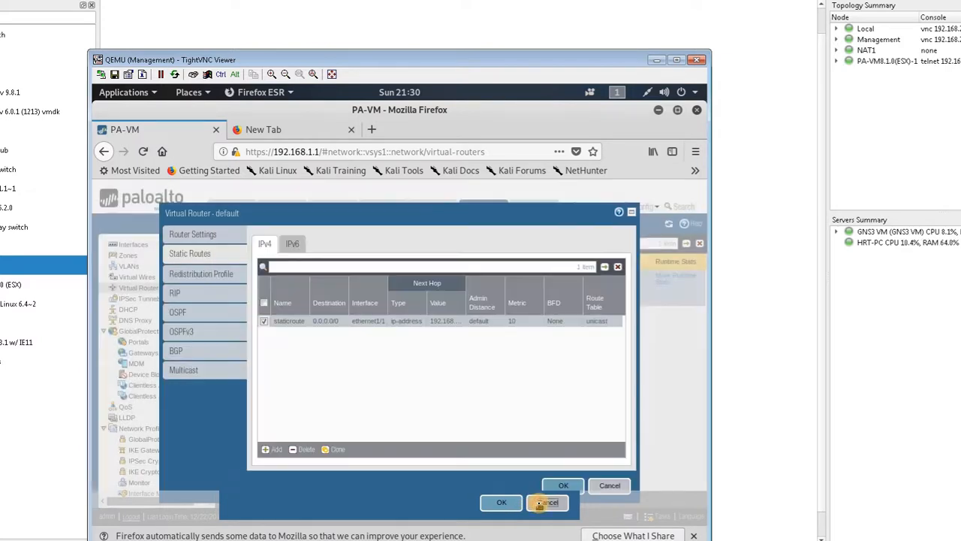
click(607, 485)
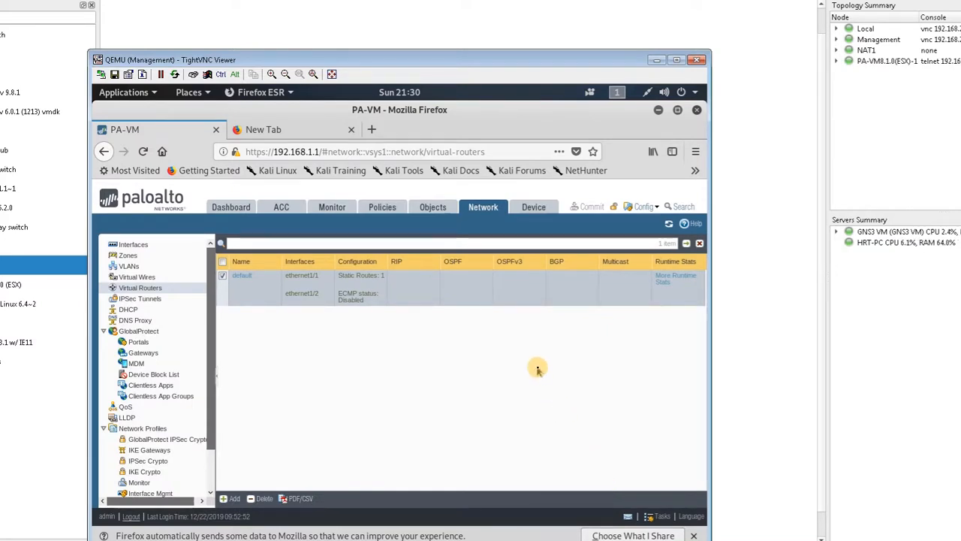
Show the firewall's NAT policy list and move the console window aside briefly to compare it with the network topology.
click(383, 210)
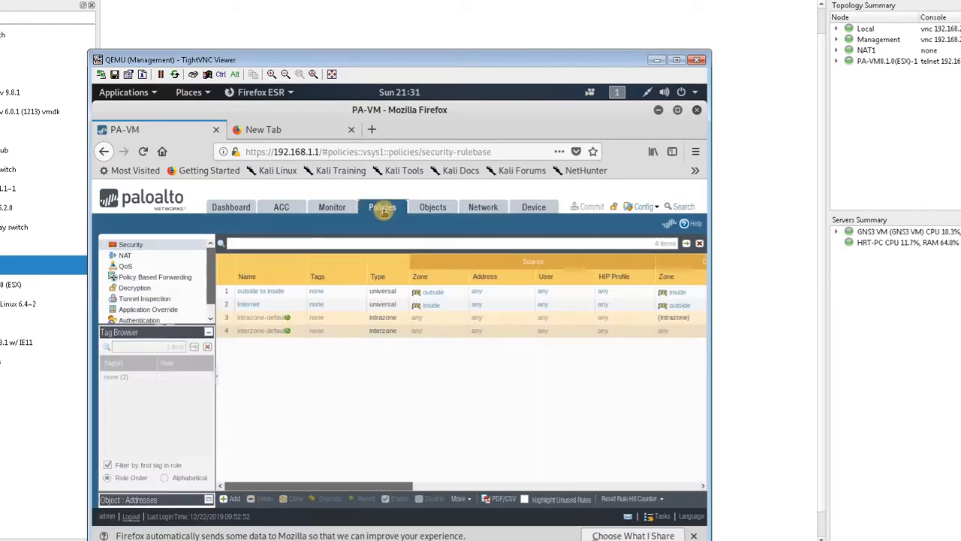
click(129, 255)
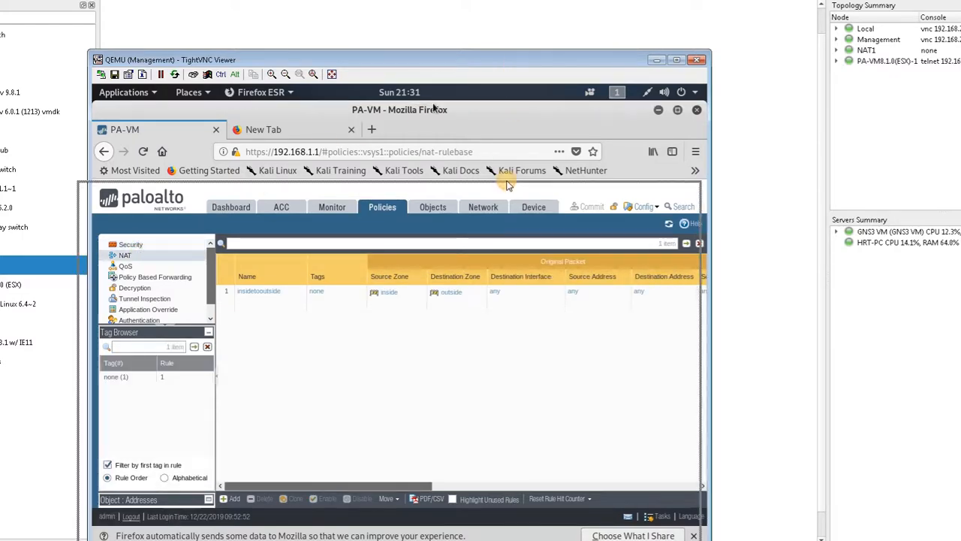
drag(516, 66, 509, 335)
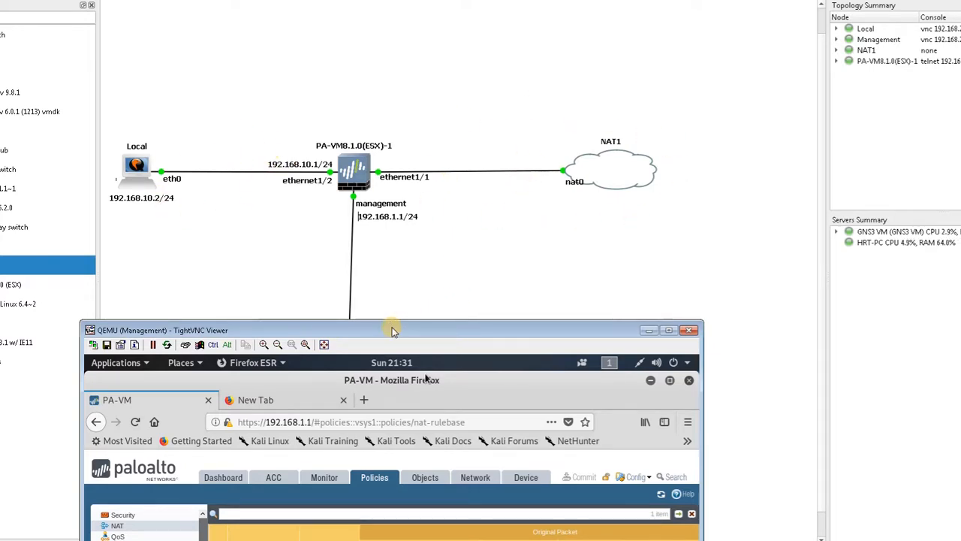
drag(391, 330, 380, 43)
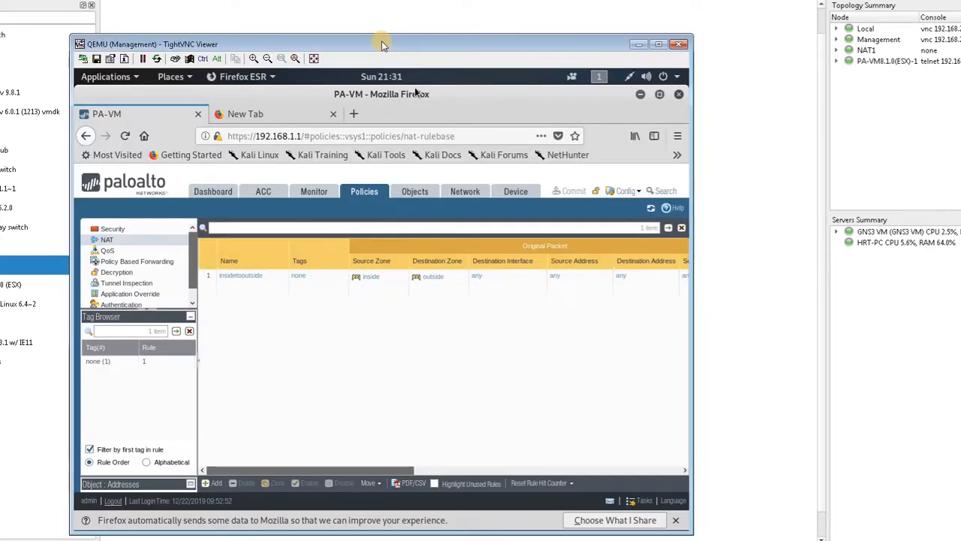
Review the original packet and translated packet settings of the insidetooutside NAT rule, closing it without changes.
click(244, 279)
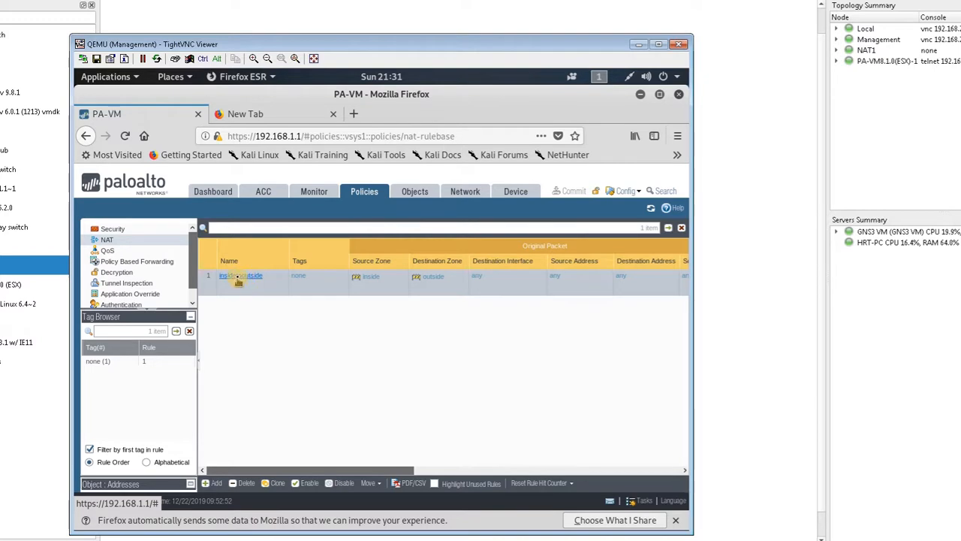
click(239, 278)
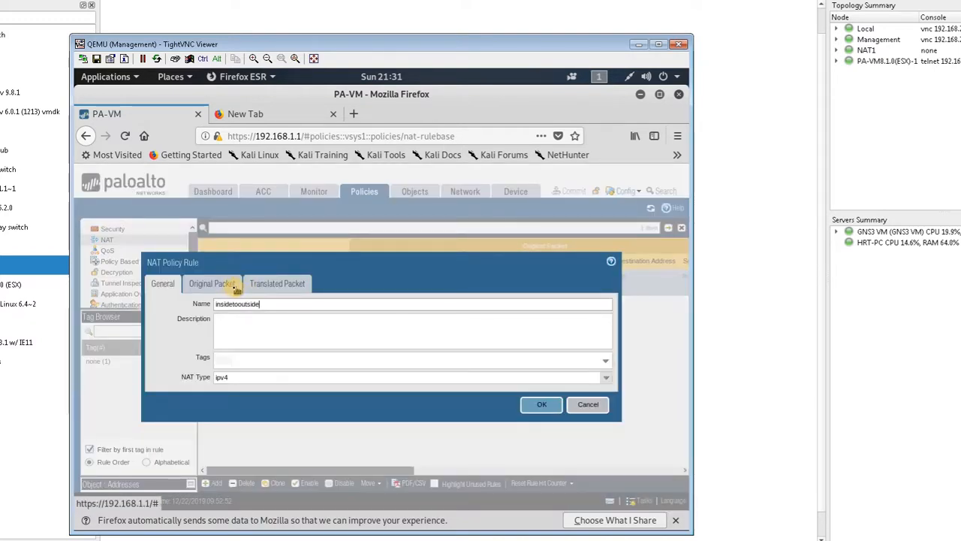
click(236, 289)
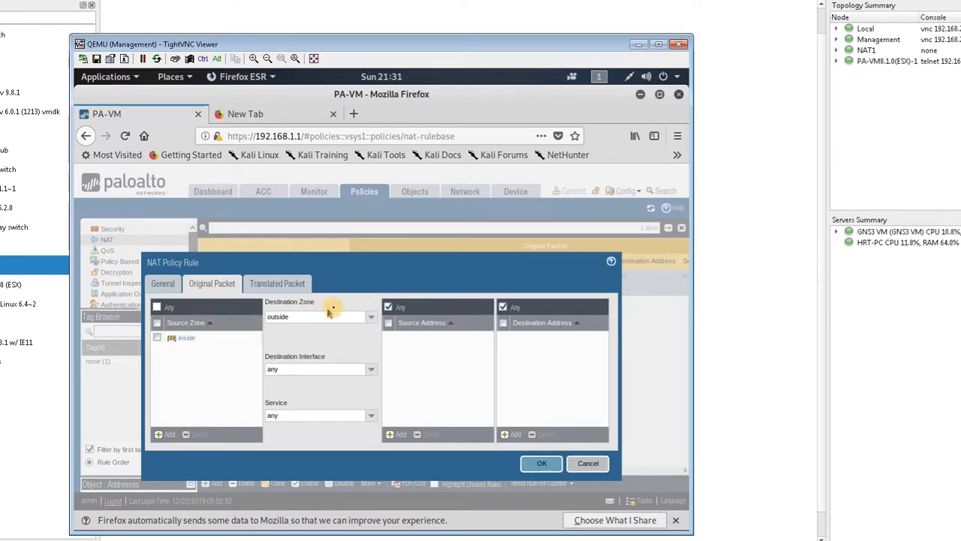
click(292, 285)
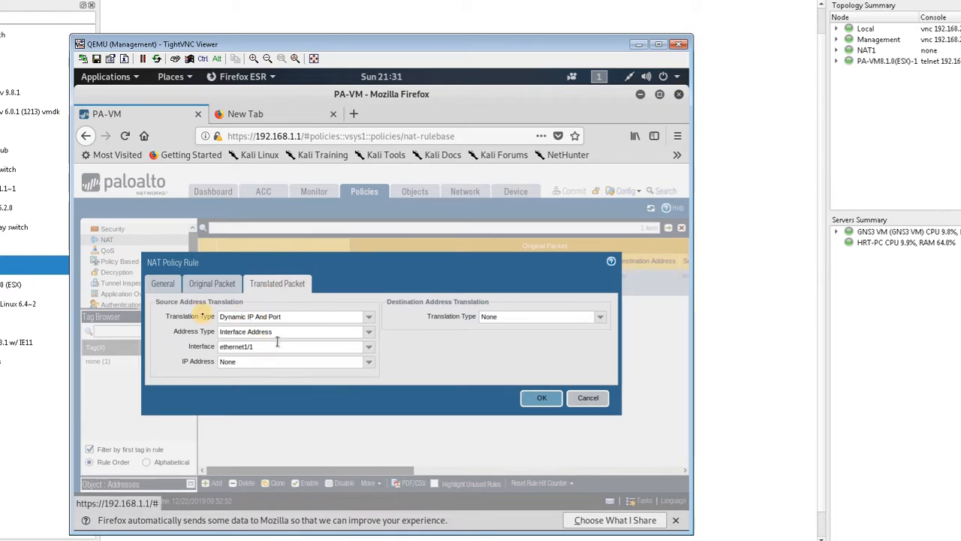
click(245, 343)
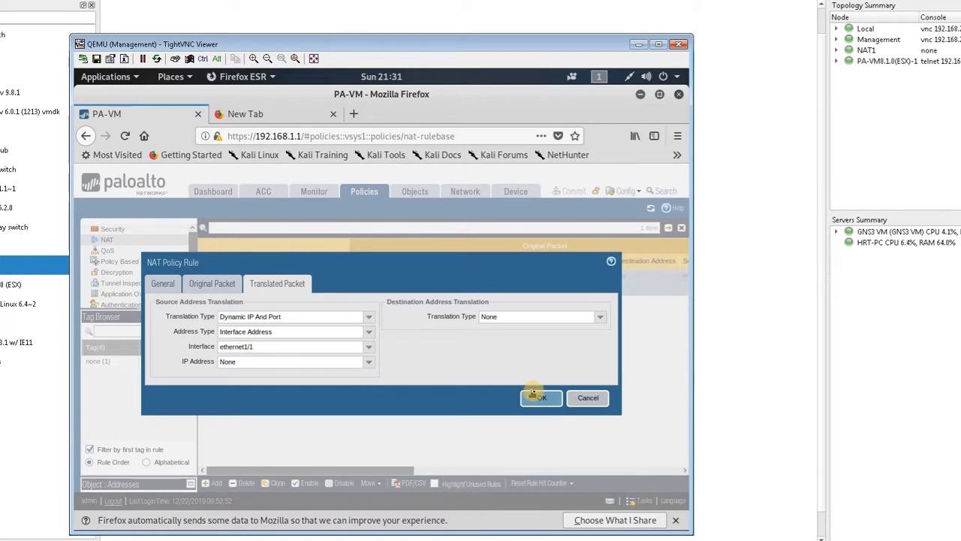
click(587, 399)
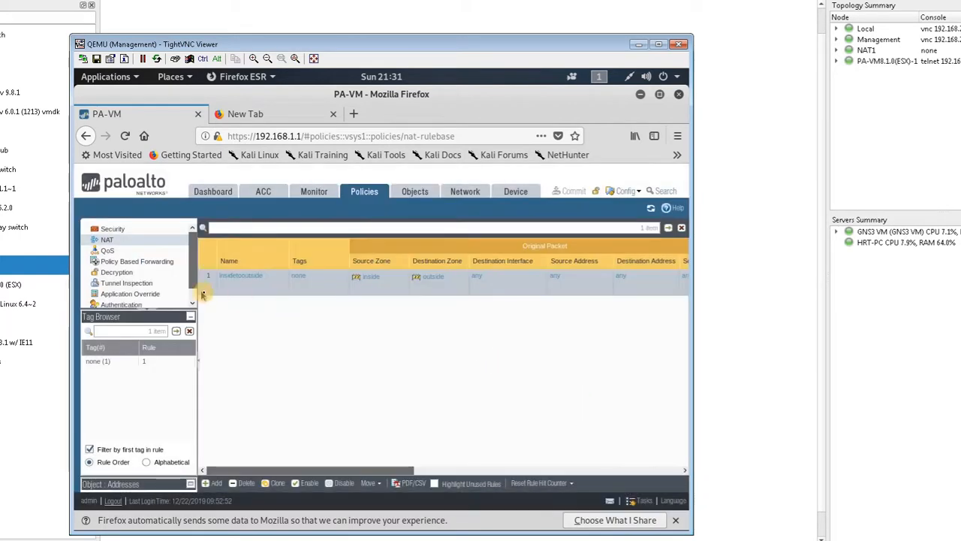
Review the source and destination zones of the Internet security policy rule, closing it without changes.
click(125, 228)
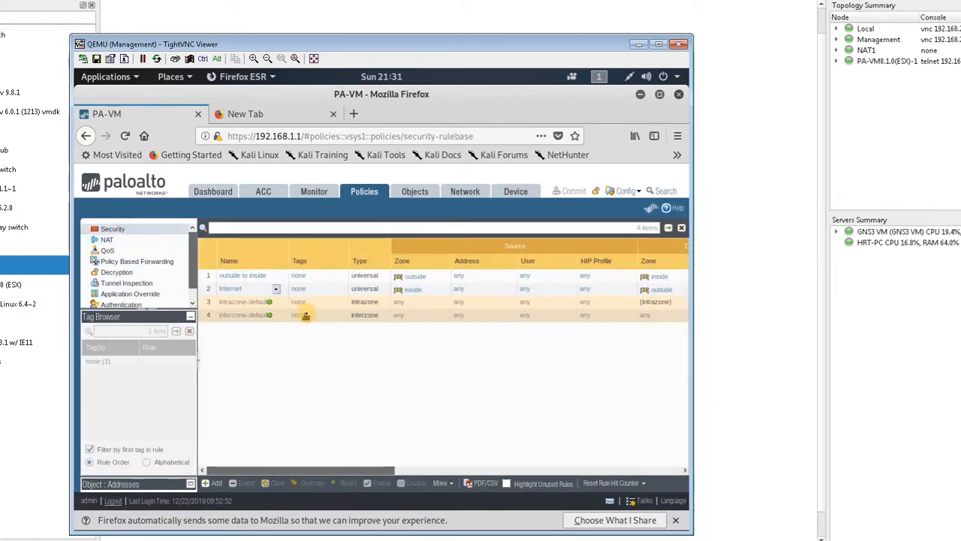
click(226, 291)
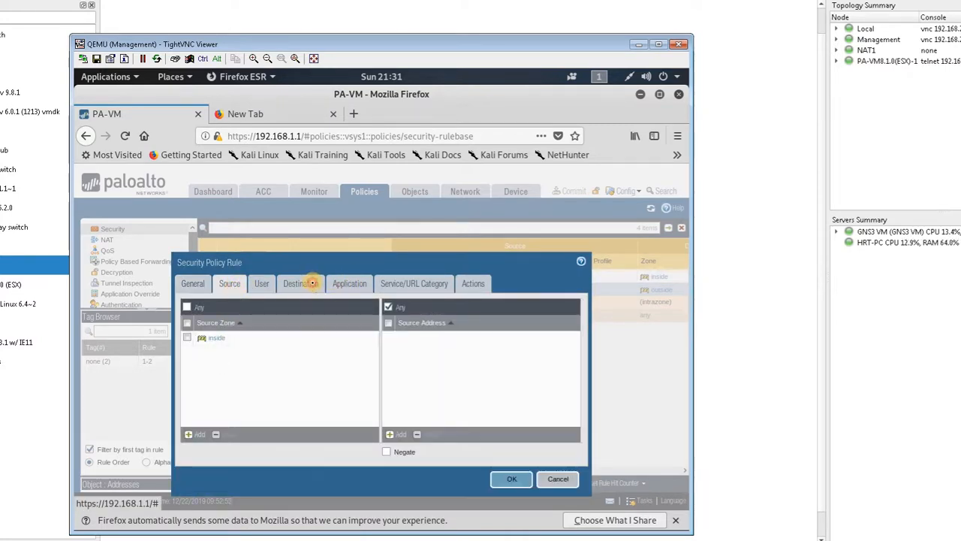
click(311, 283)
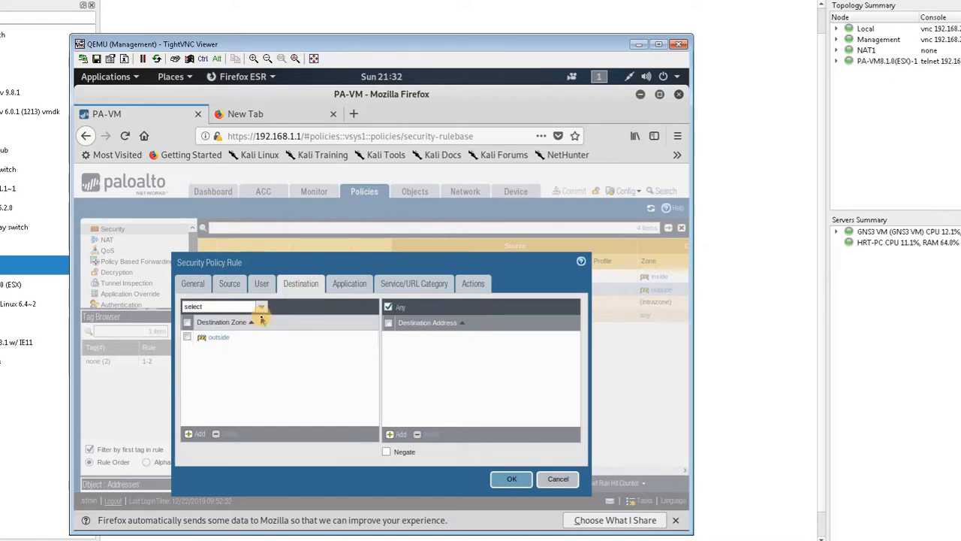
click(558, 479)
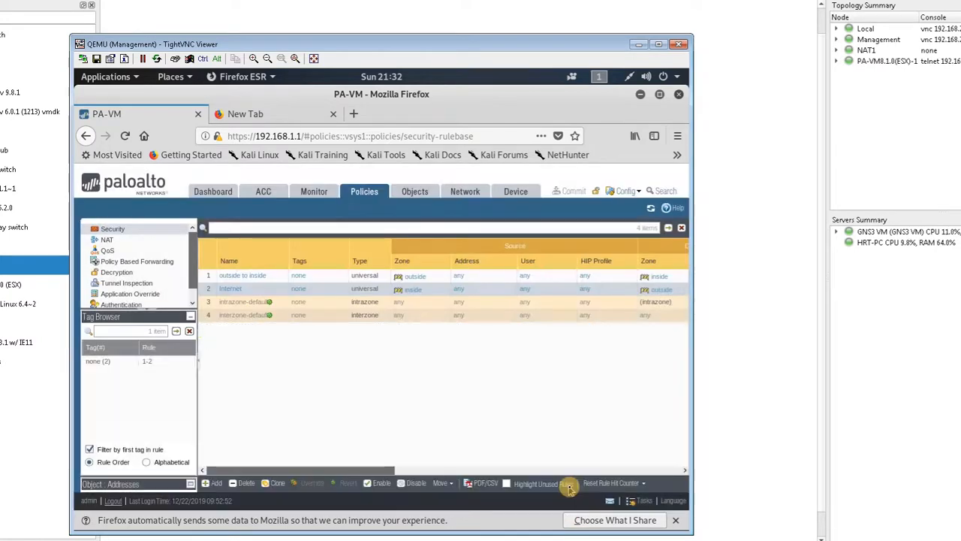
click(637, 46)
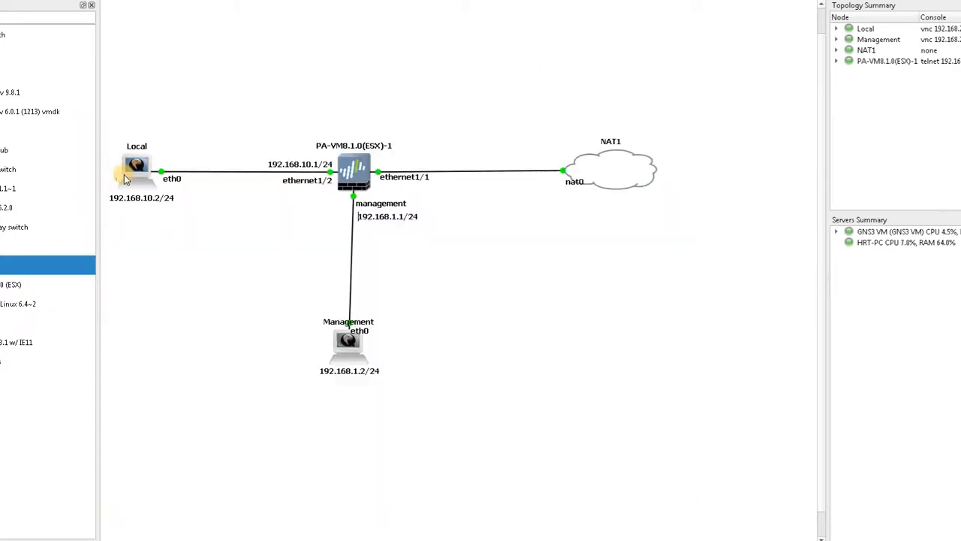
double_click(132, 177)
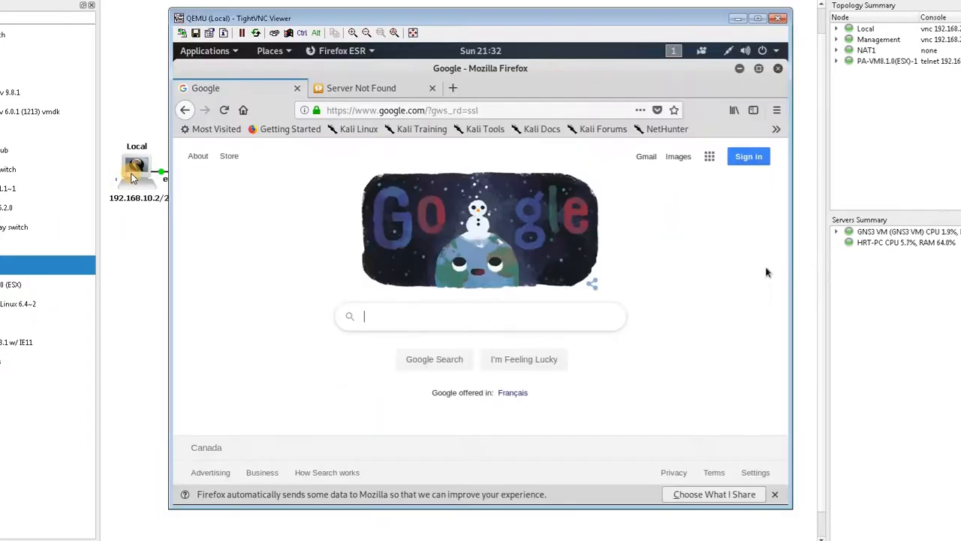
click(386, 96)
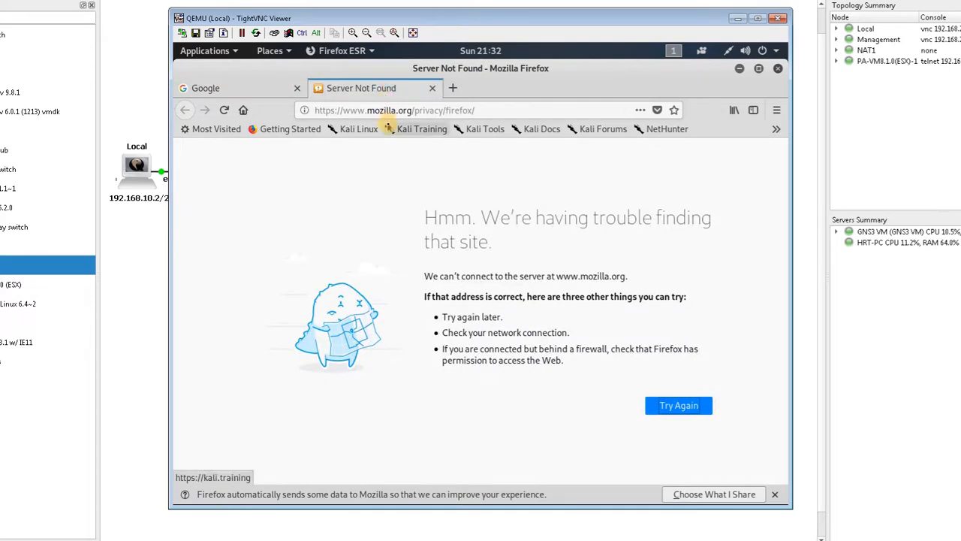
key(ctrl+a)
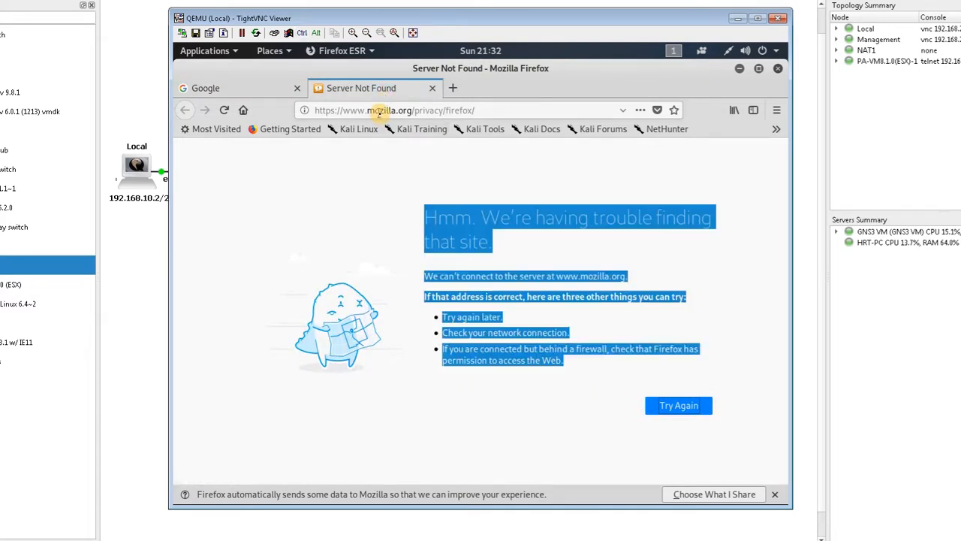
click(380, 111)
text(google.com/)
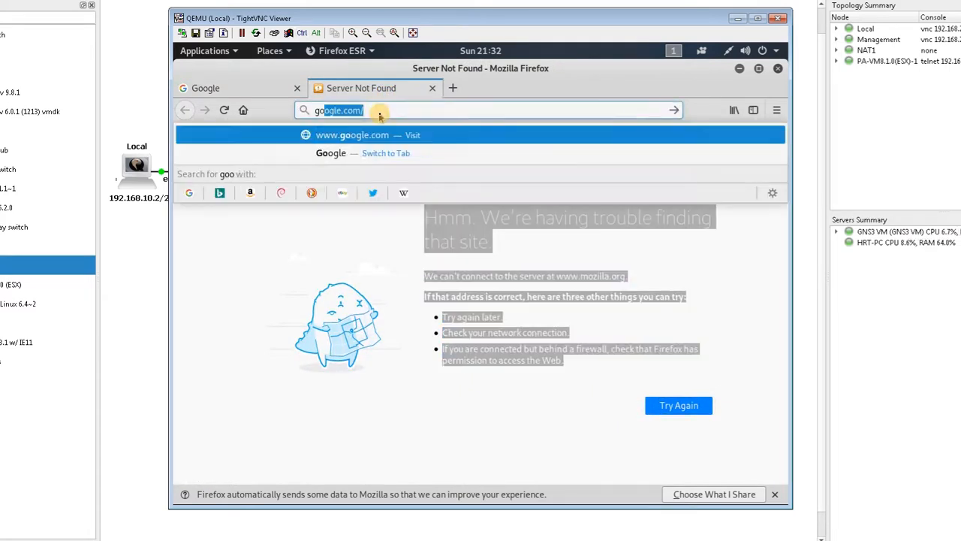
key(Return)
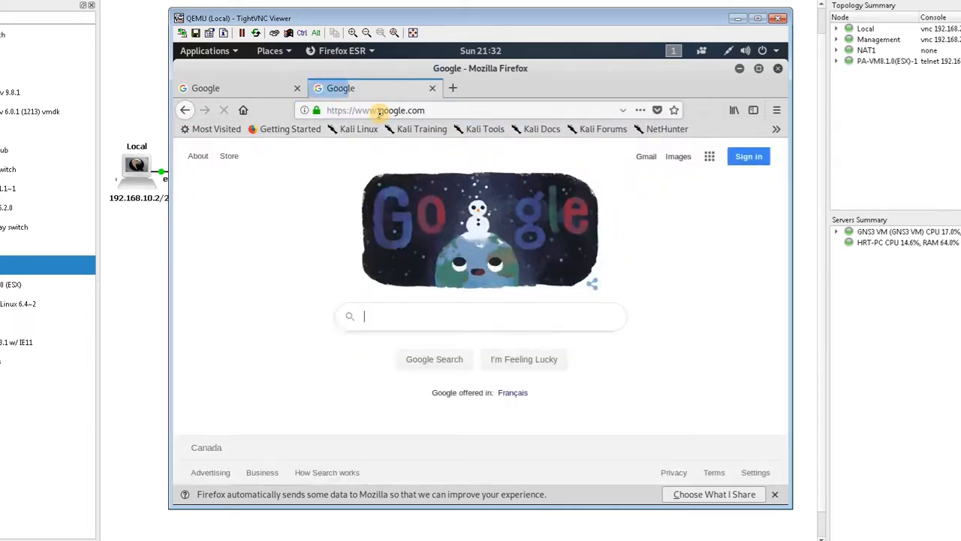
Open the eicar.org website in the same browser tab on the Local machine.
click(379, 111)
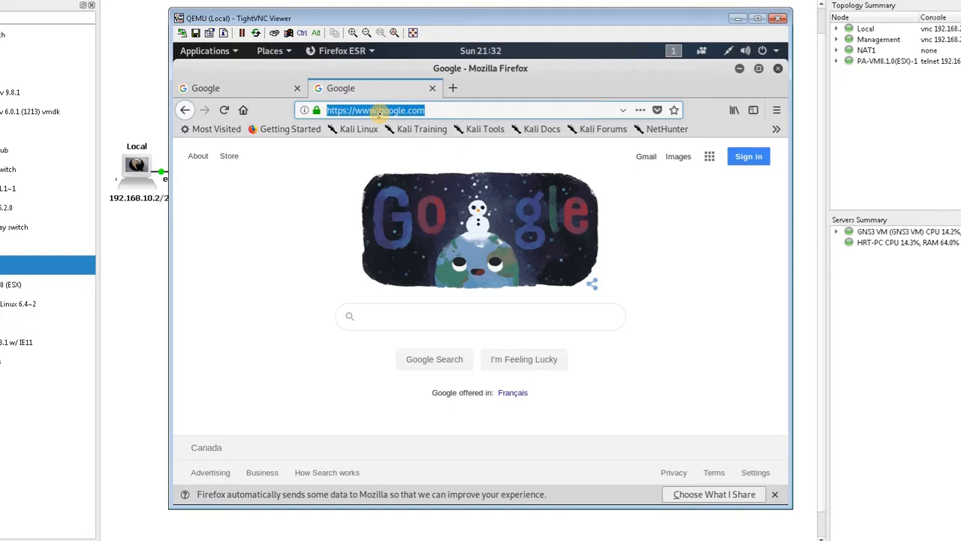
text(e)
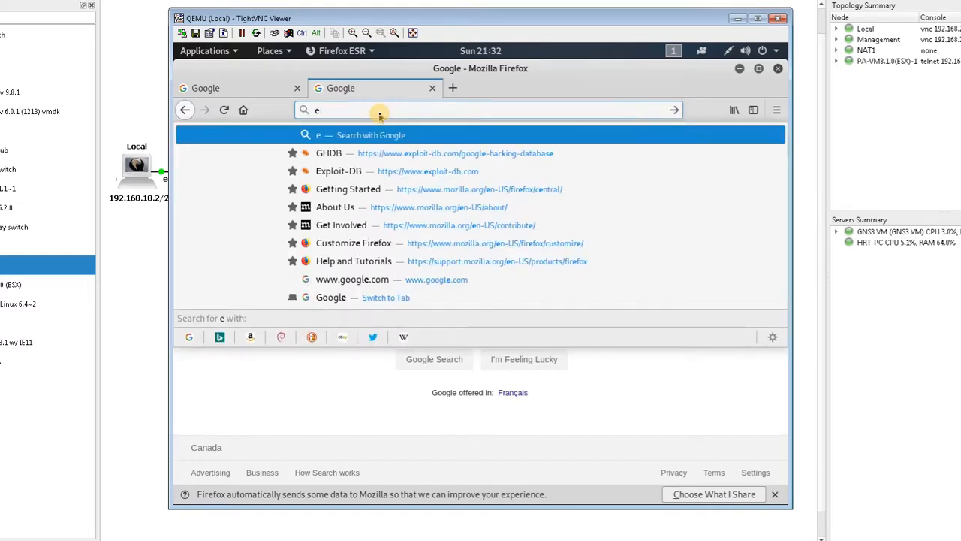
text(ica)
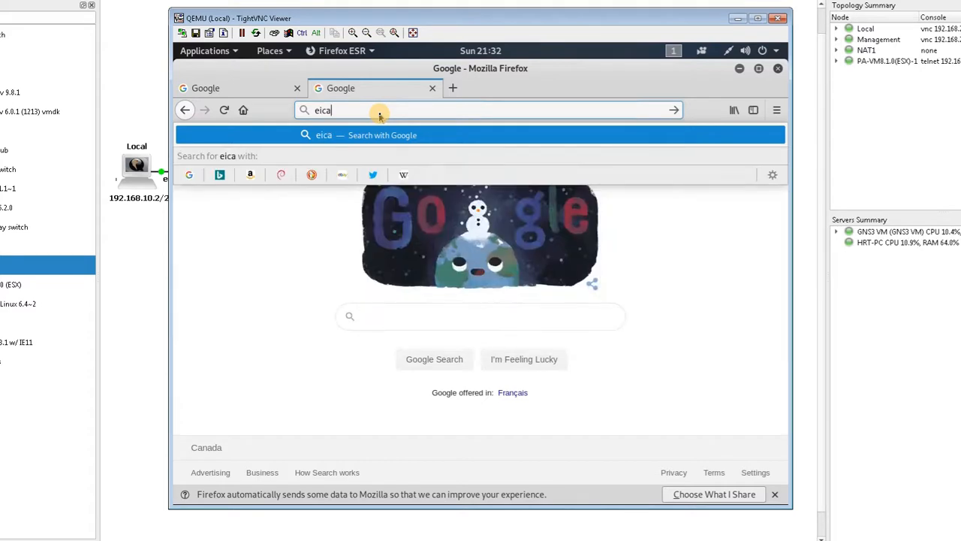
text(r.)
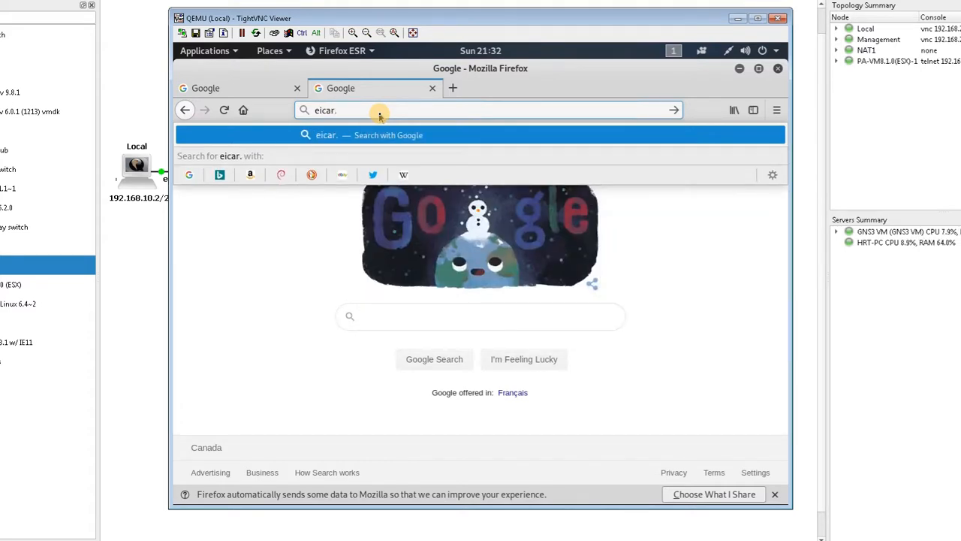
text(org)
key(Return)
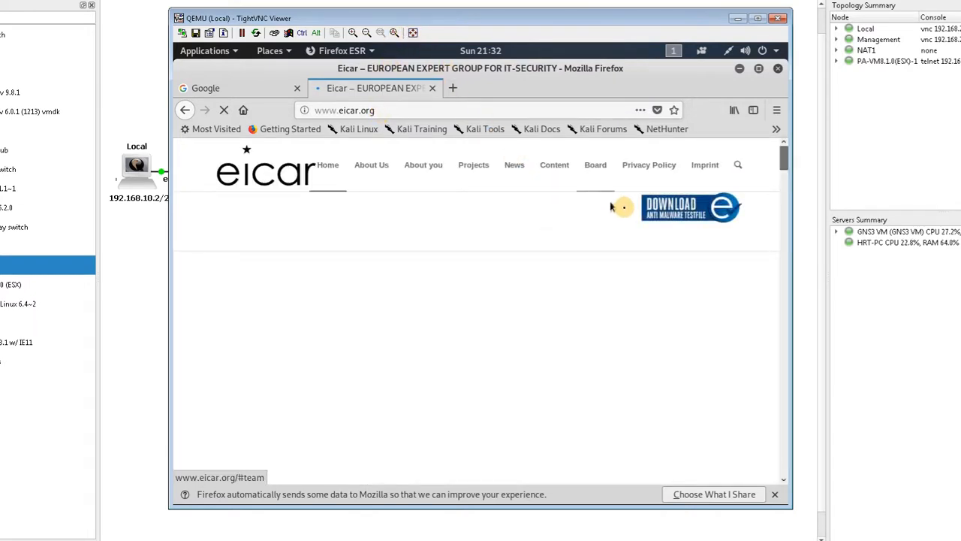
Download the eicar.com.txt anti-malware test file from EICAR's standard http download area and save it.
click(676, 212)
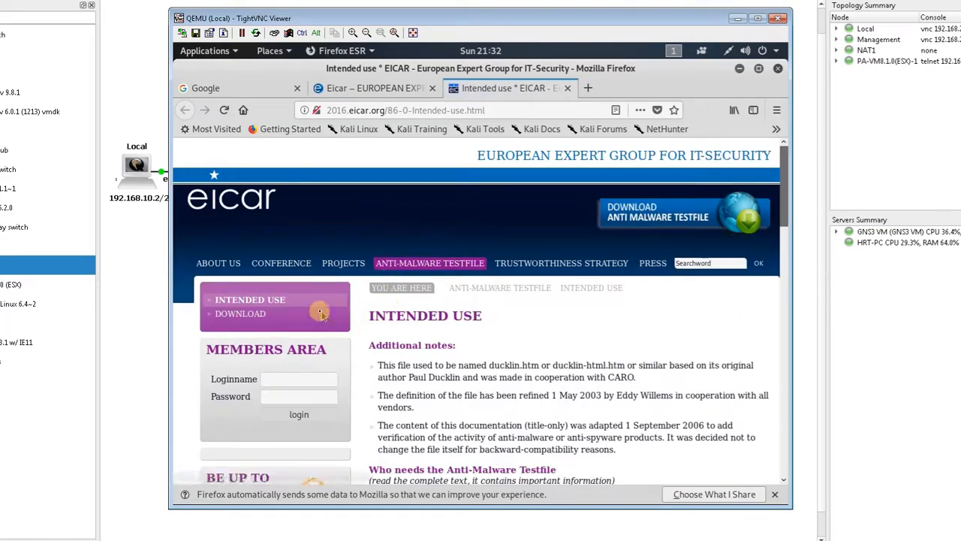
click(259, 315)
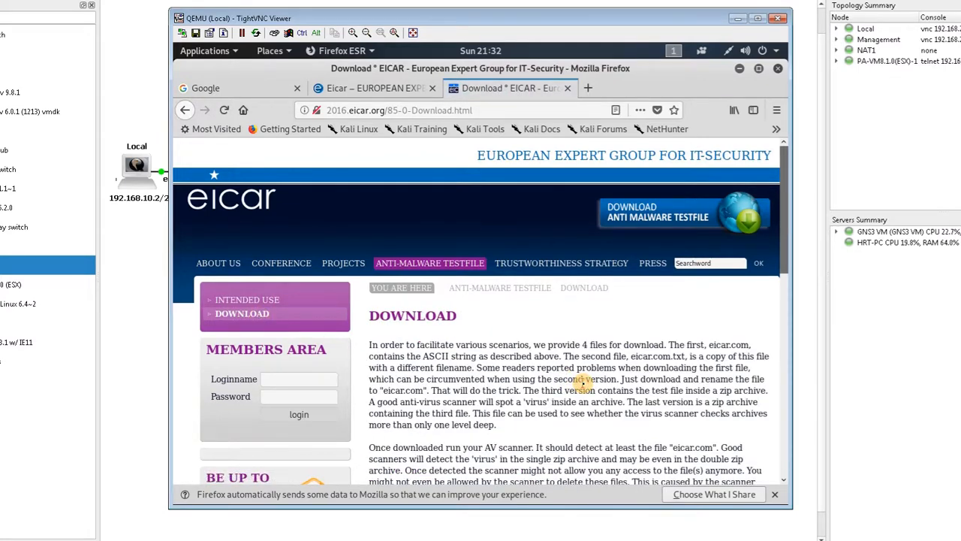
scroll(583, 384, down, 15)
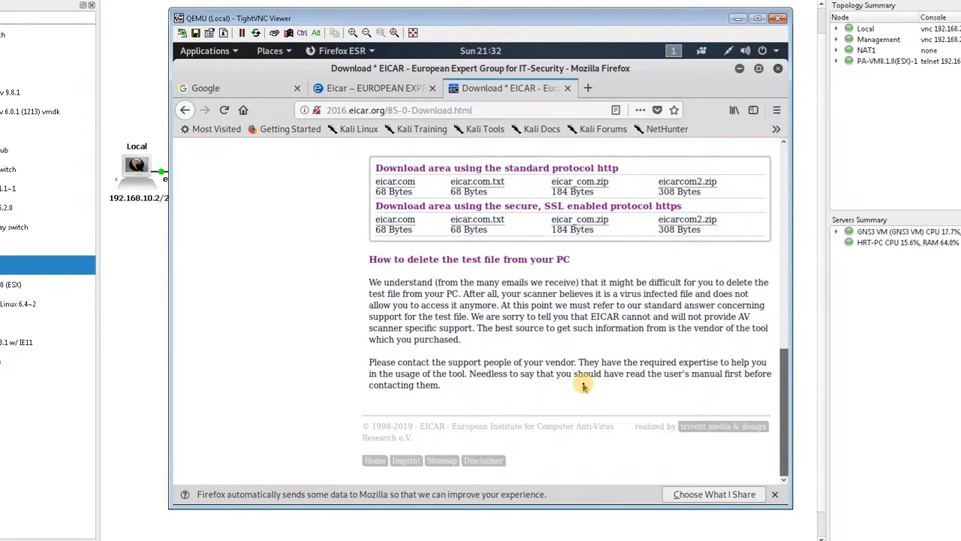
scroll(583, 385, up, 2)
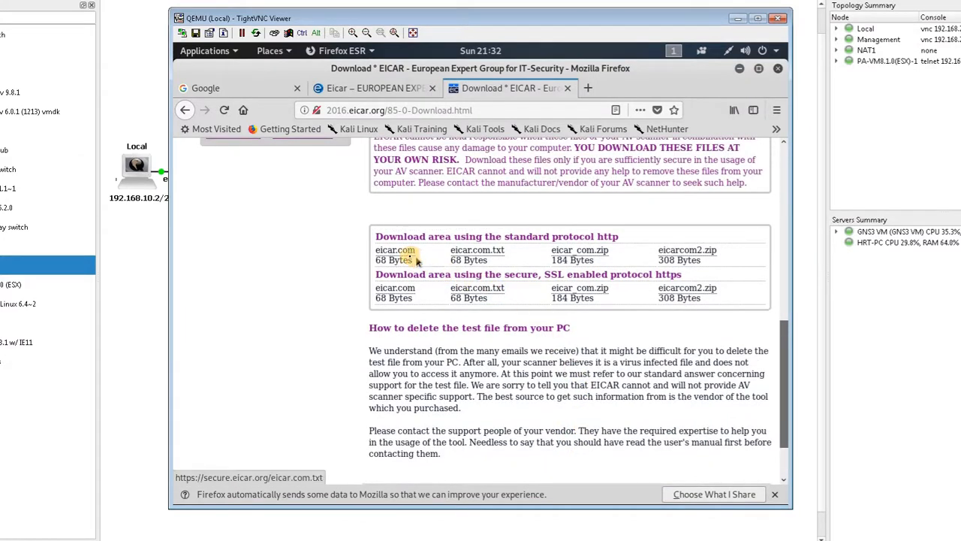
click(463, 255)
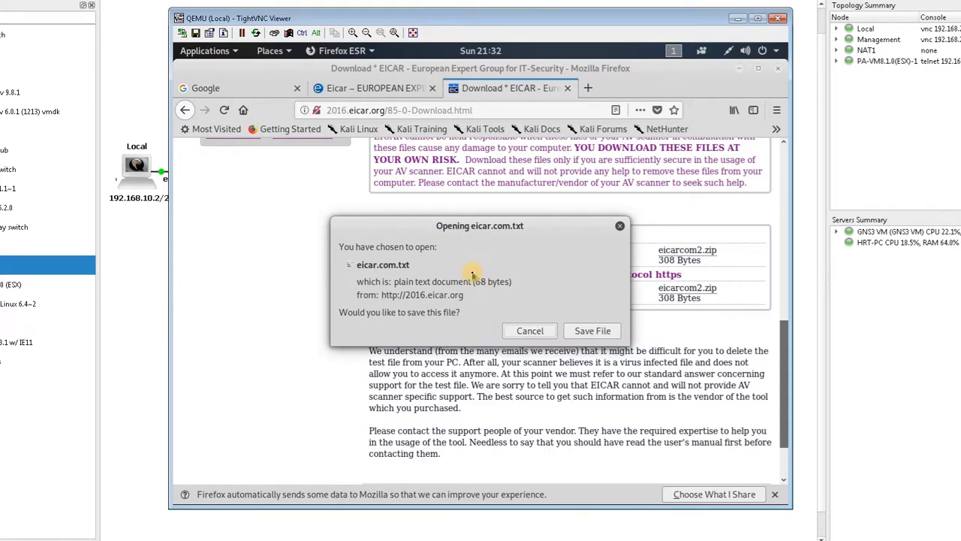
click(593, 331)
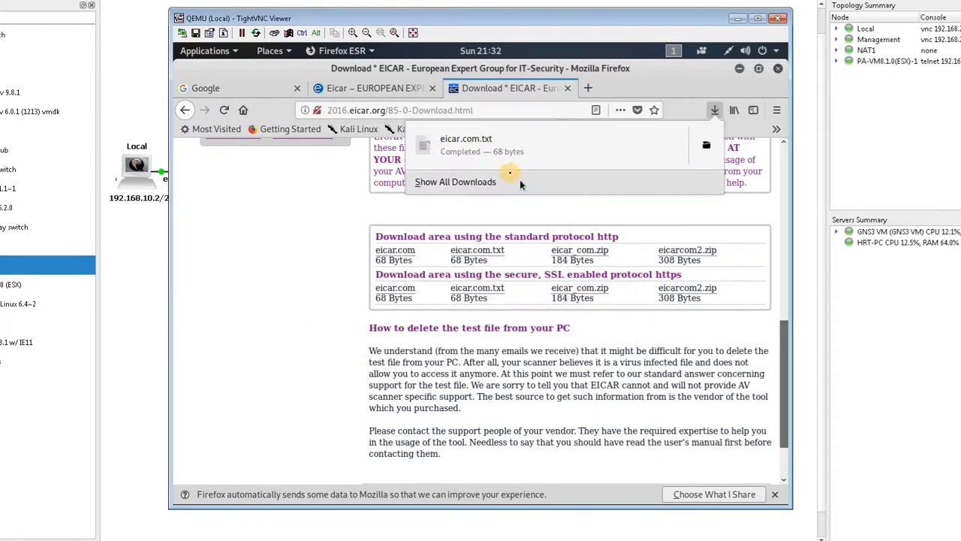
click(777, 75)
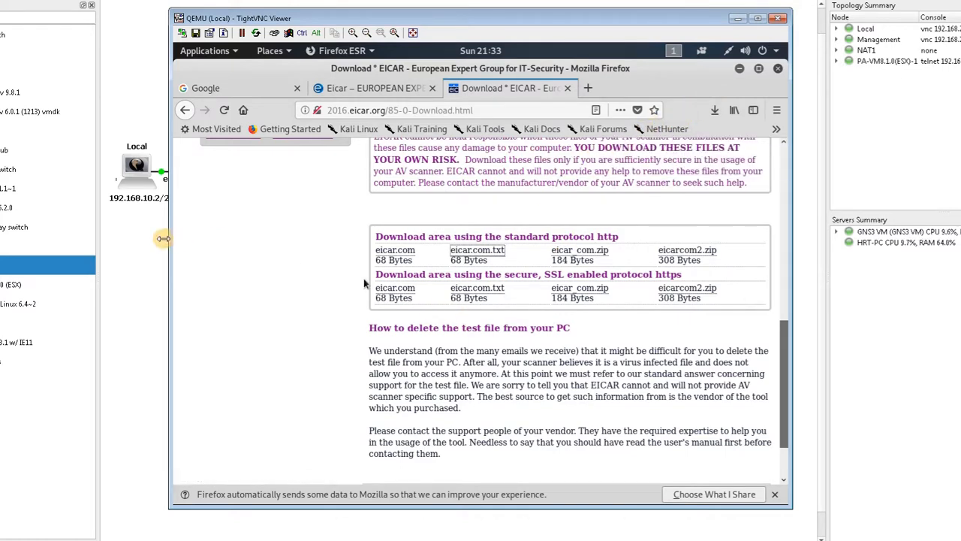
Switch back to the Management machine's console and show the firewall's antivirus security profiles.
click(159, 264)
double_click(324, 347)
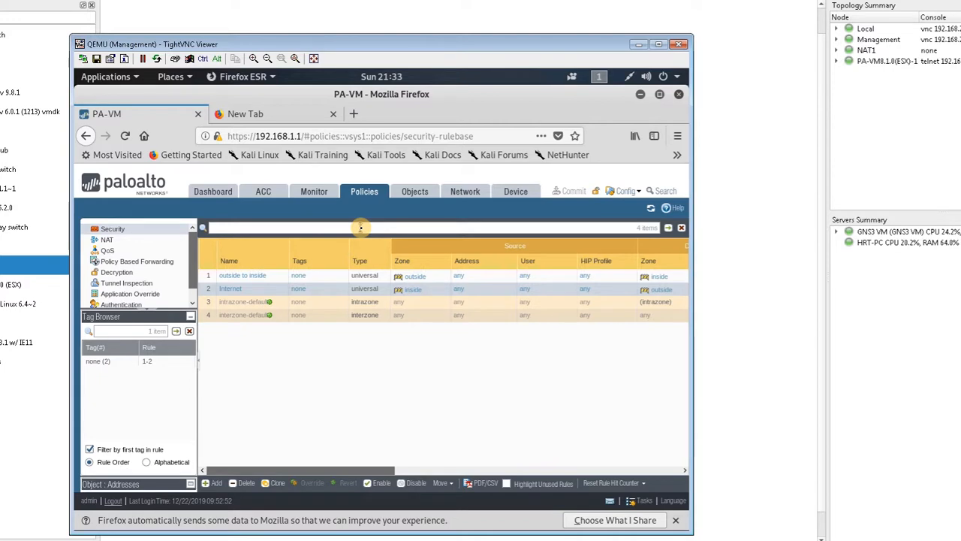
click(433, 192)
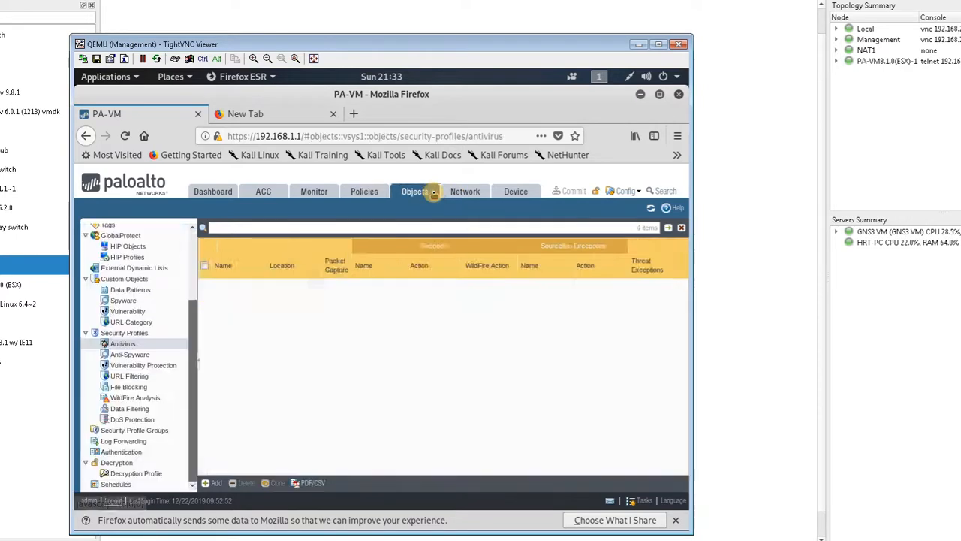
click(127, 343)
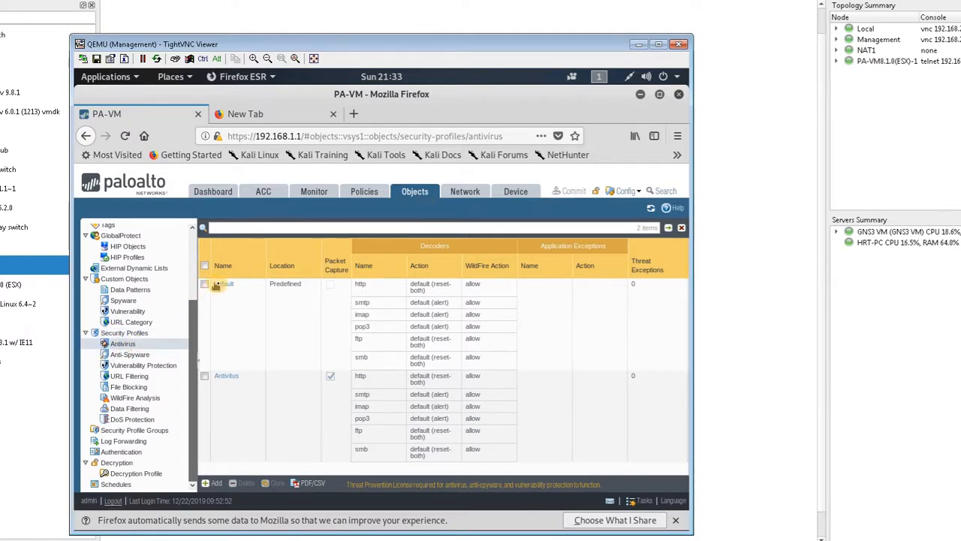
Check the read-only default antivirus profile without changes and clone it, keeping error-out on the first validation error enabled.
click(226, 286)
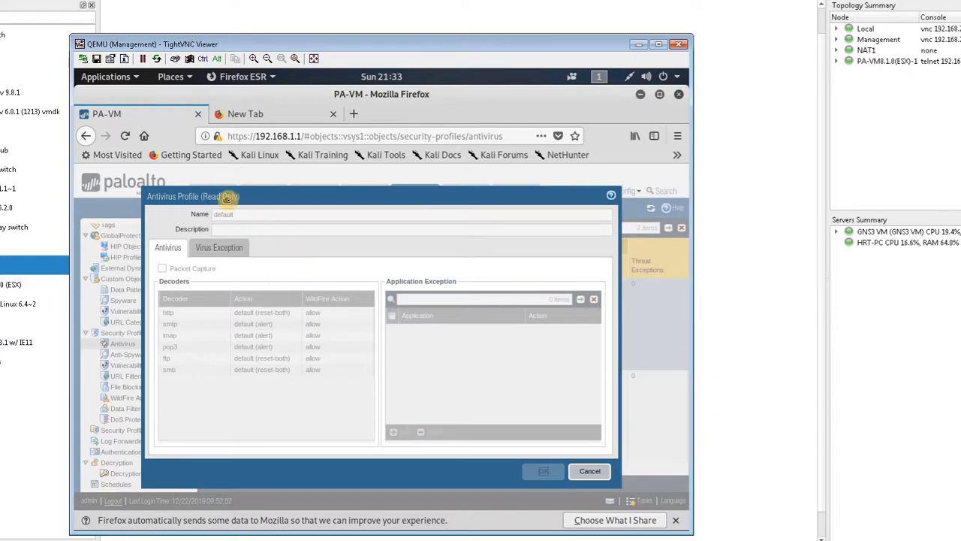
click(589, 471)
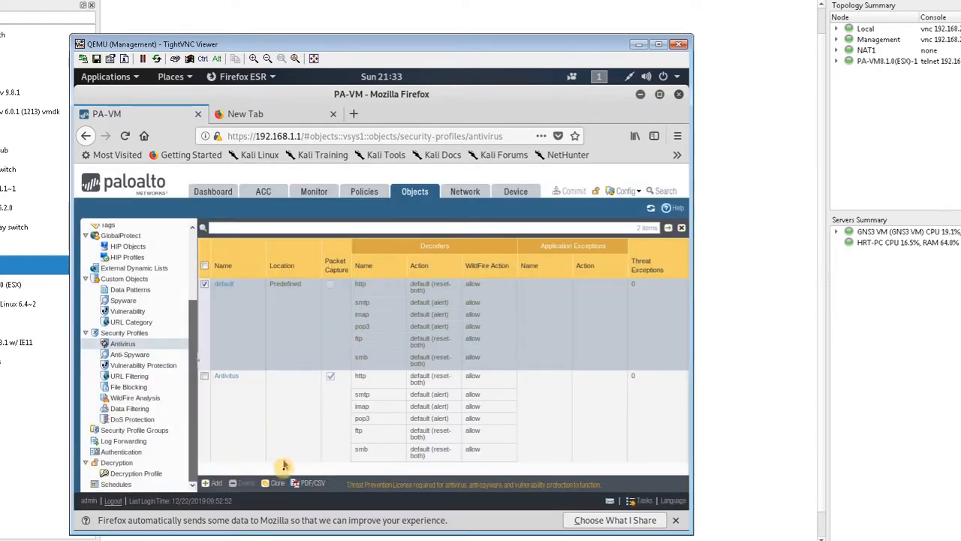
click(278, 484)
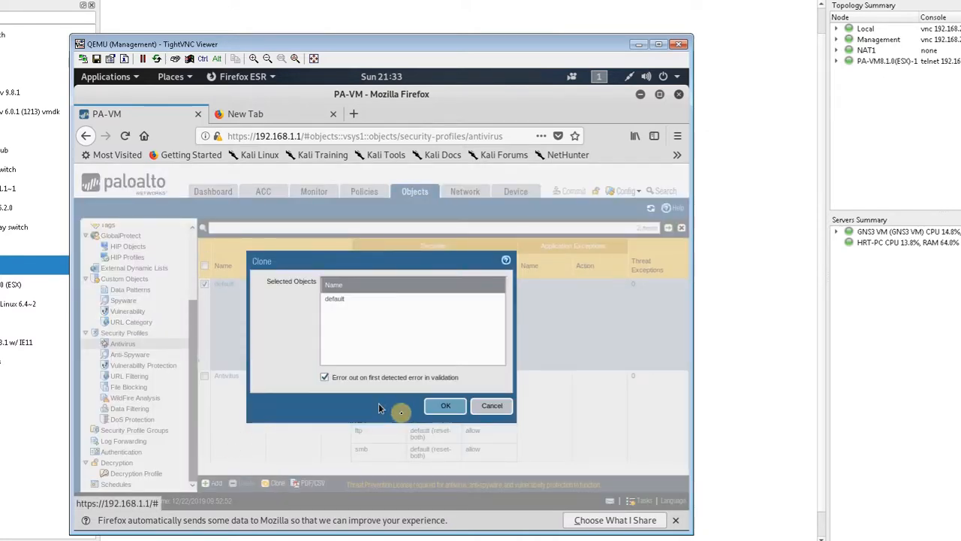
click(436, 406)
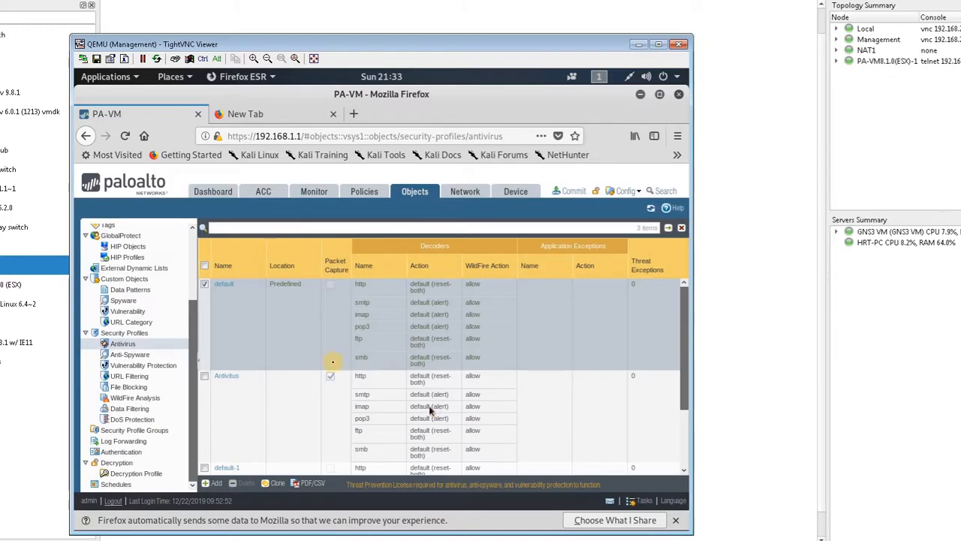
Rename the cloned default-1 antivirus profile as myprofile-Antivirus.
click(233, 467)
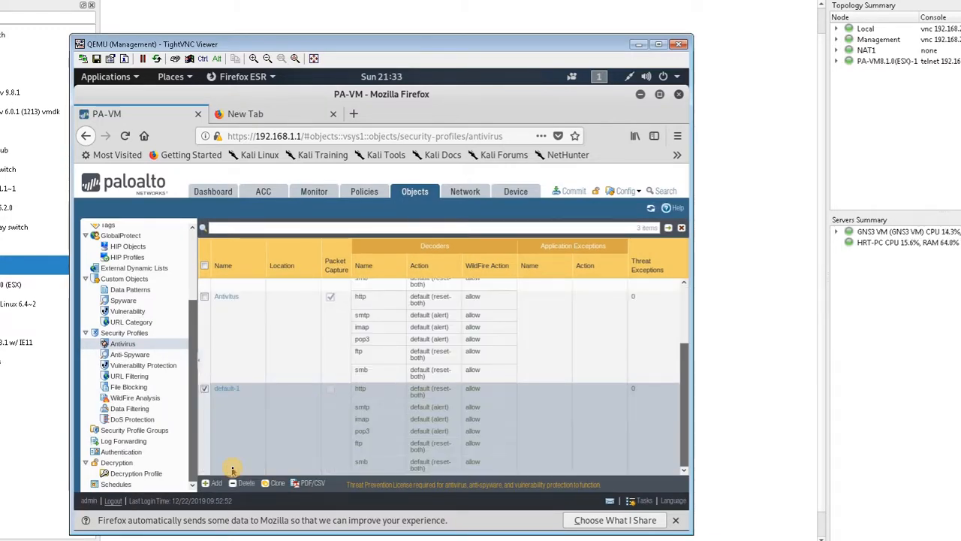
click(226, 389)
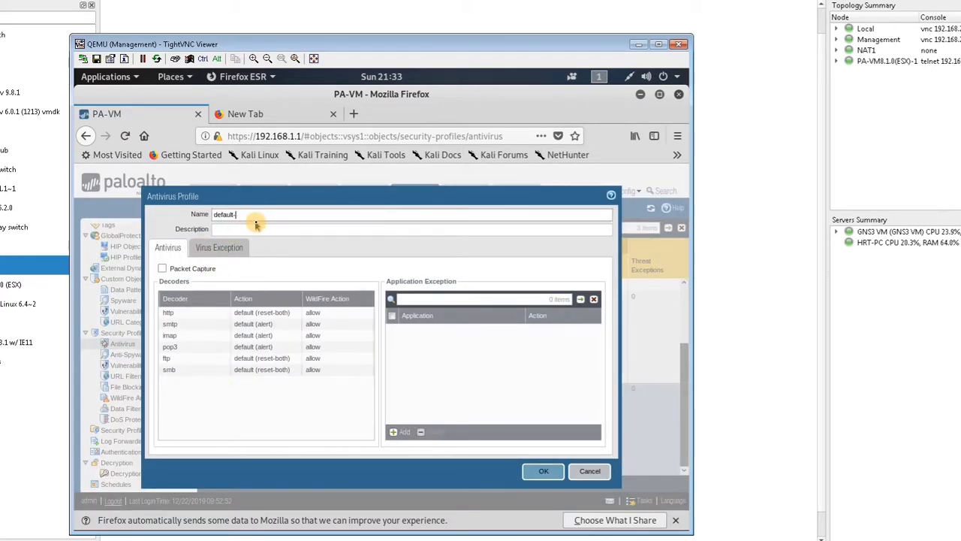
key(BackSpace)
key(BackSpace)
text(myprofile)
text(-Antivirus)
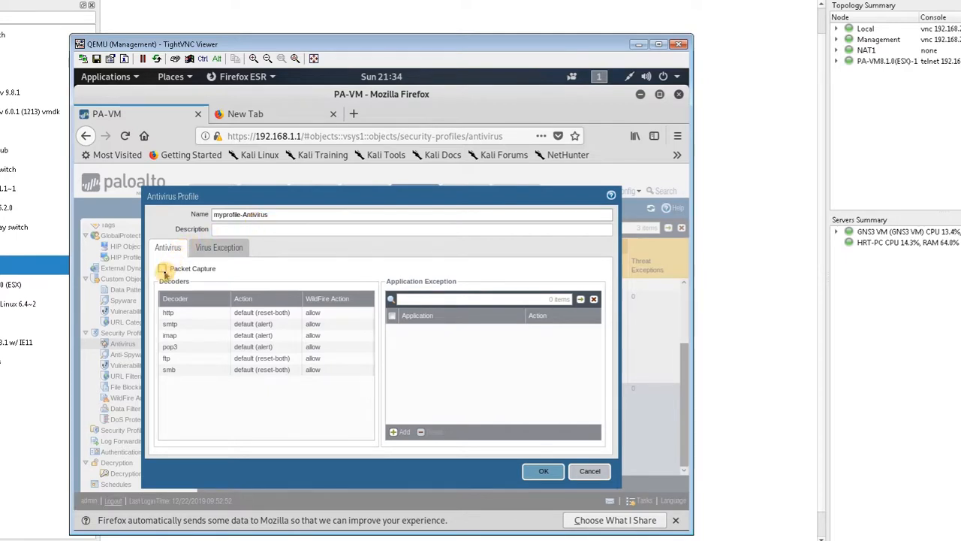
Enable packet capture in the myprofile-Antivirus profile, leaving the decoder actions at their defaults, and save the profile.
click(162, 269)
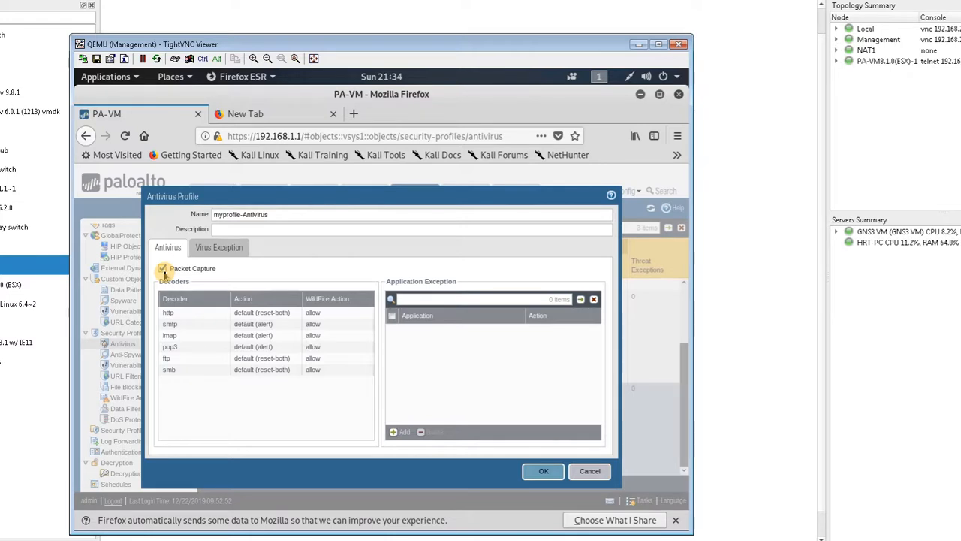
click(261, 312)
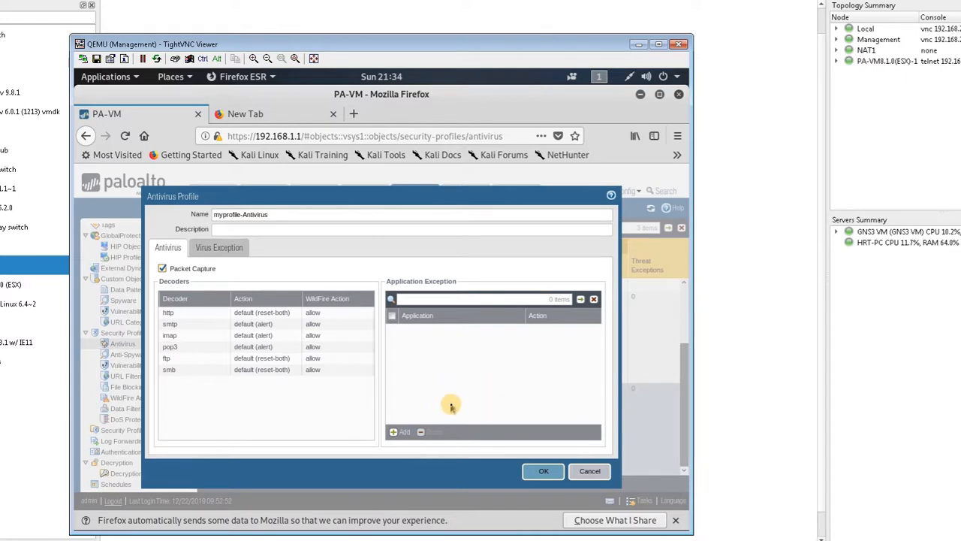
click(535, 473)
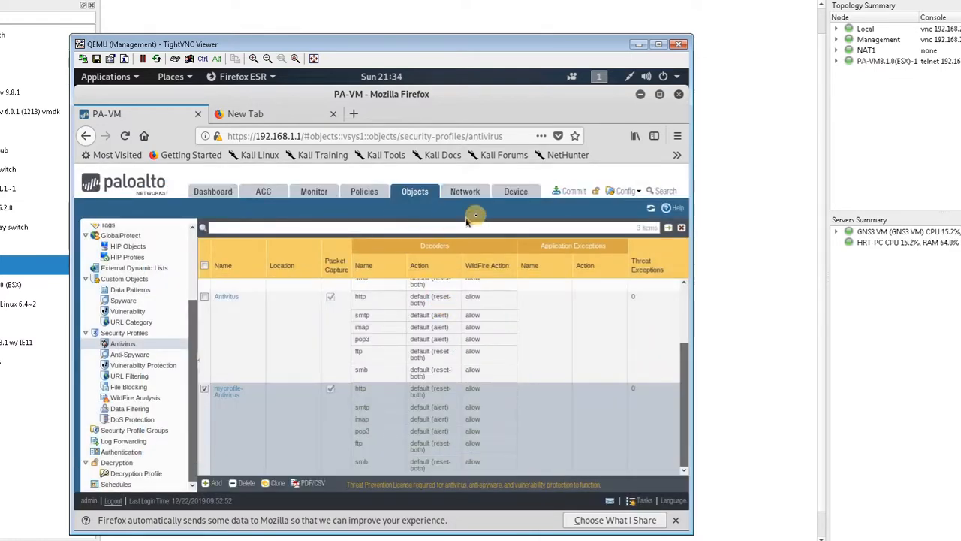
Assign the myprofile-Antivirus profile to the Internet security policy rule's antivirus setting and save the rule.
click(364, 192)
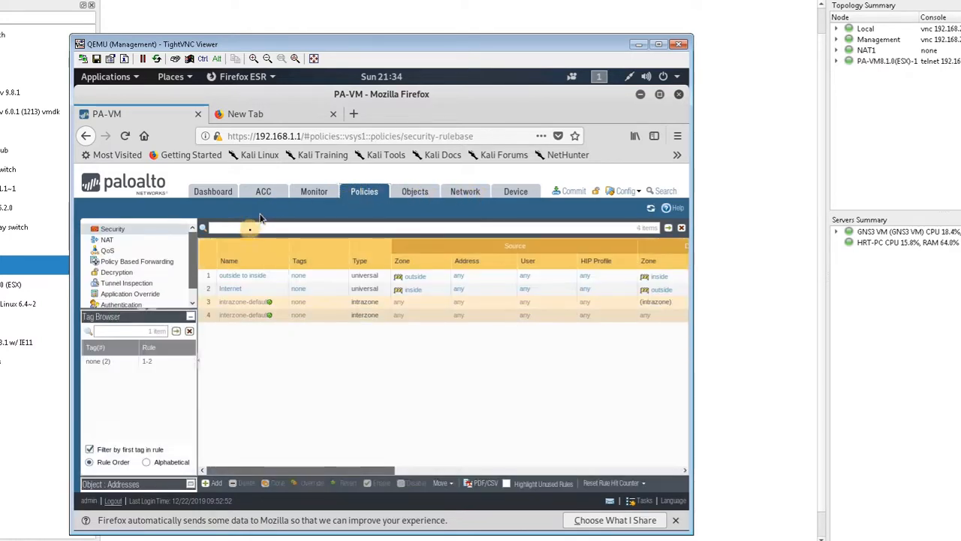
click(233, 289)
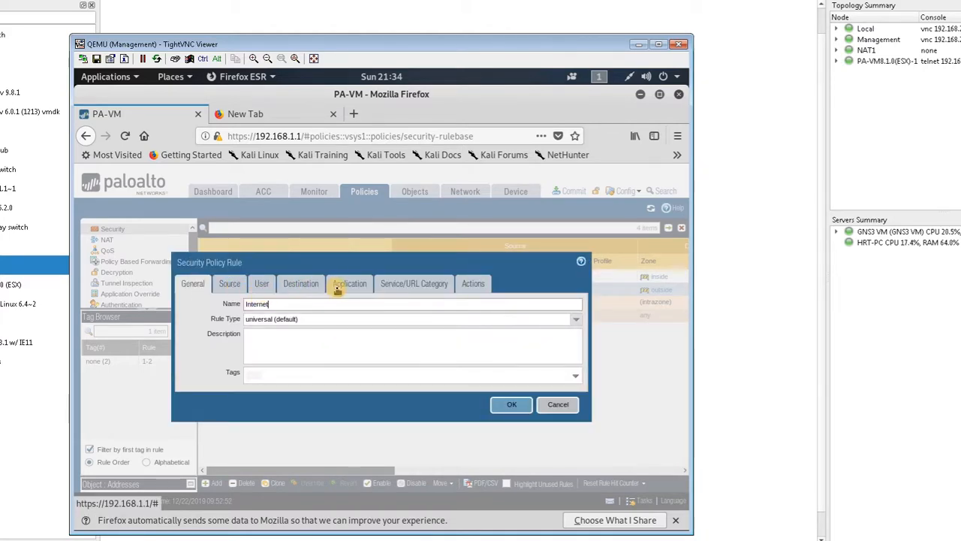
click(472, 284)
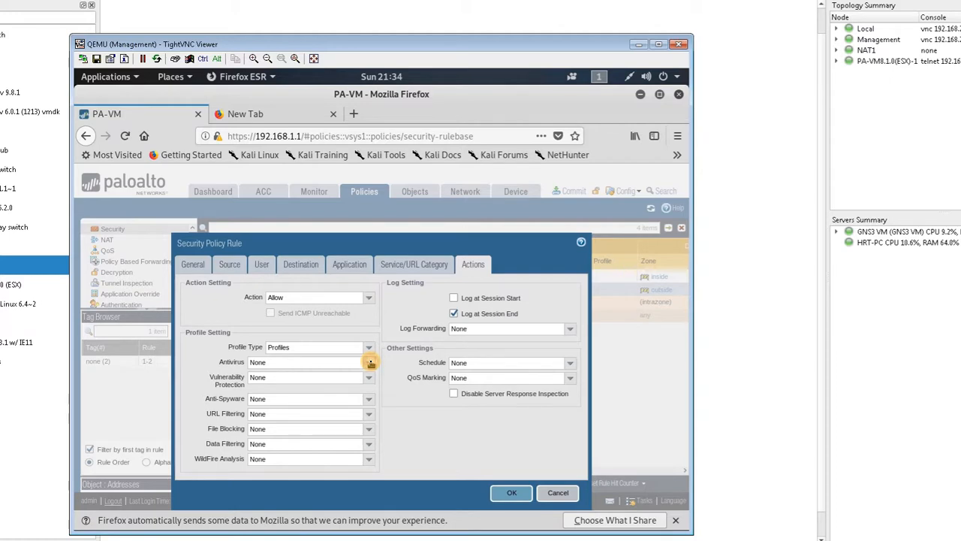
click(371, 363)
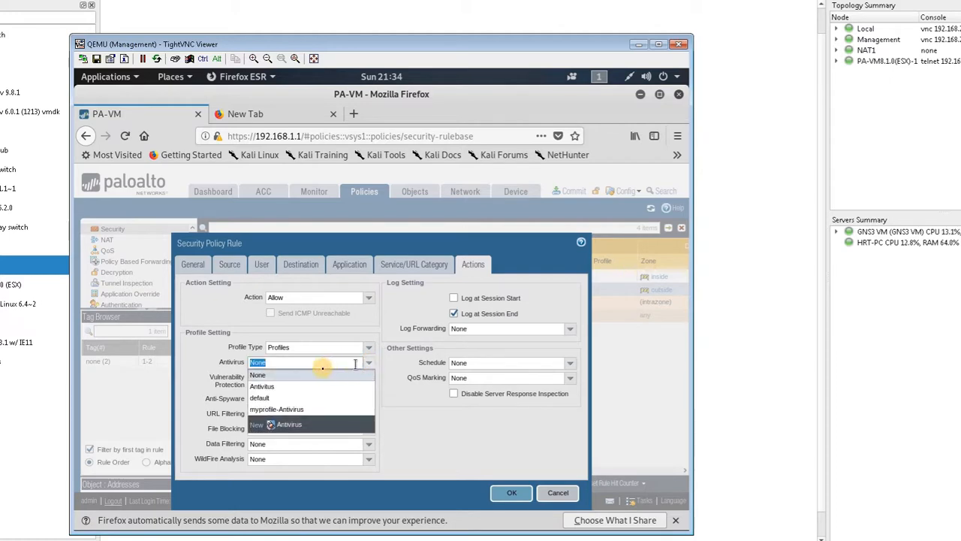
click(272, 409)
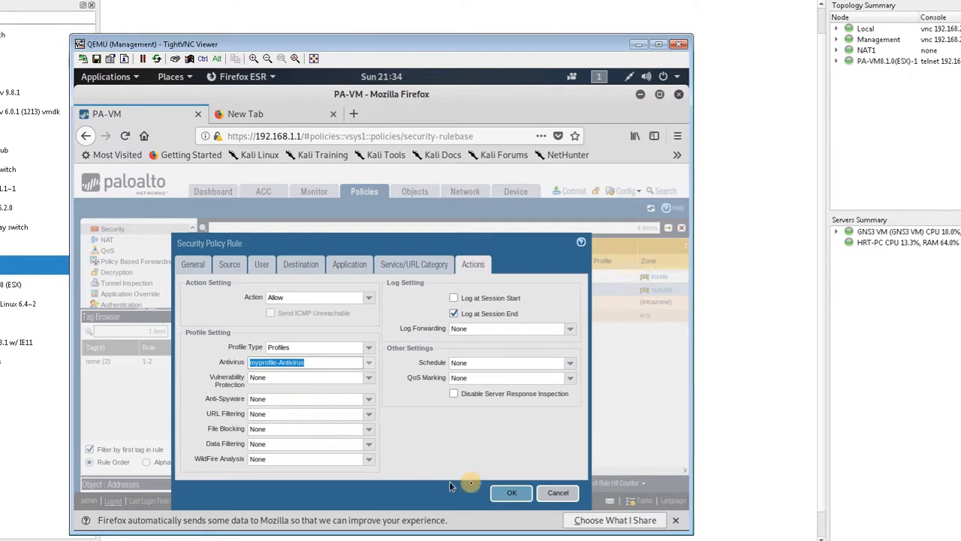
click(502, 494)
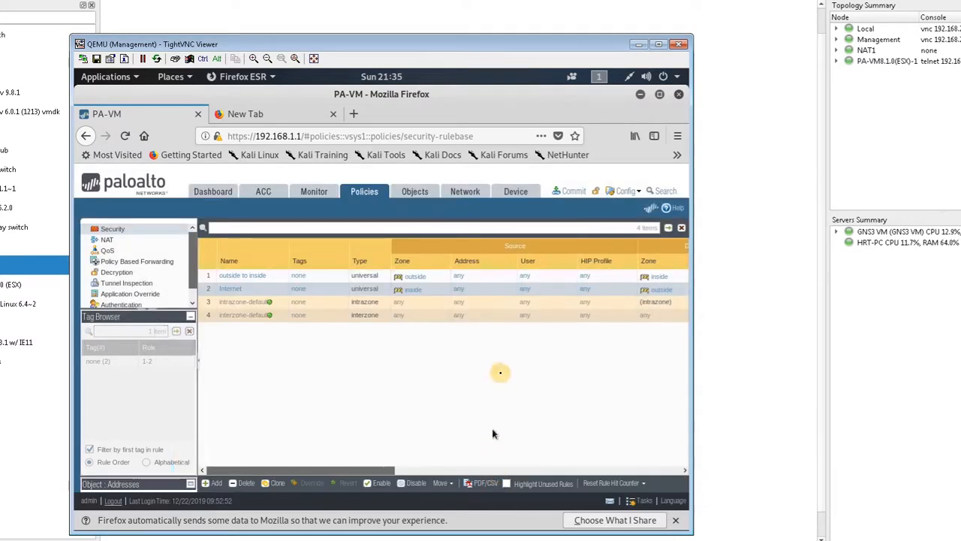
Commit all pending changes to the firewall's running configuration and dismiss the commit status once it completes.
click(564, 193)
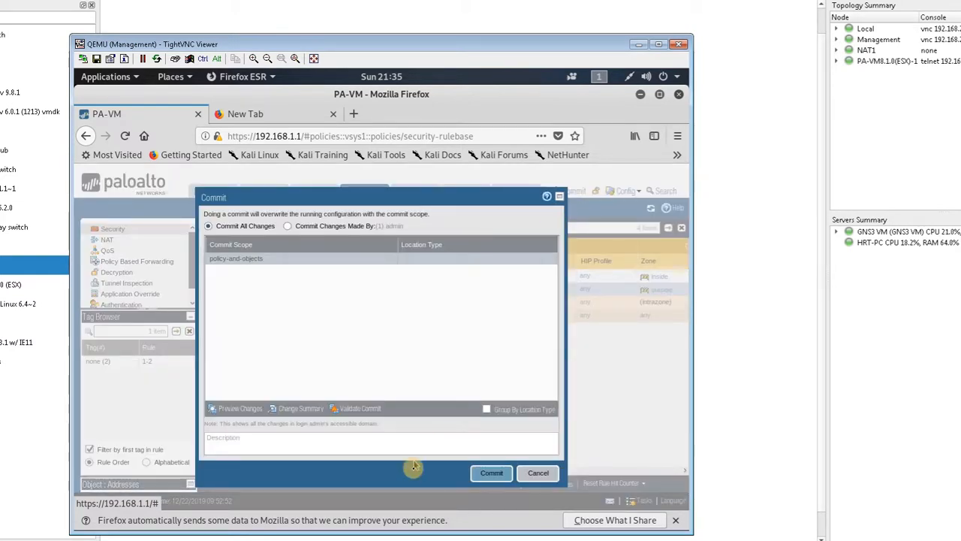
click(491, 473)
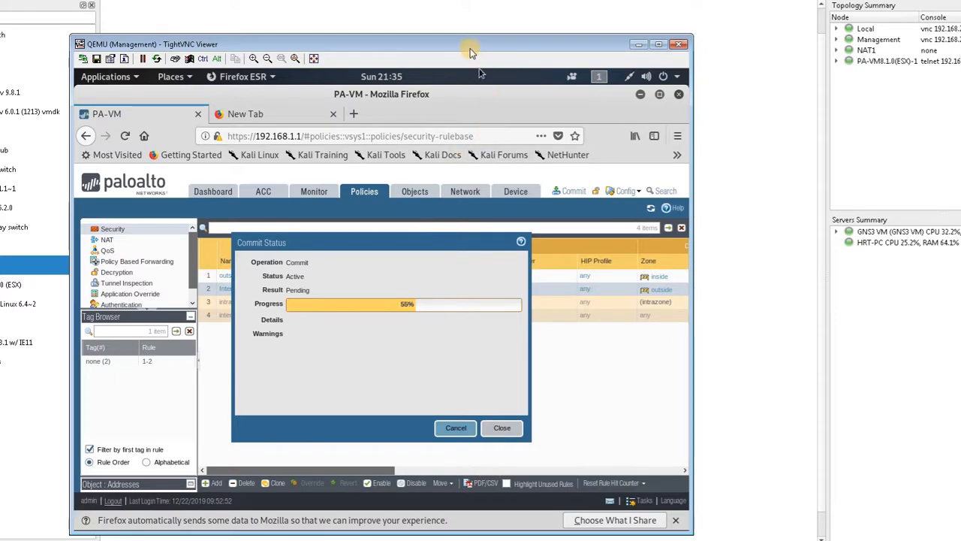
drag(474, 46, 738, 62)
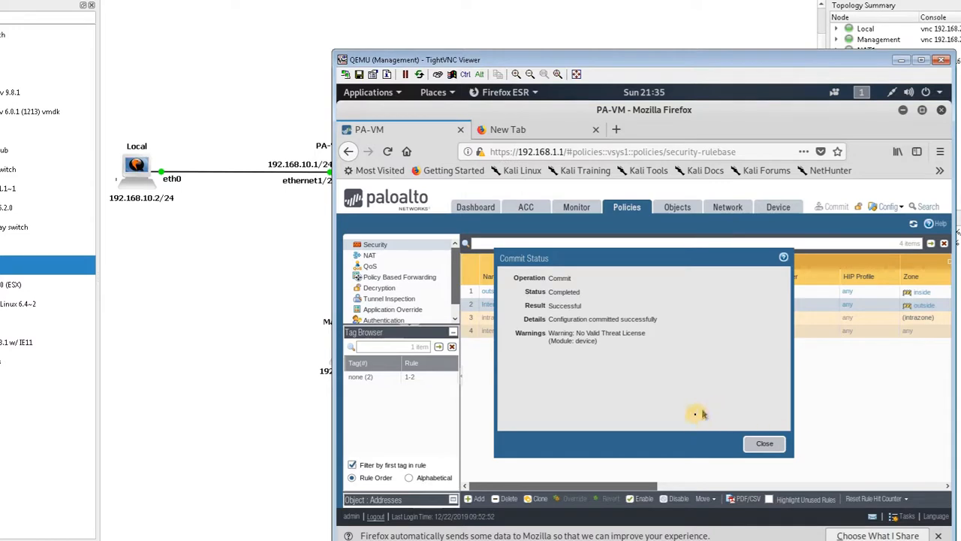
click(760, 441)
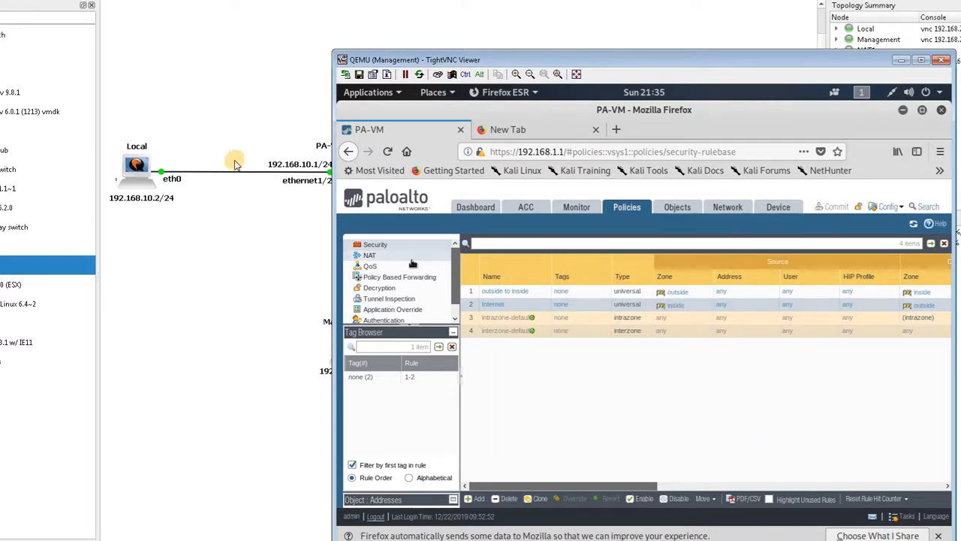
Switch to the Local machine's console, reload the EICAR download page and try to download eicar.com.txt over standard HTTP.
double_click(128, 175)
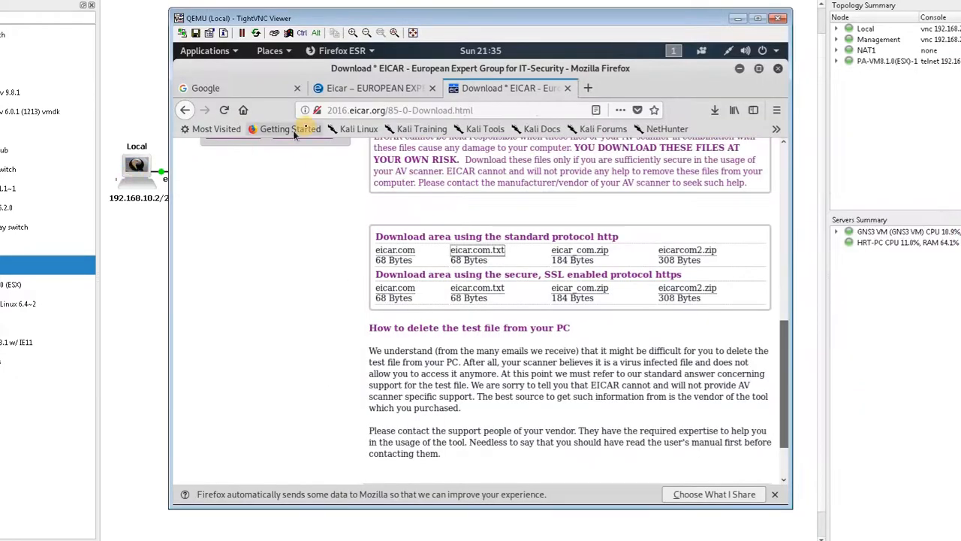
click(225, 110)
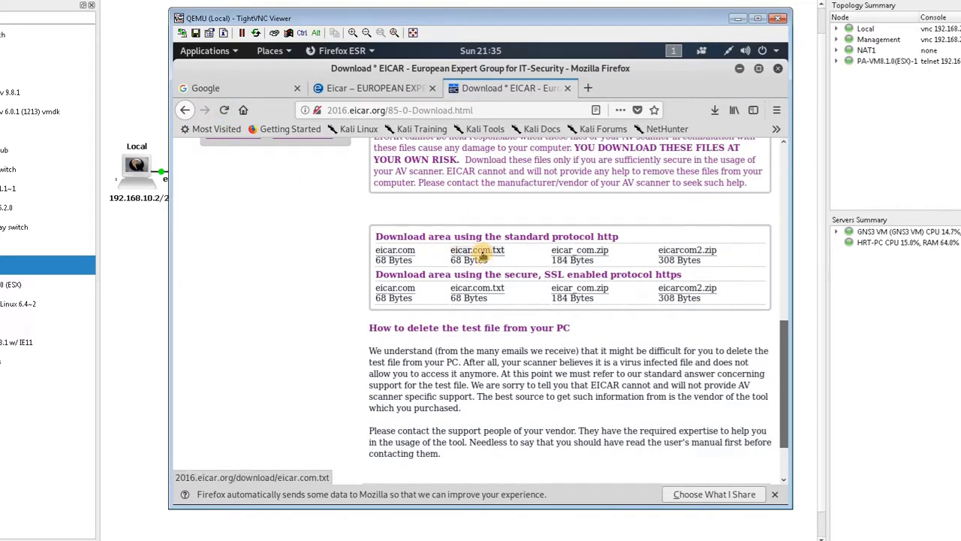
click(482, 255)
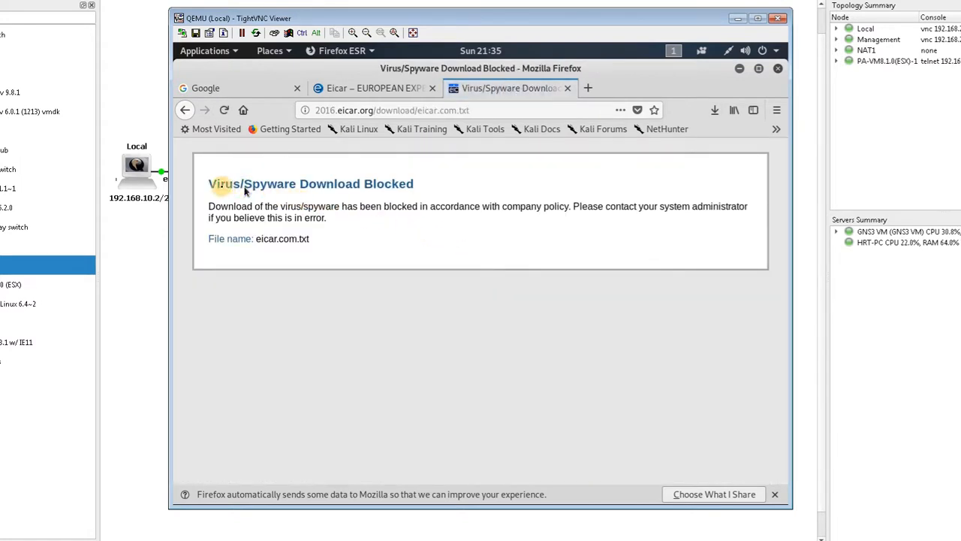
drag(216, 184, 436, 227)
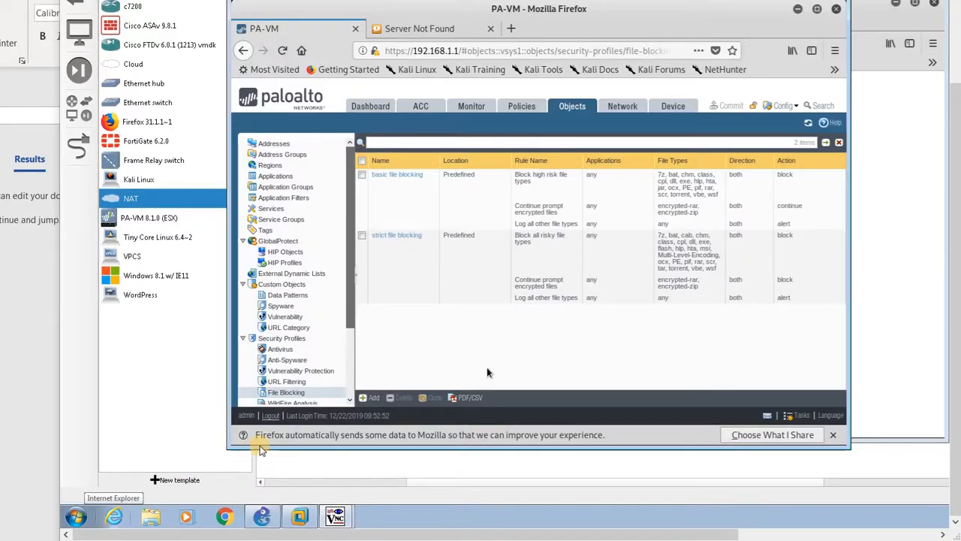
Start a new anti-spyware security profile on the firewall and name it spywareprofile.
click(283, 362)
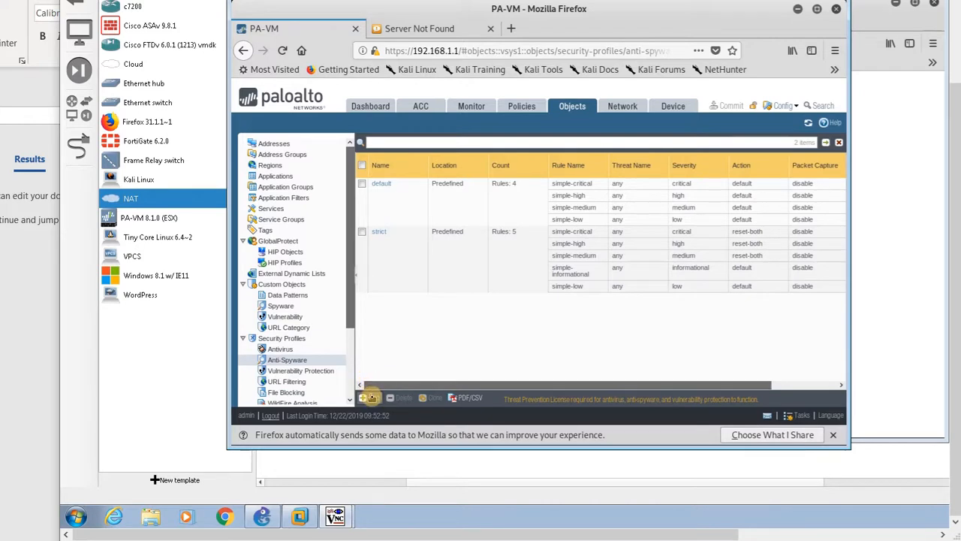
click(371, 399)
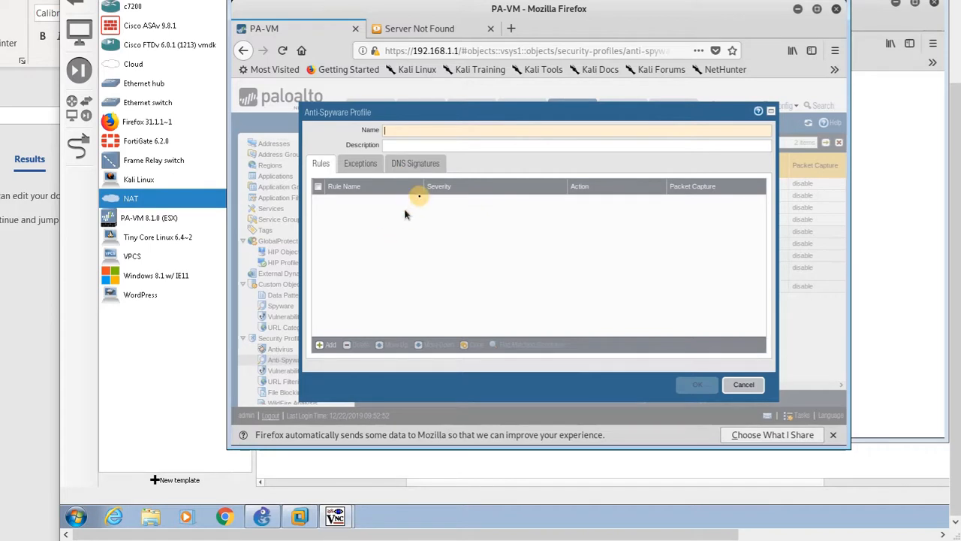
text(sp)
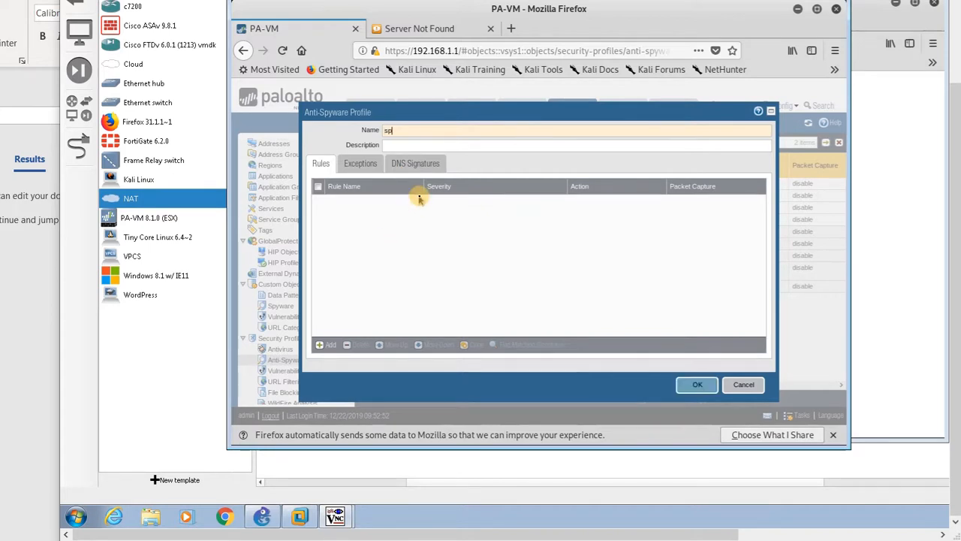
text(ywareprofile)
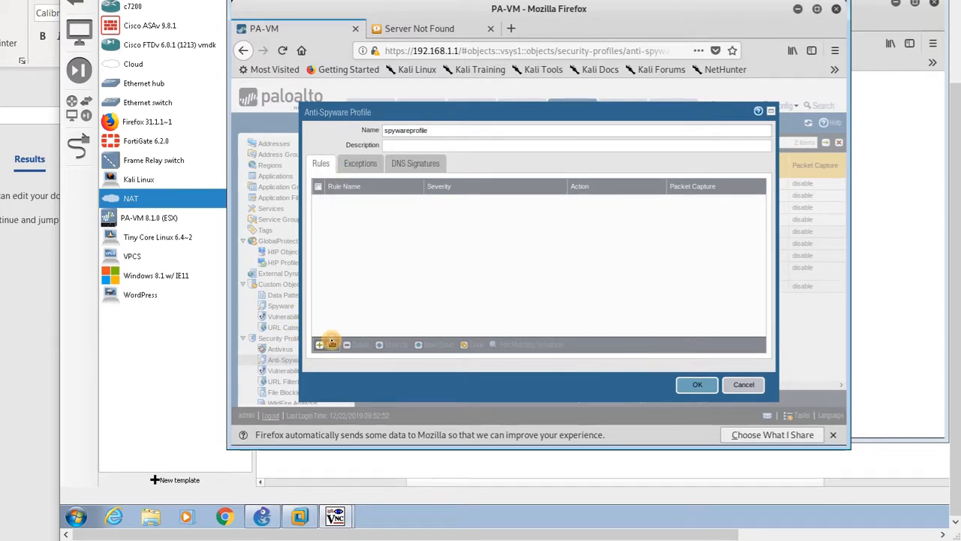
Add rule1 to the anti-spyware profile with category browser-hijack, action Drop and single-packet capture.
click(331, 342)
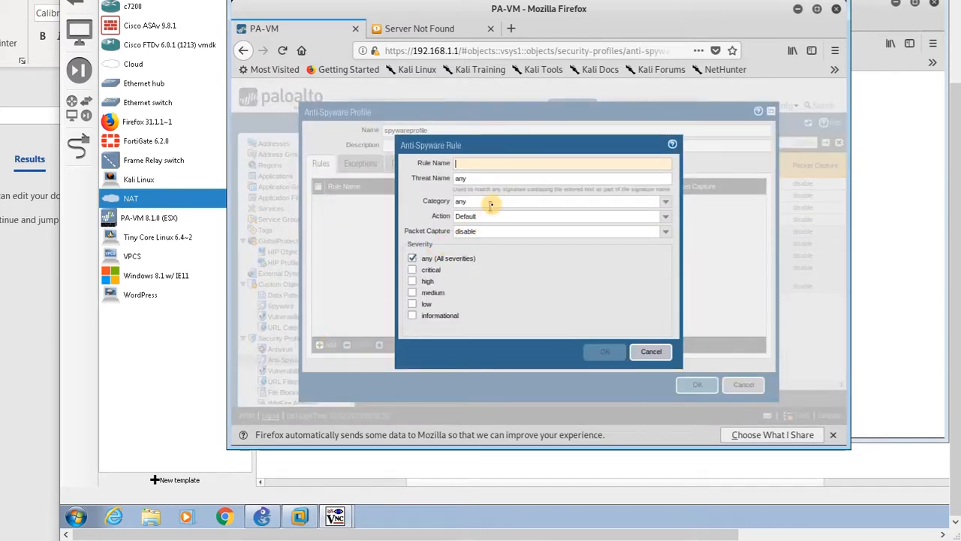
text(rule1)
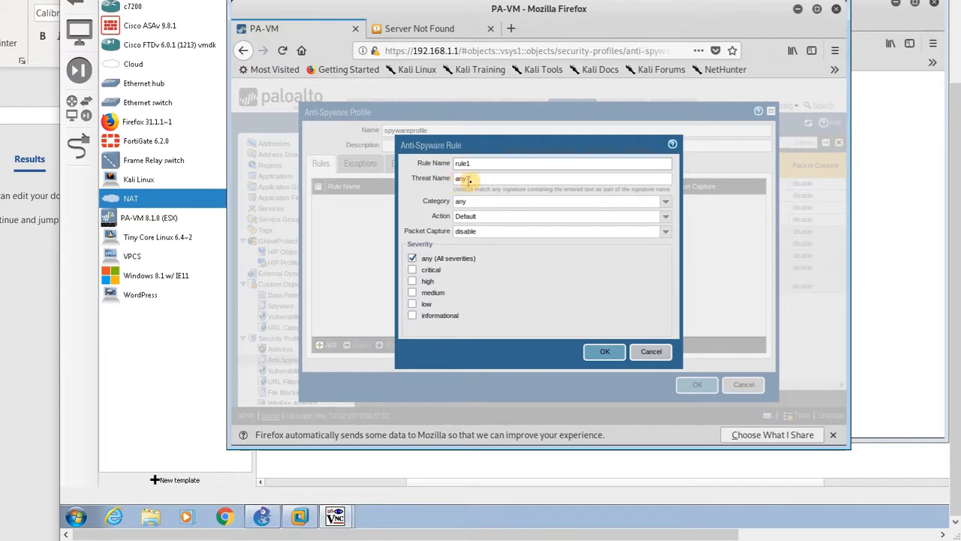
click(666, 201)
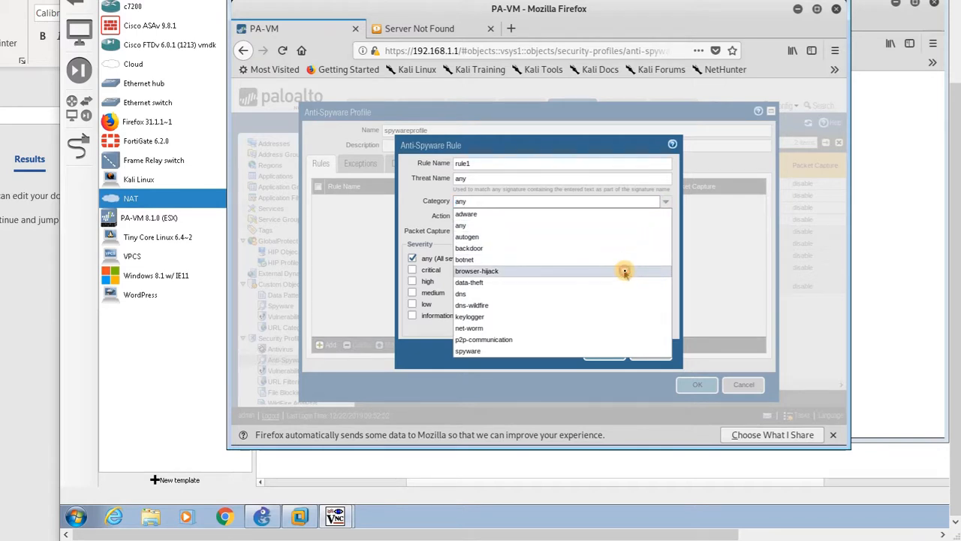
click(624, 272)
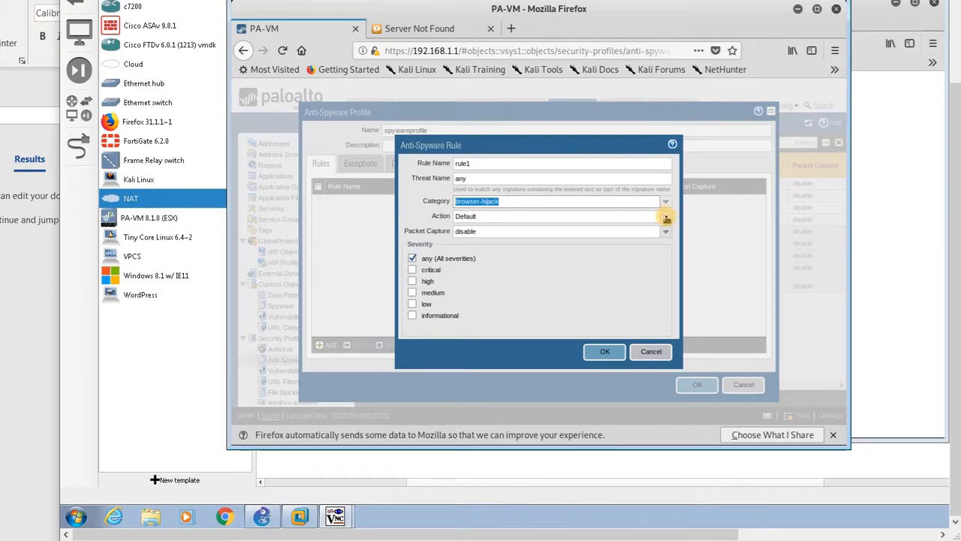
click(666, 217)
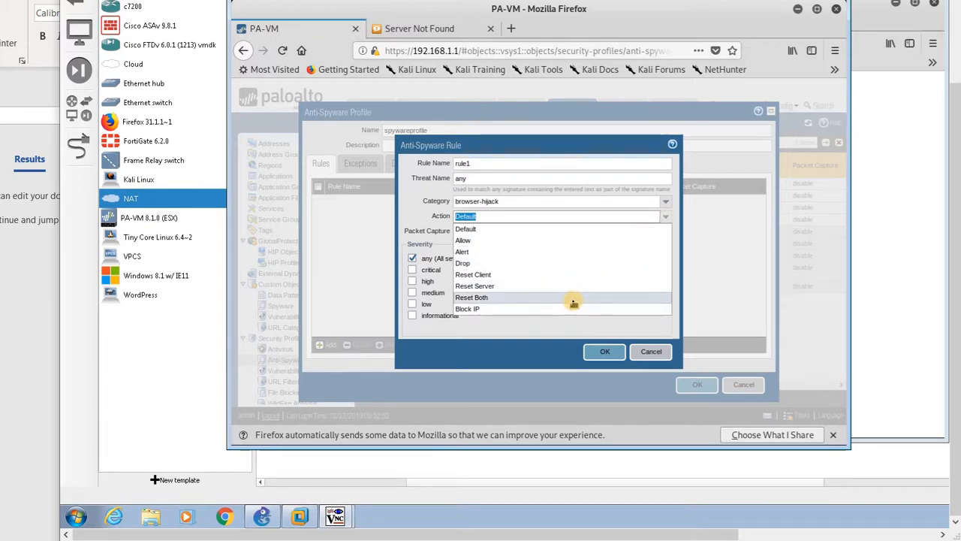
click(554, 264)
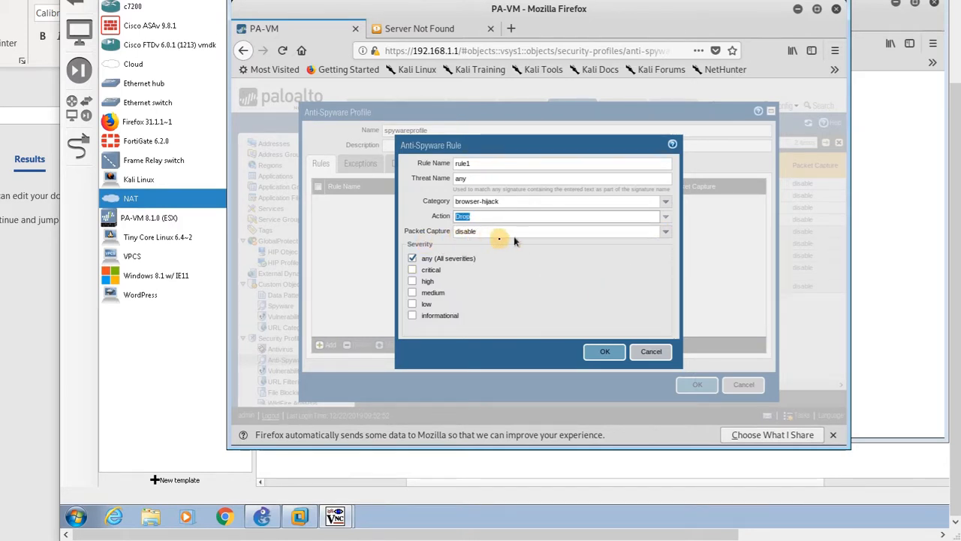
click(665, 234)
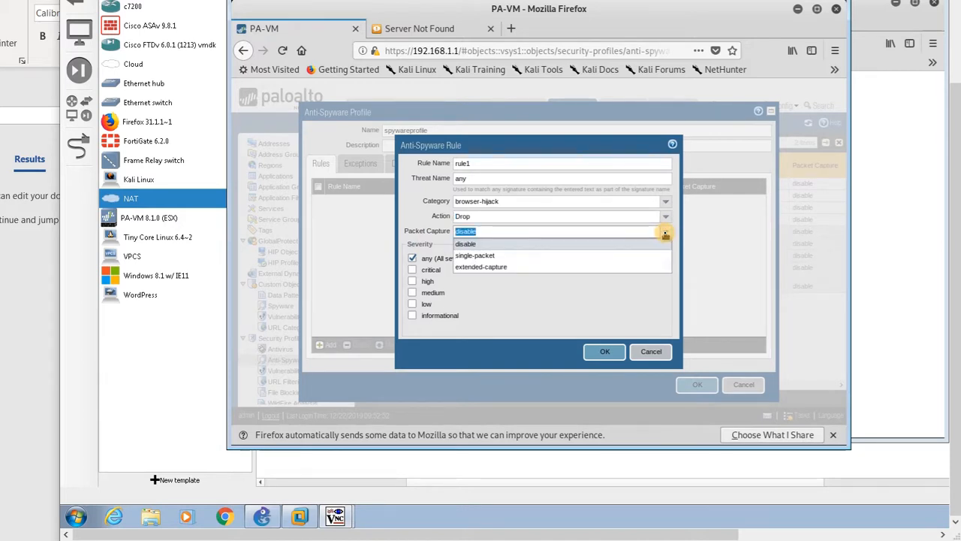
click(580, 257)
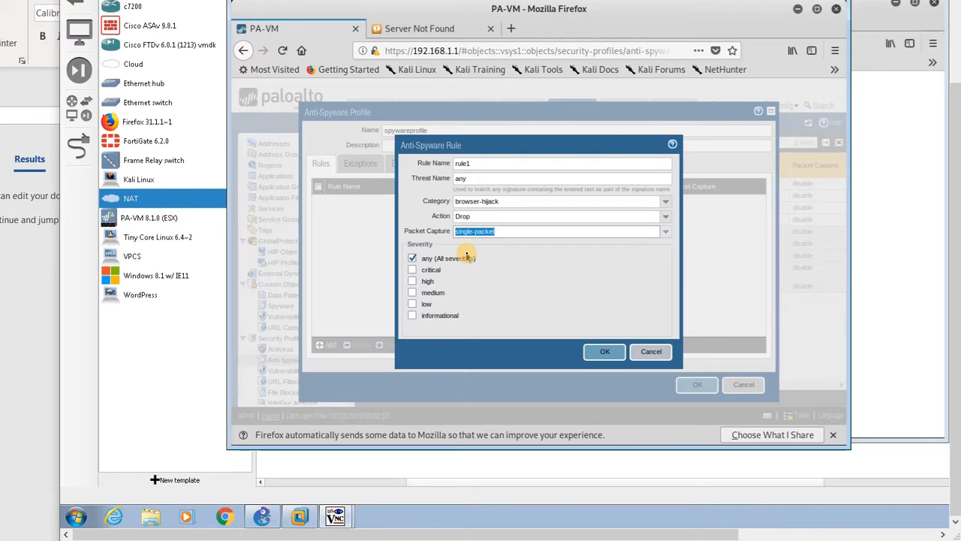
Restrict rule1 to critical severity and save the anti-spyware profile, leaving its DNS signature settings at their defaults.
click(413, 270)
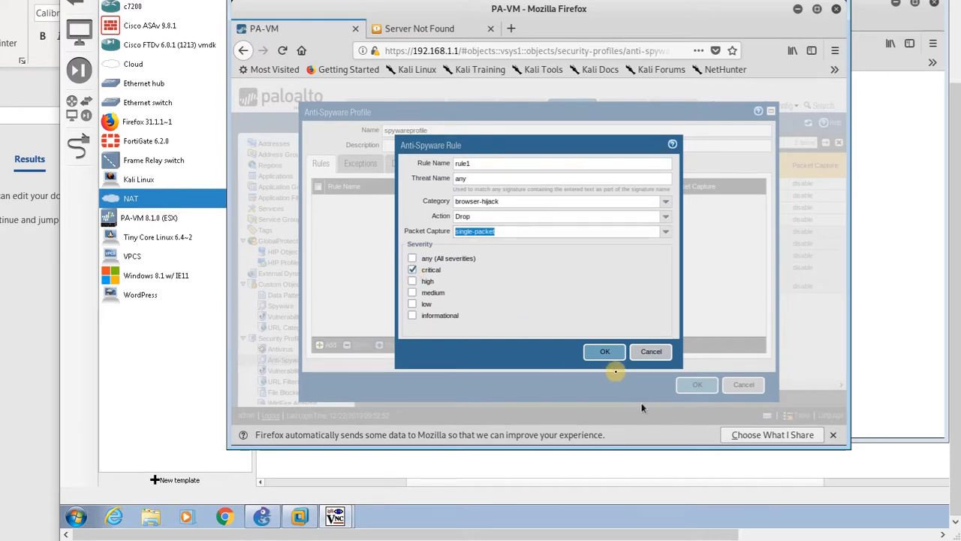
click(606, 350)
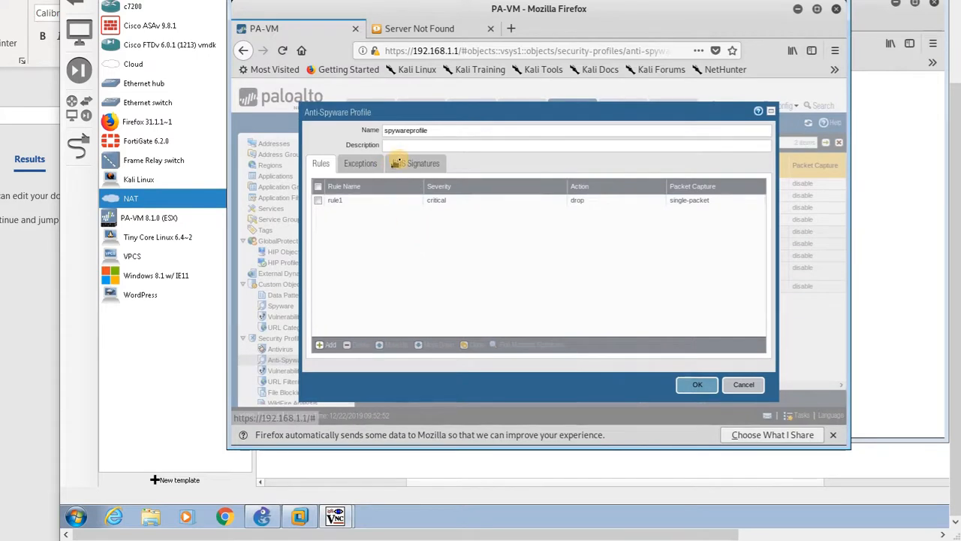
click(400, 162)
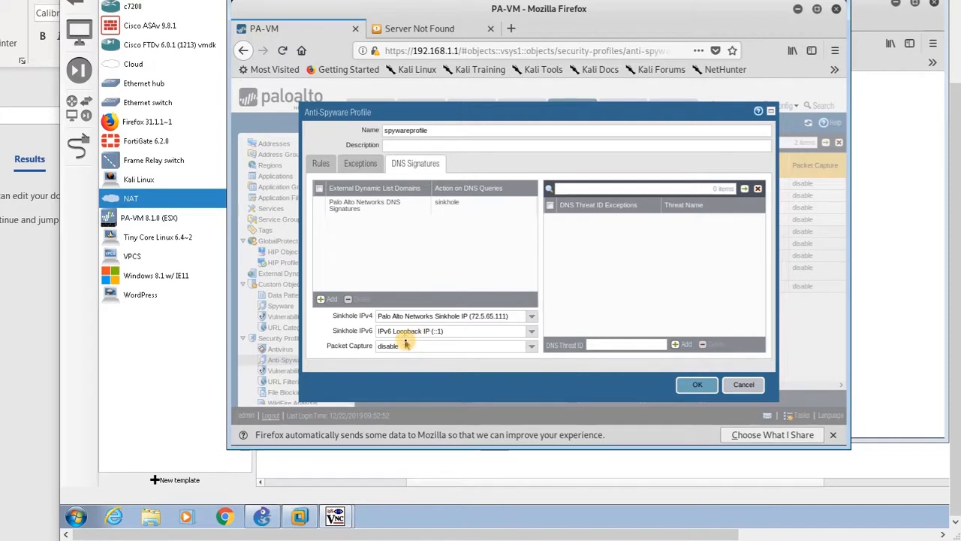
click(688, 384)
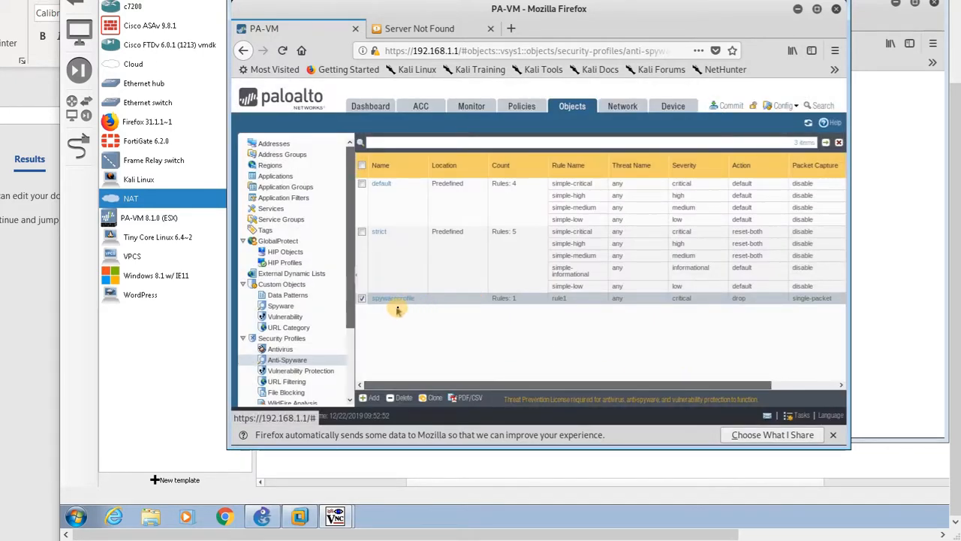
Assign spywareprofile as the anti-spyware profile of the Internet security policy rule and save the rule.
click(508, 106)
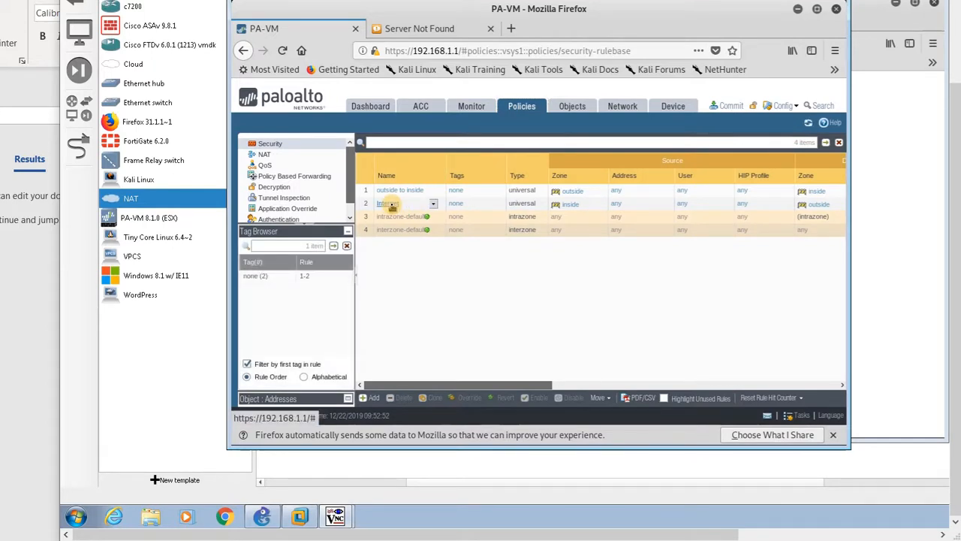
click(390, 204)
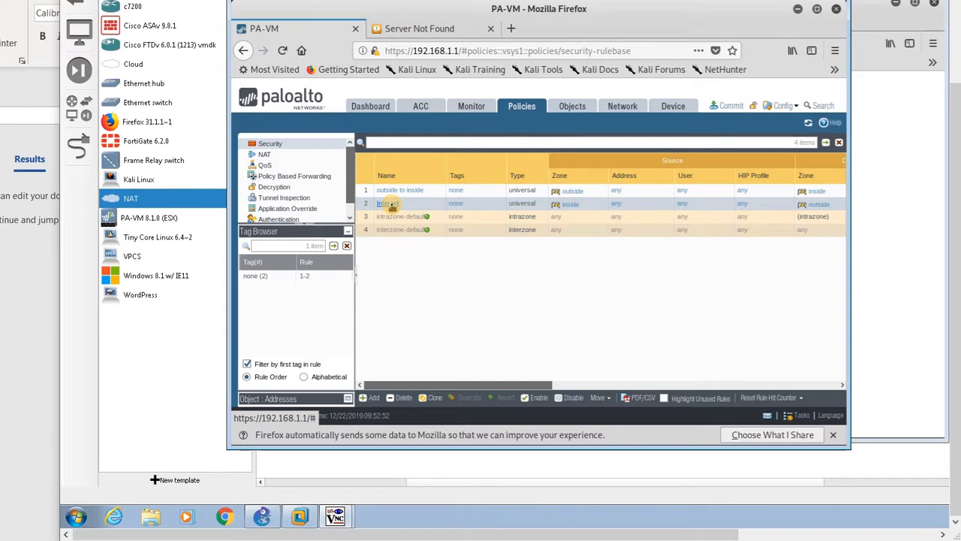
click(390, 204)
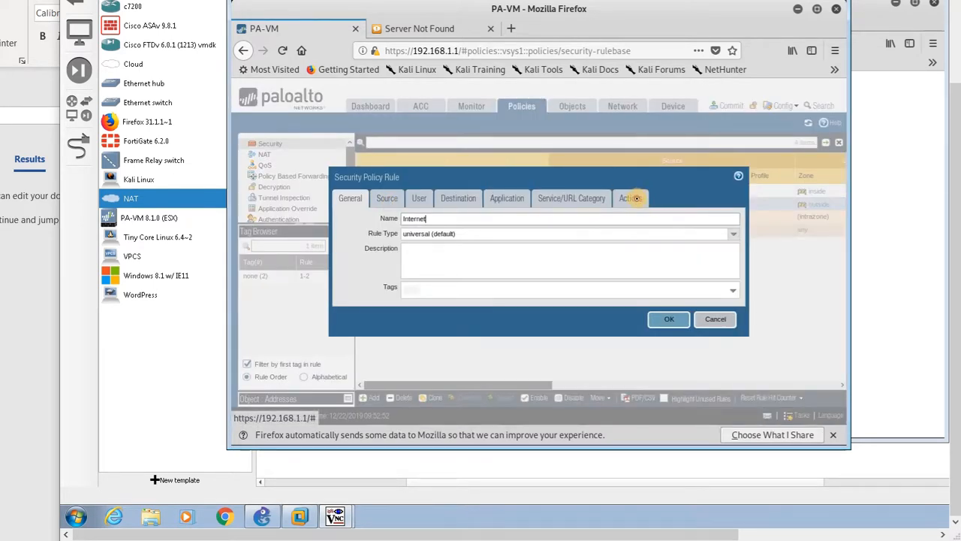
click(642, 198)
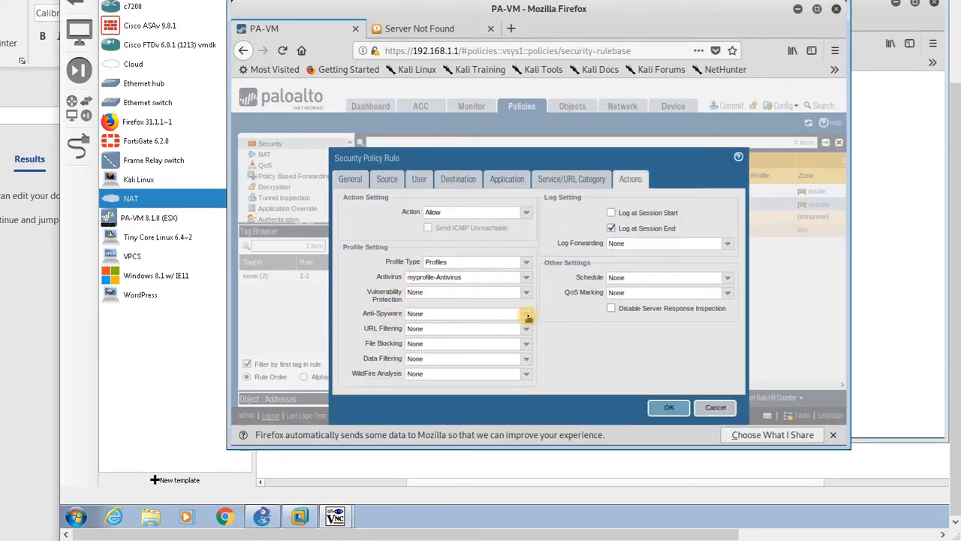
click(528, 316)
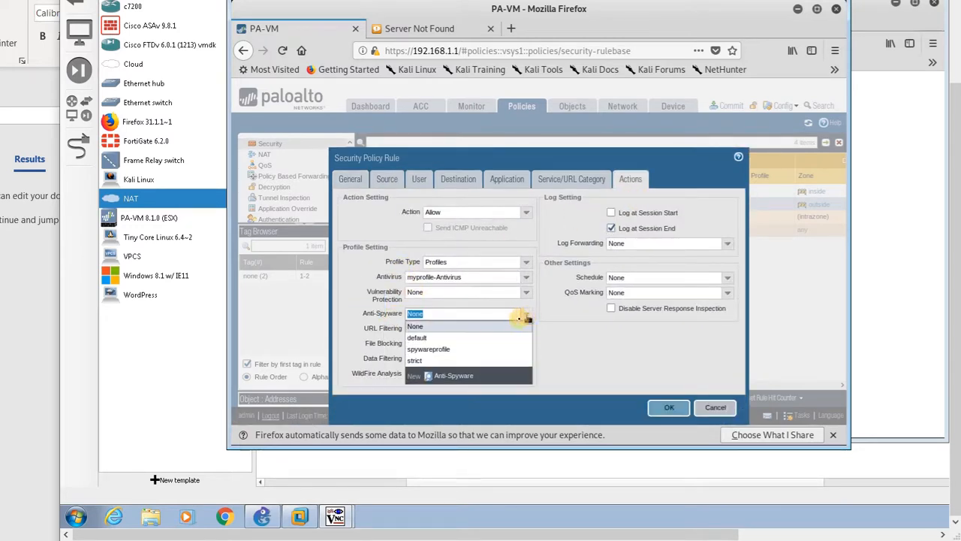
click(445, 351)
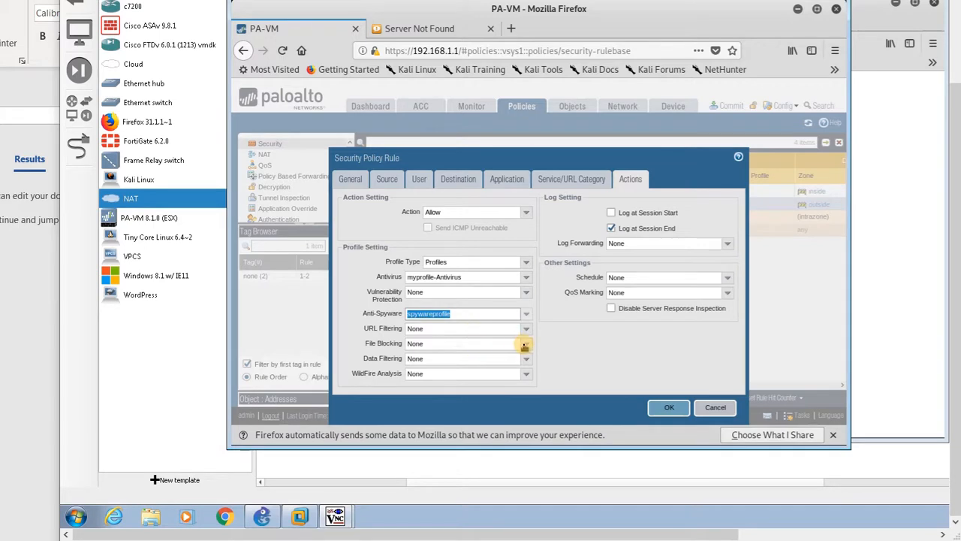
click(663, 408)
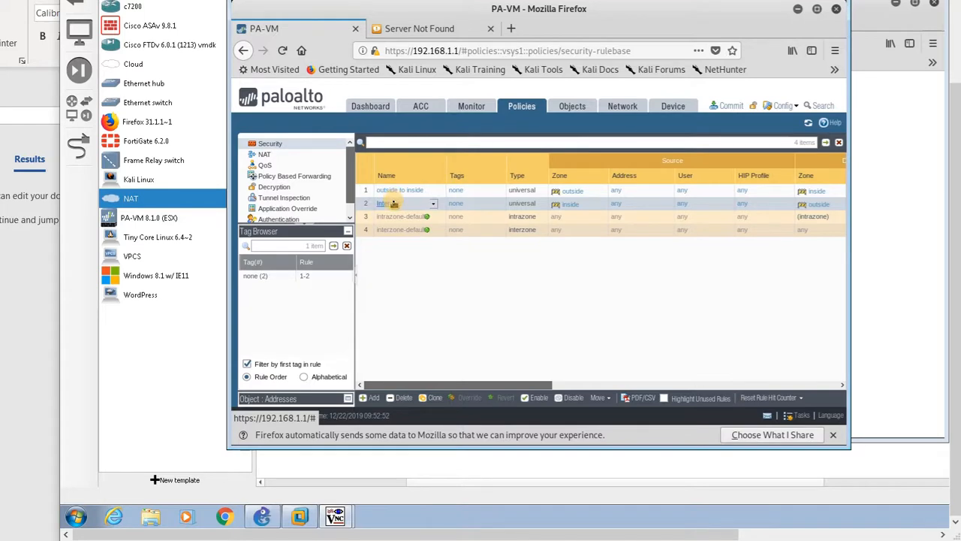
Create a file blocking security profile named "ban pdf" and add a rule called pdf to it.
click(573, 106)
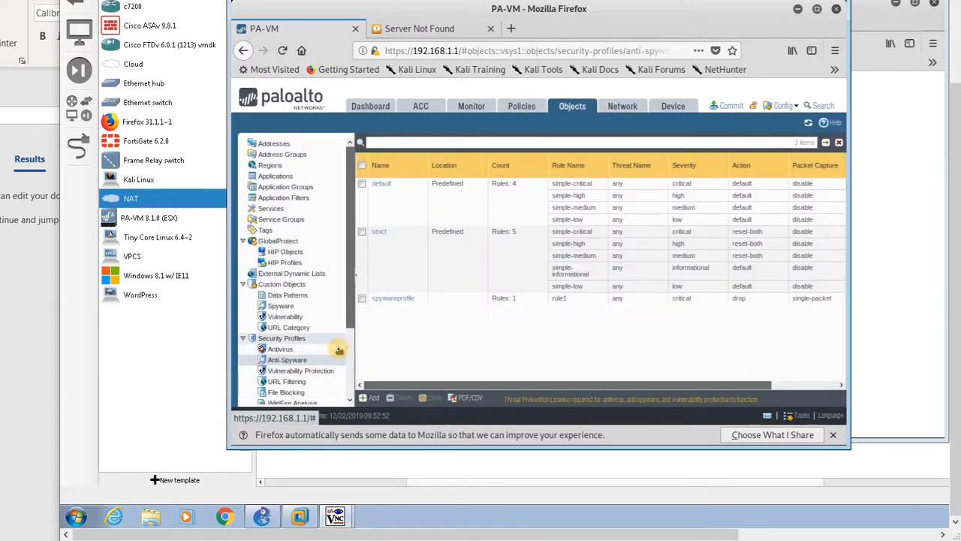
click(295, 392)
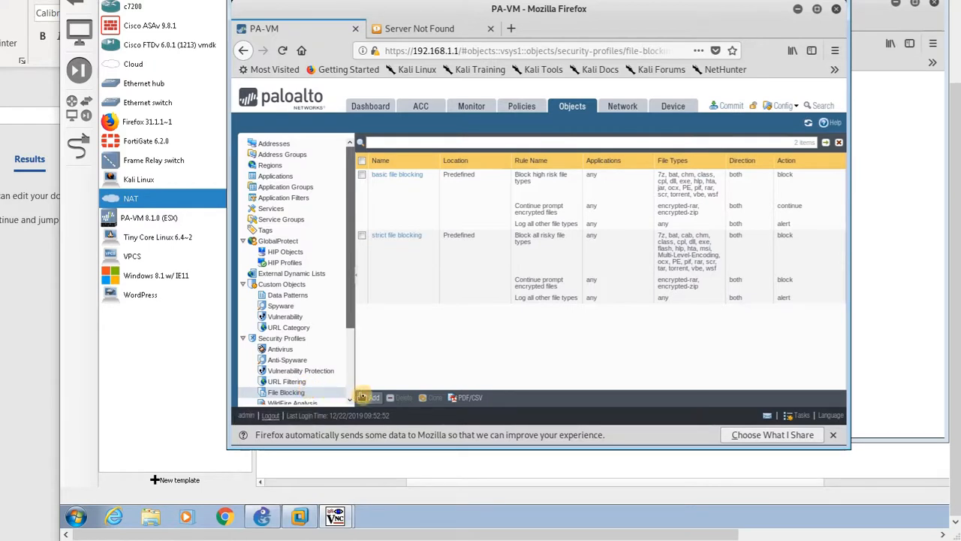
click(364, 397)
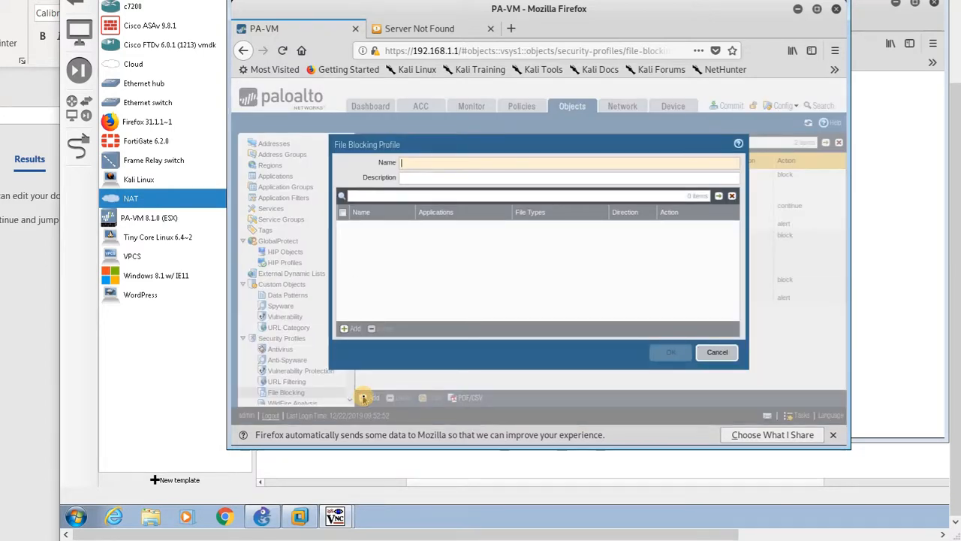
text(ban pdf)
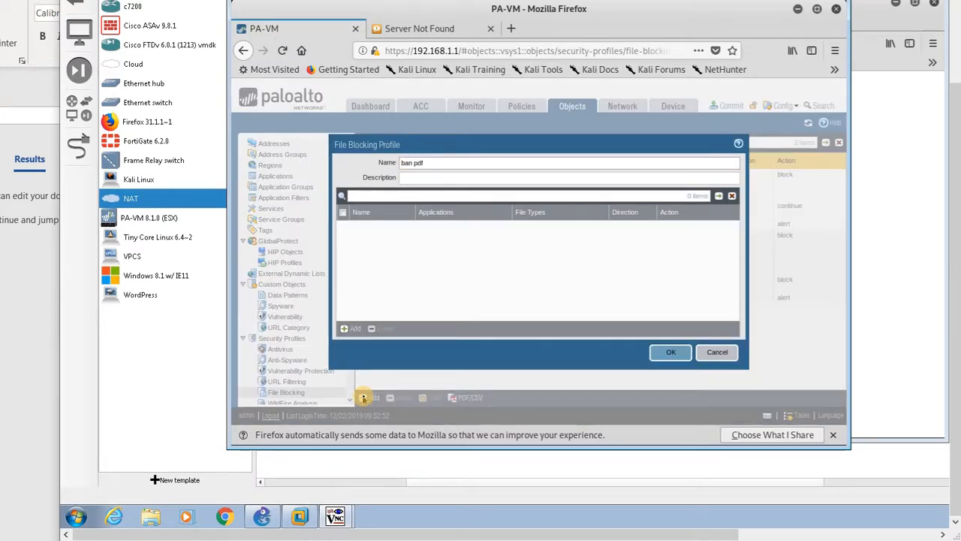
click(350, 329)
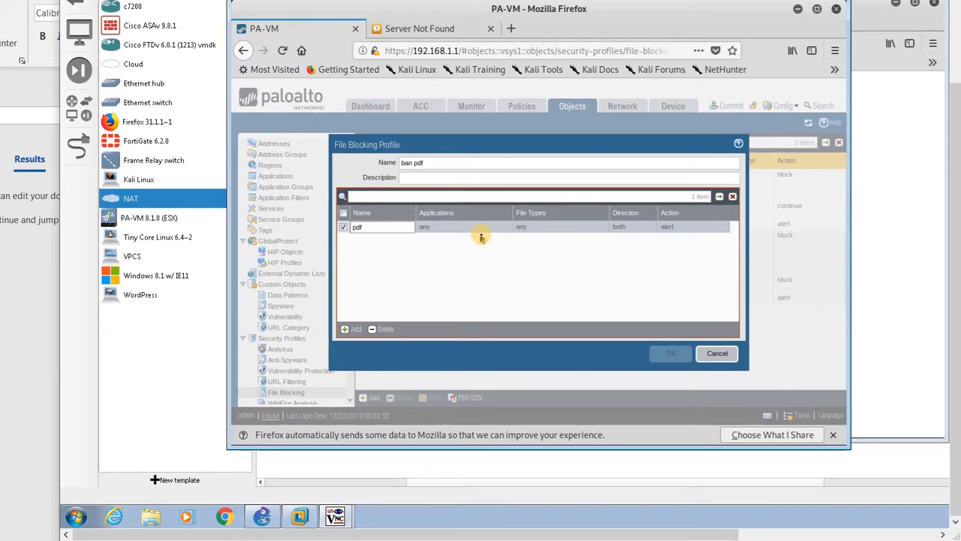
Restrict the pdf rule's file types to encrypted-pdf and pdf.
click(537, 229)
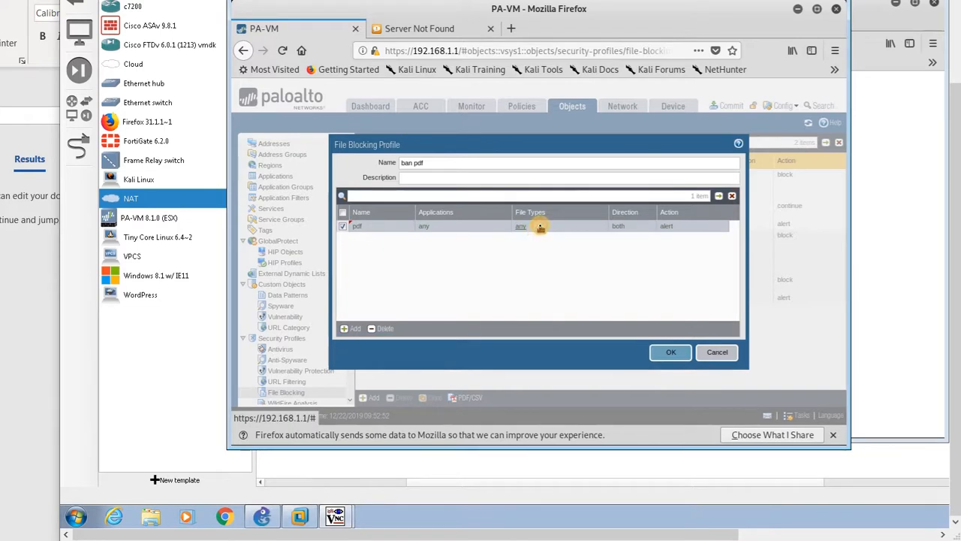
click(540, 228)
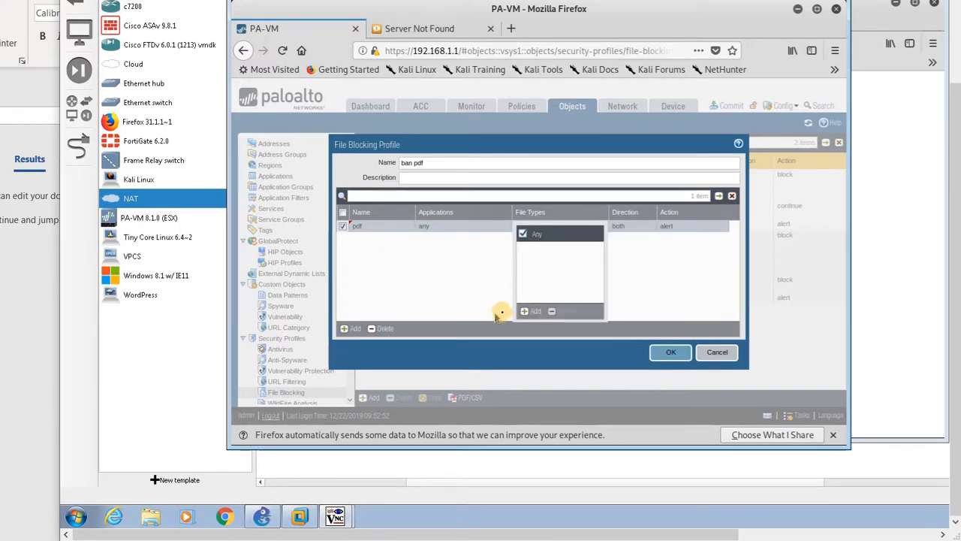
click(526, 312)
text(pd)
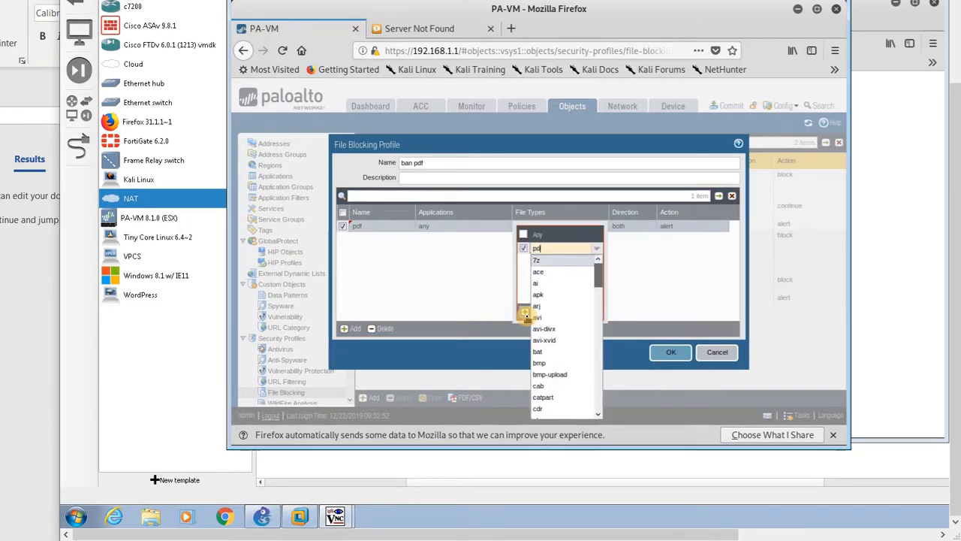
text(f)
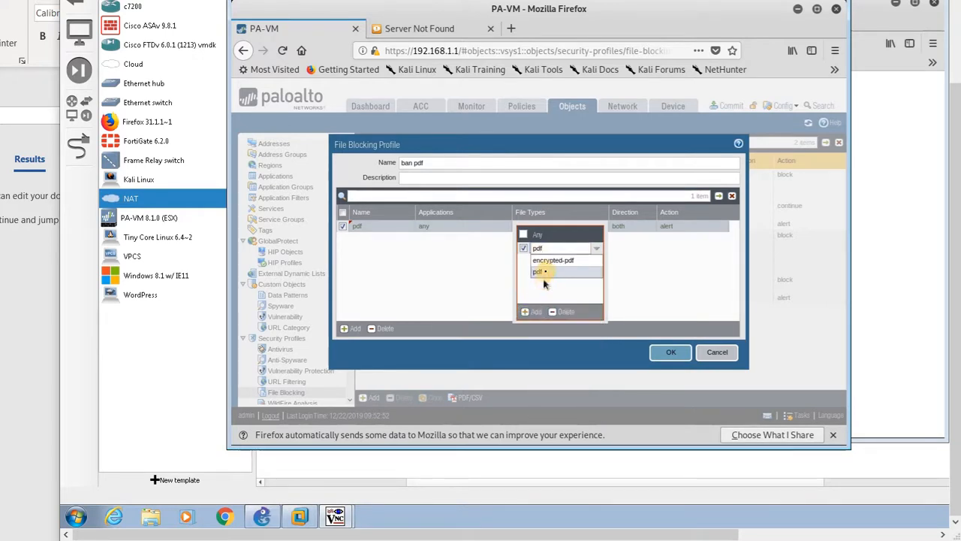
click(545, 261)
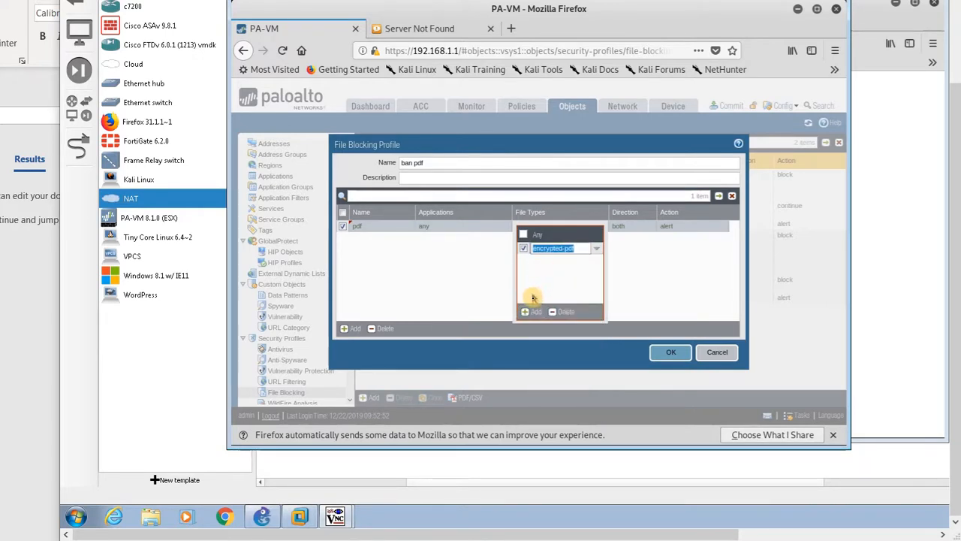
click(531, 312)
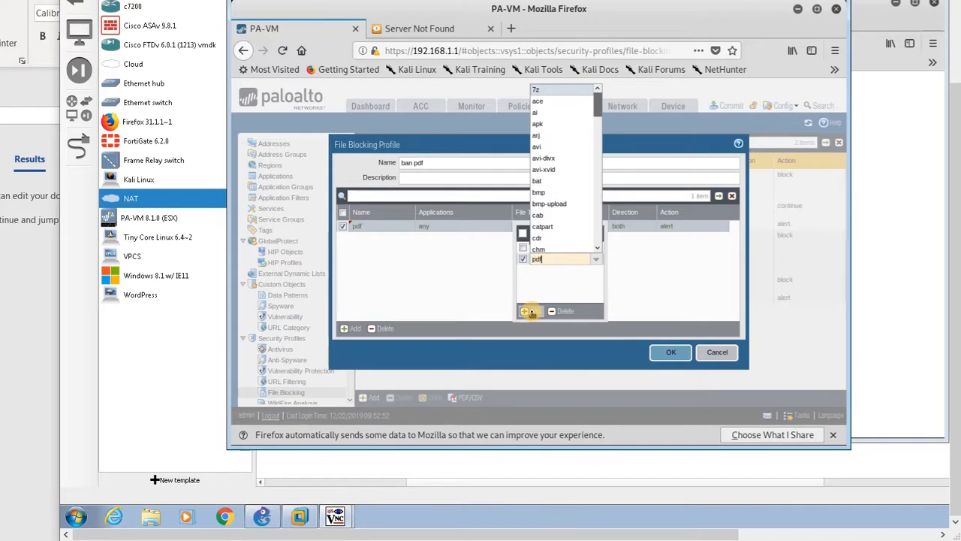
text(pdf)
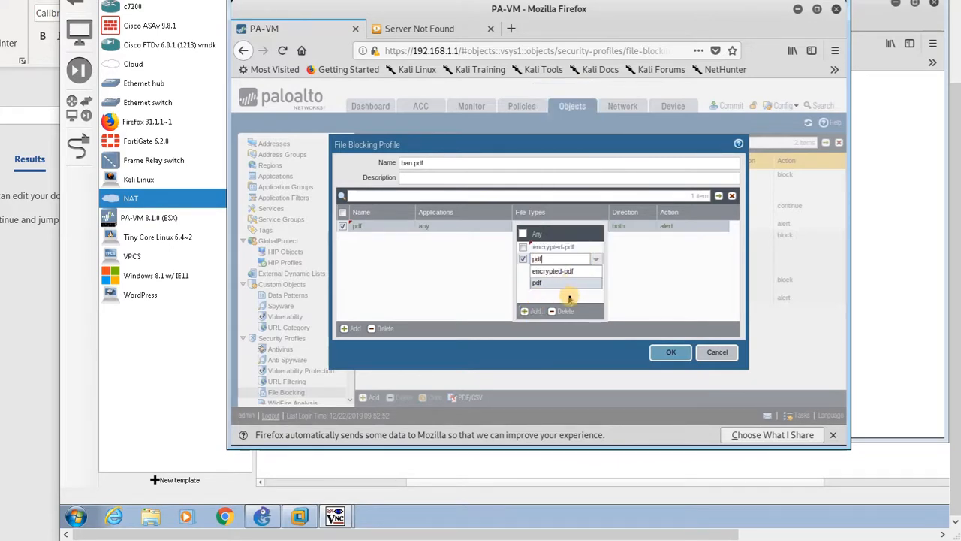
click(569, 297)
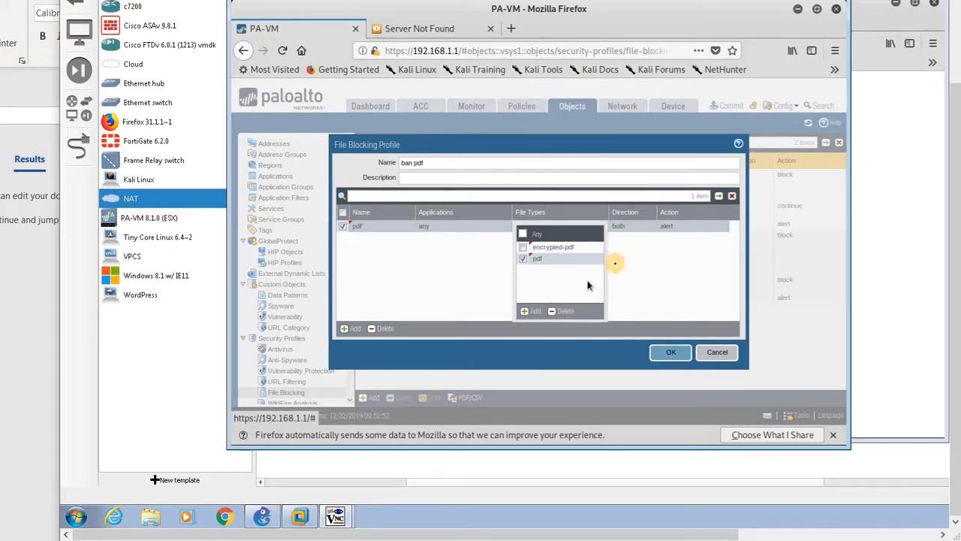
click(623, 263)
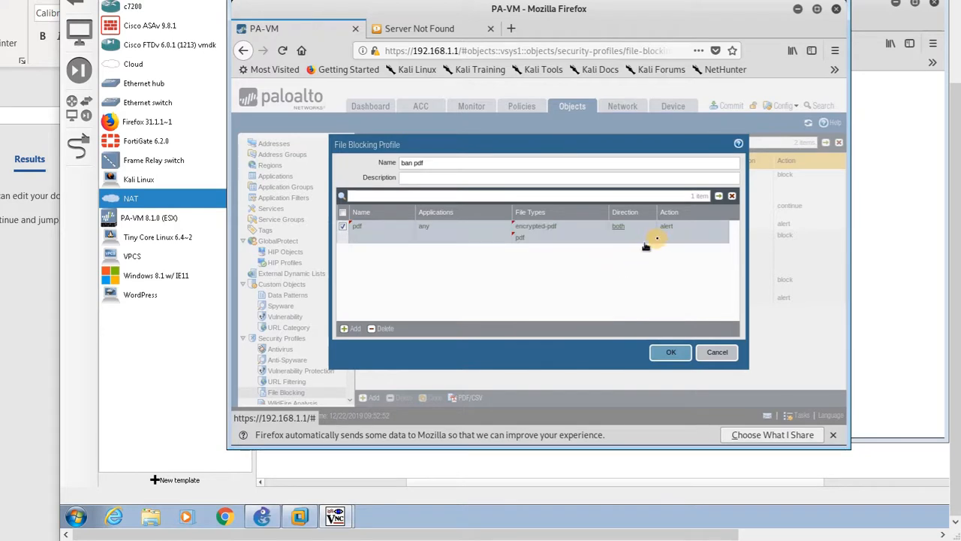
Set the pdf rule's action to block and save the file blocking profile.
click(671, 232)
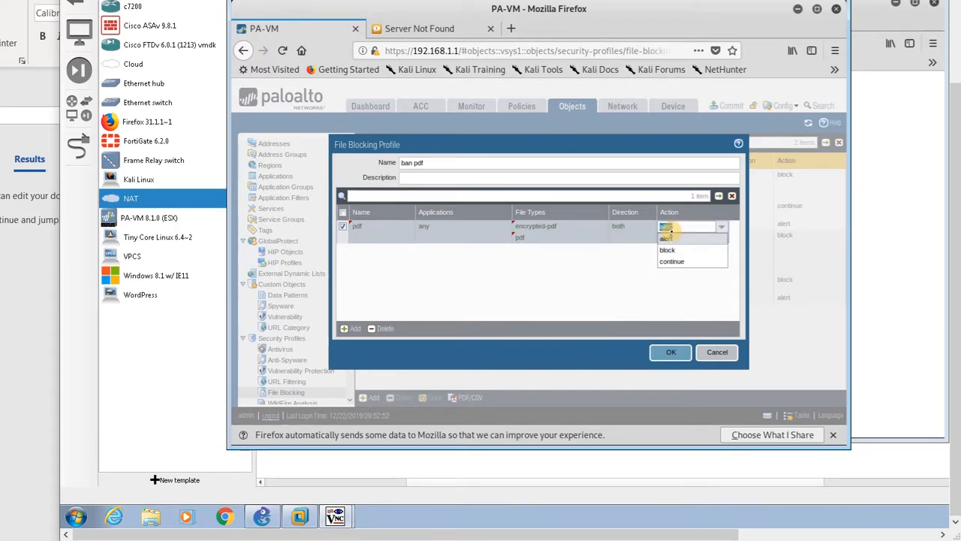
click(674, 252)
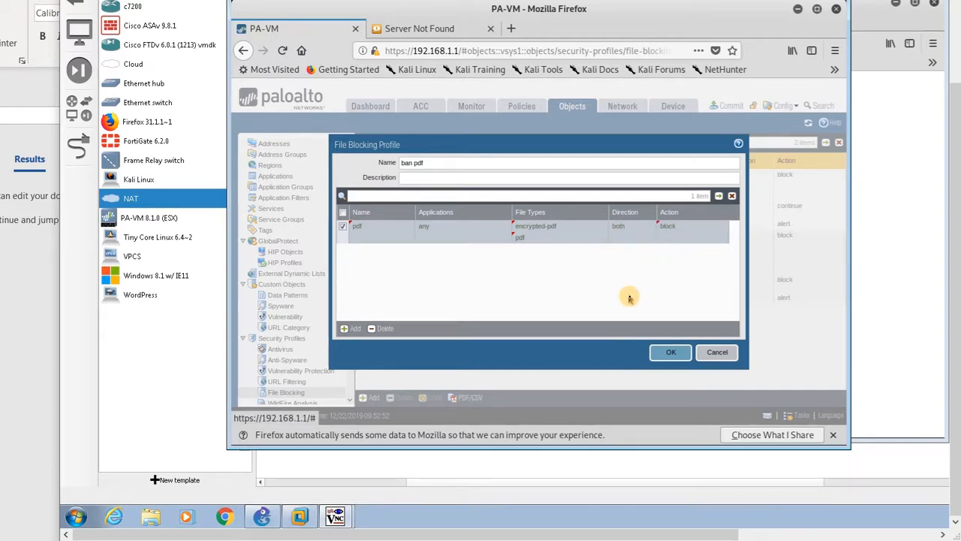
click(666, 353)
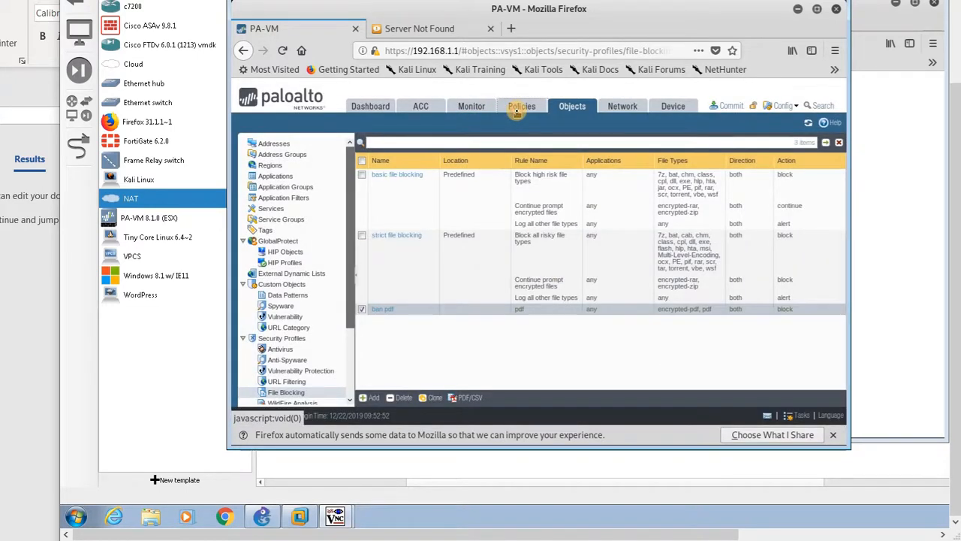
Assign the "ban pdf" file blocking profile to the Internet security policy rule and commit all changes to the firewall.
click(517, 108)
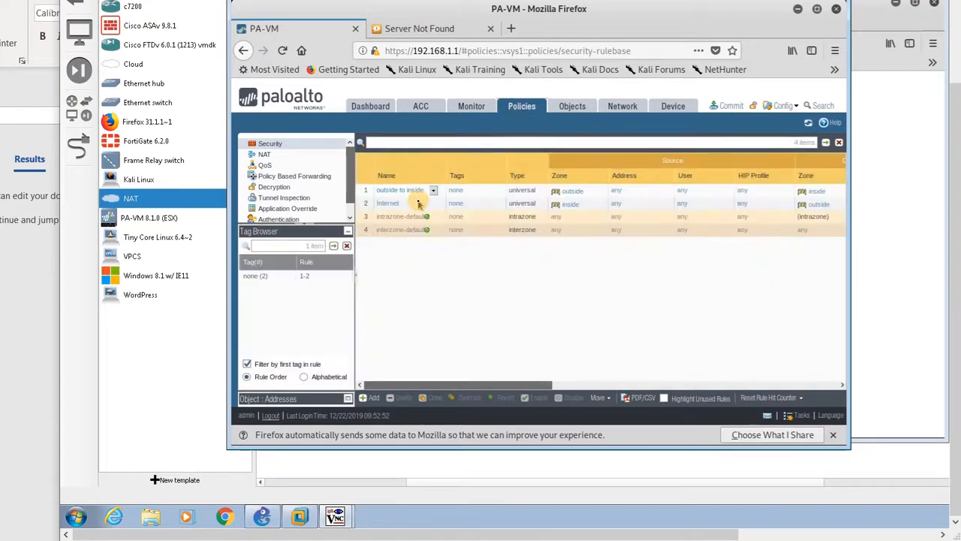
click(391, 204)
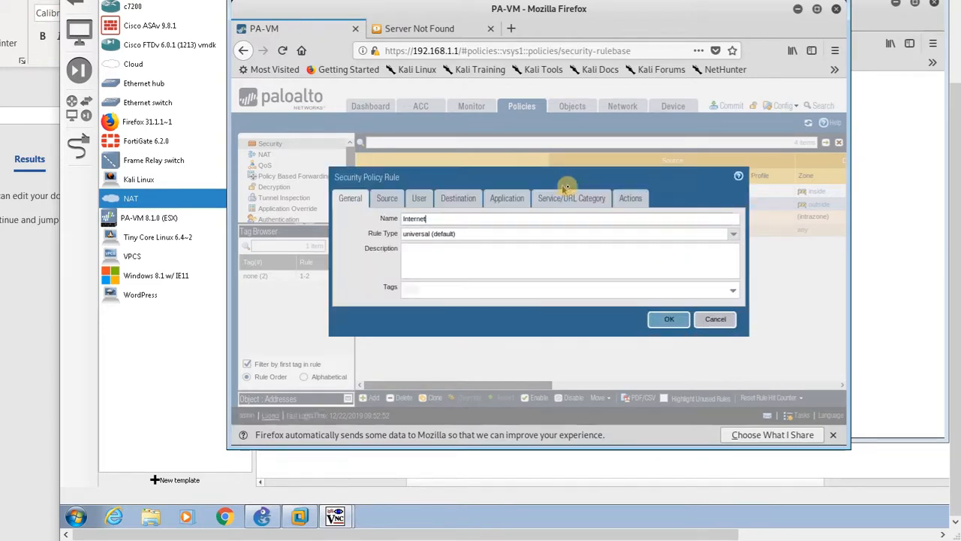
click(627, 199)
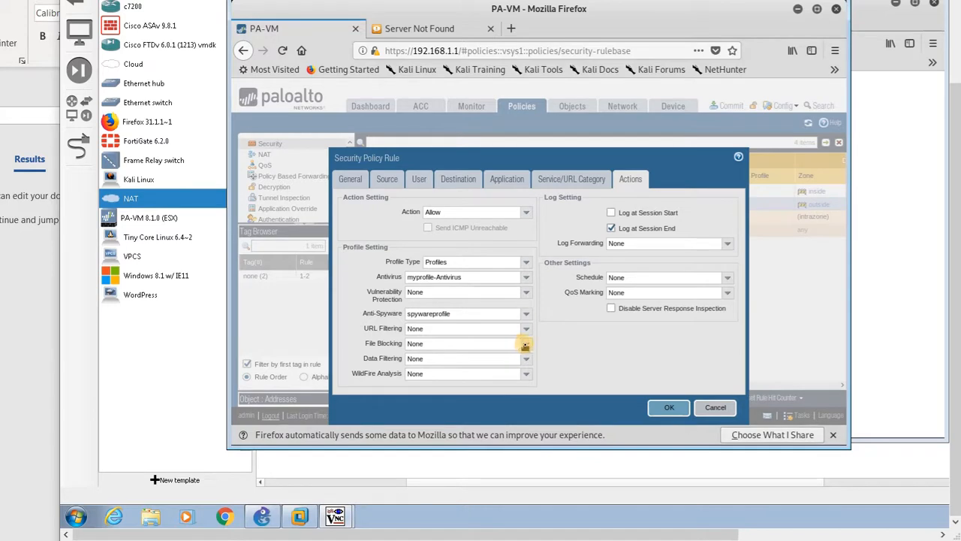
click(526, 346)
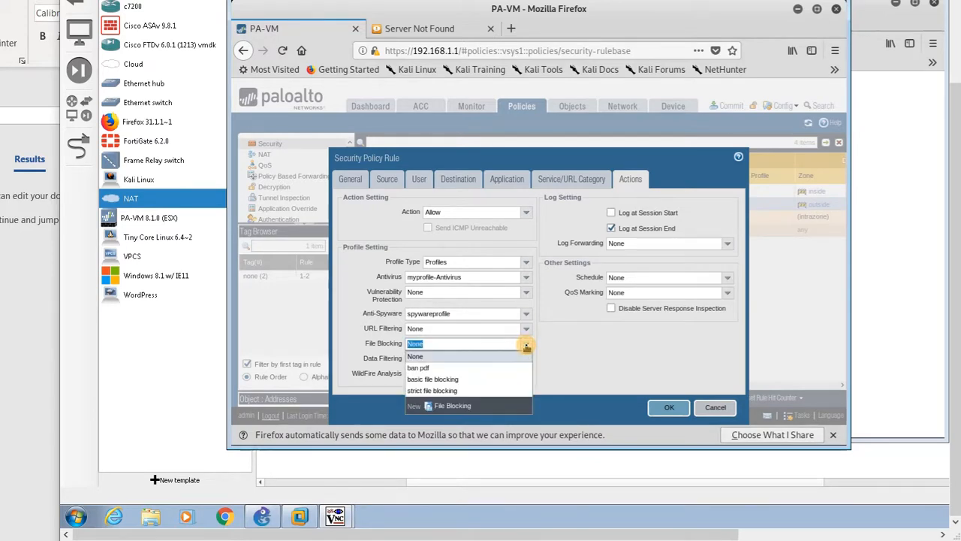
click(491, 368)
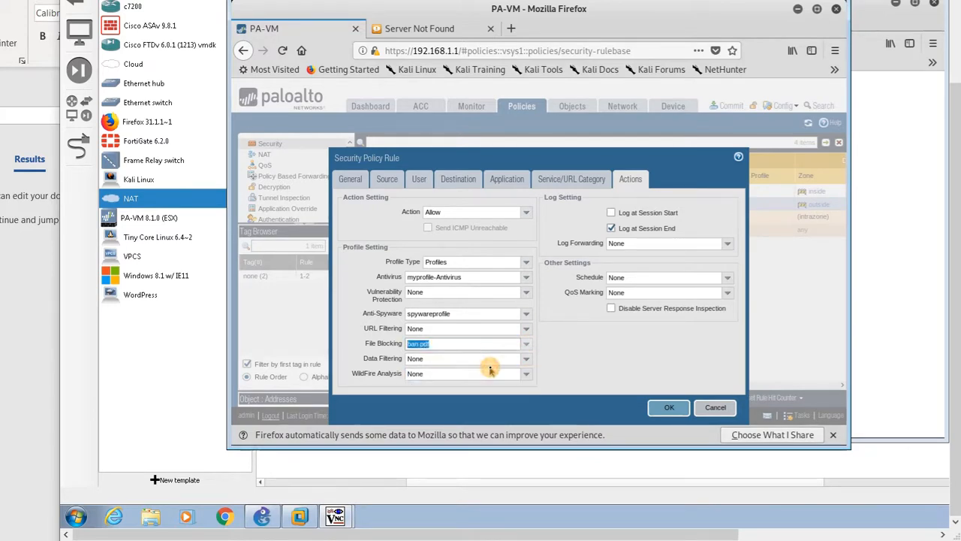
click(668, 408)
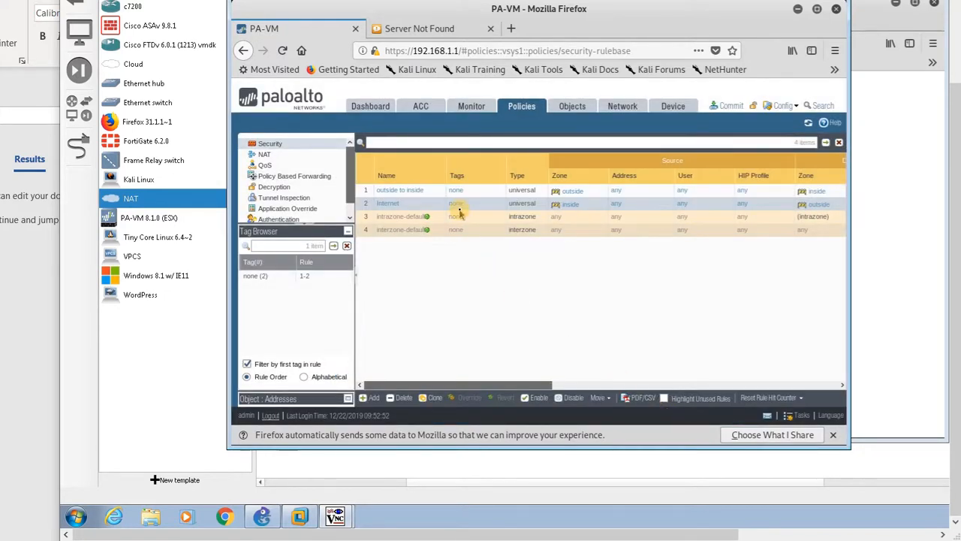
click(727, 105)
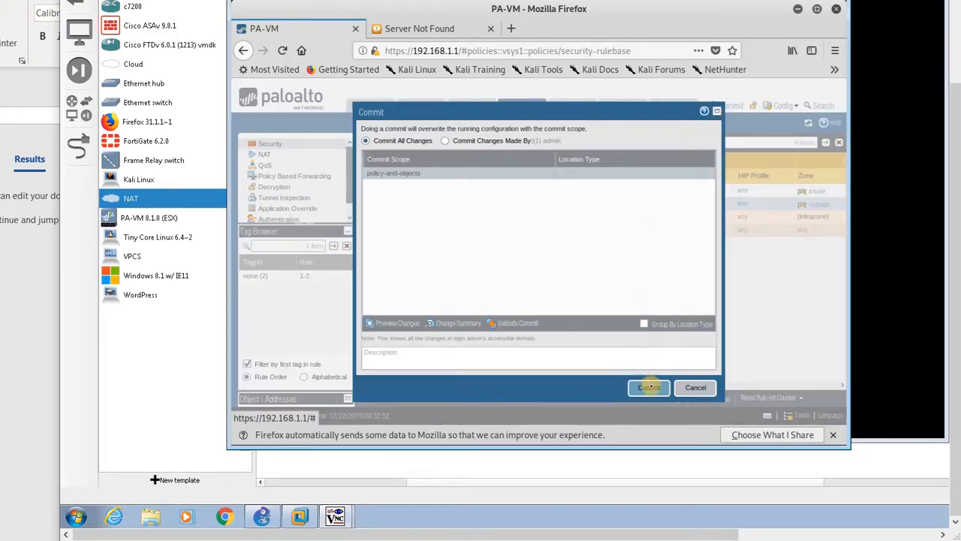
click(649, 388)
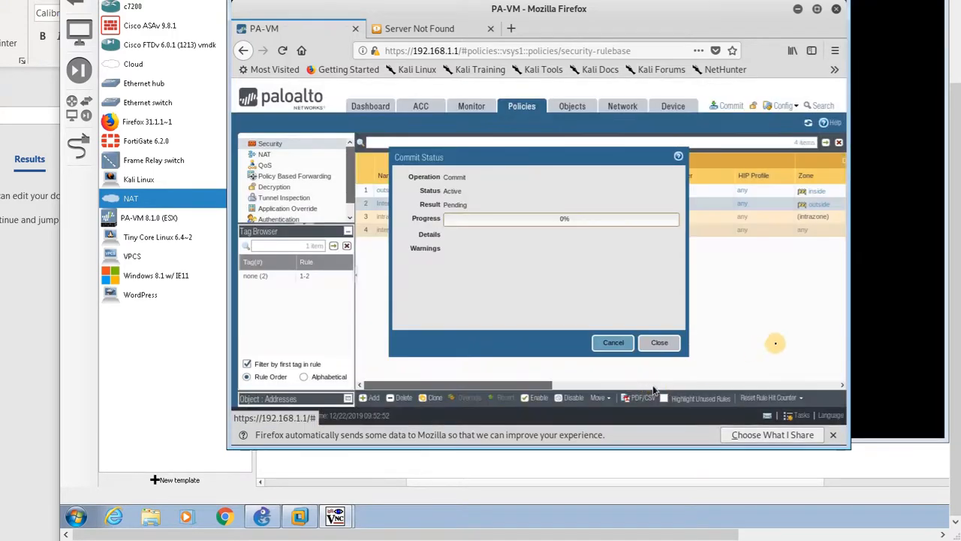
Return to the GNS3 topology and open the Local machine's console.
click(814, 343)
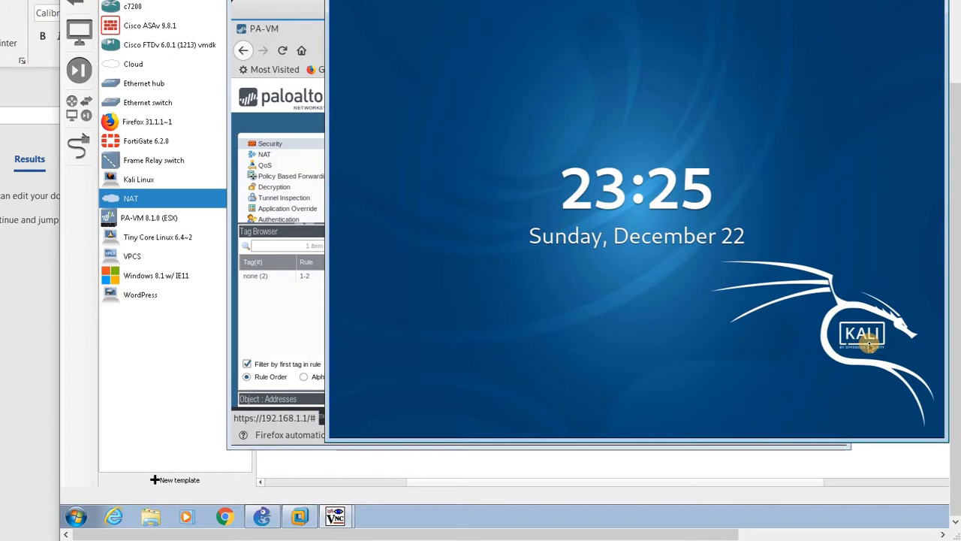
click(348, 469)
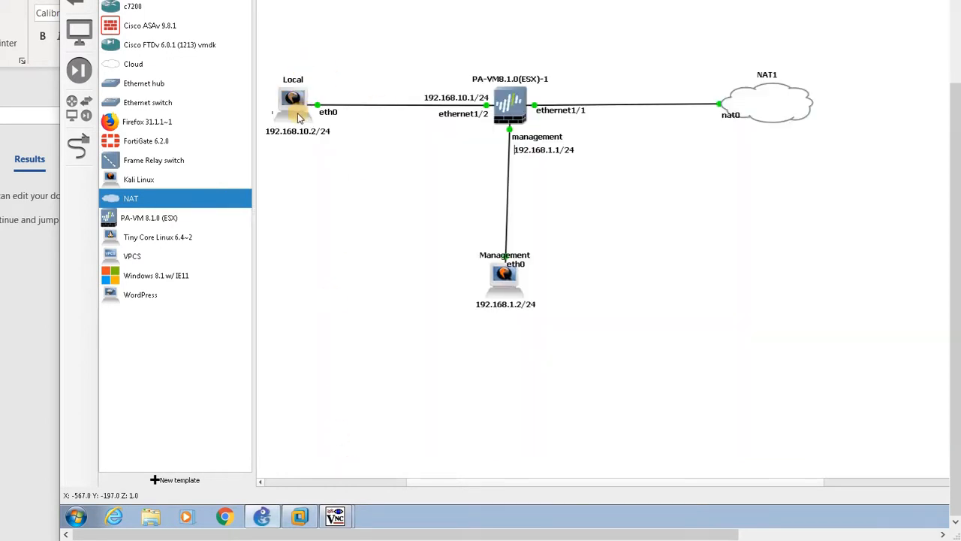
double_click(298, 113)
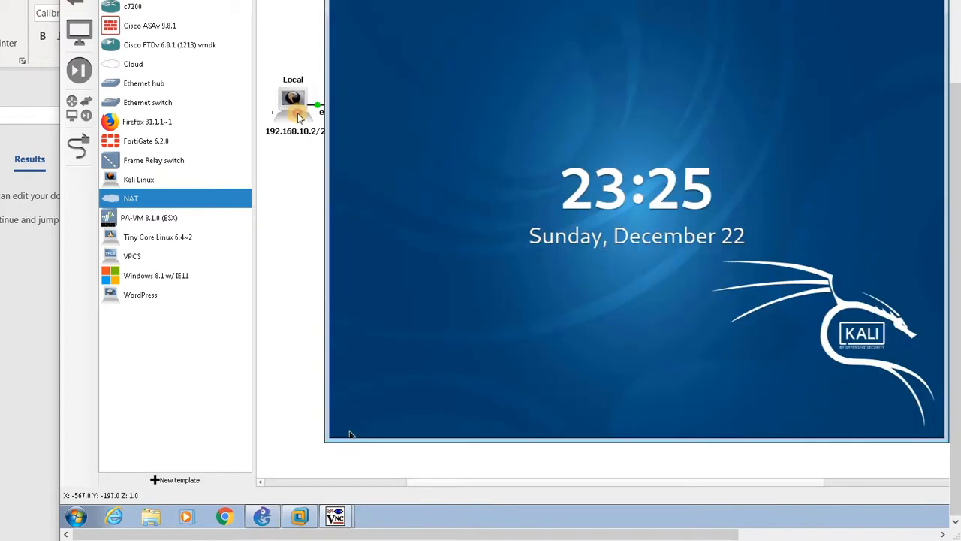
Unlock the Local machine with the root account's password and reload the panedufiles.com page in Firefox.
click(582, 236)
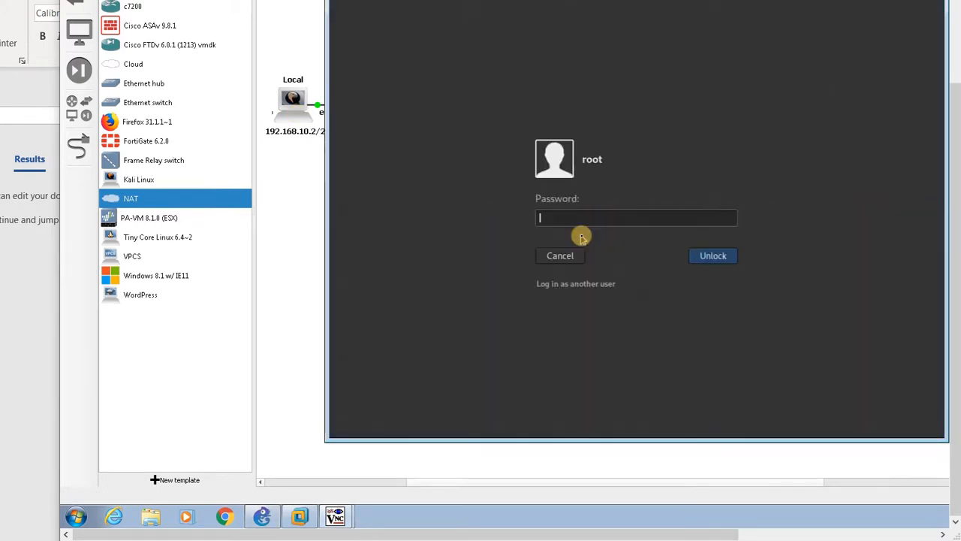
text(toor)
key(Return)
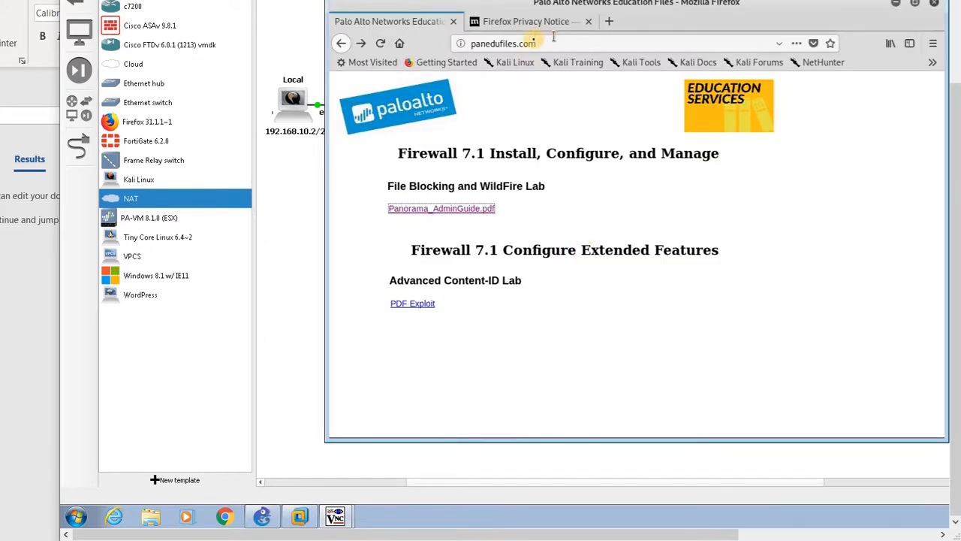
click(527, 42)
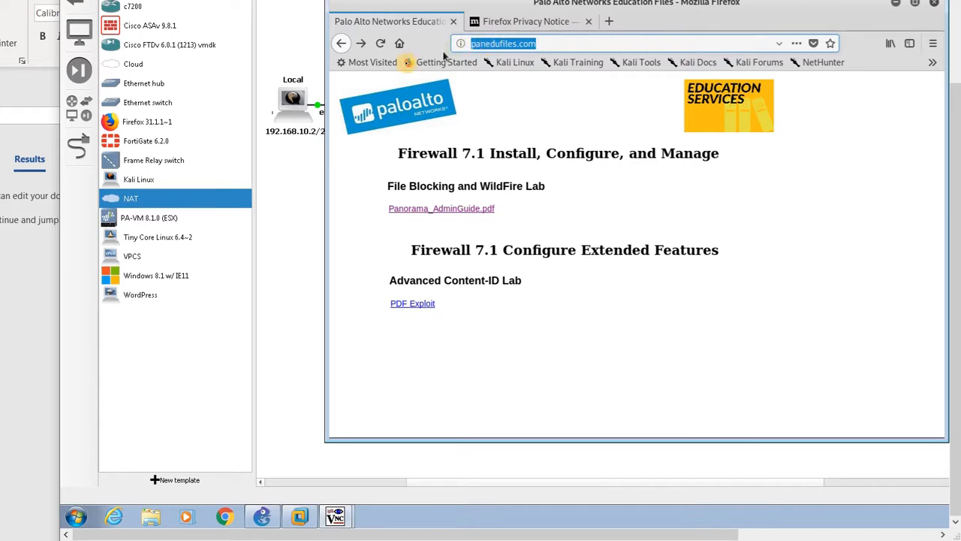
click(383, 45)
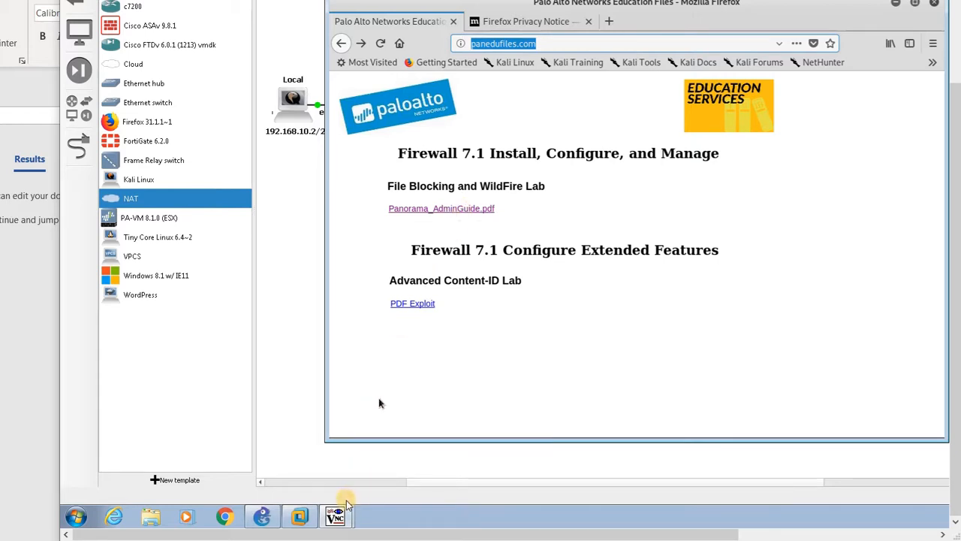
Check the firewall's commit status in the Management machine's console.
click(336, 516)
click(308, 469)
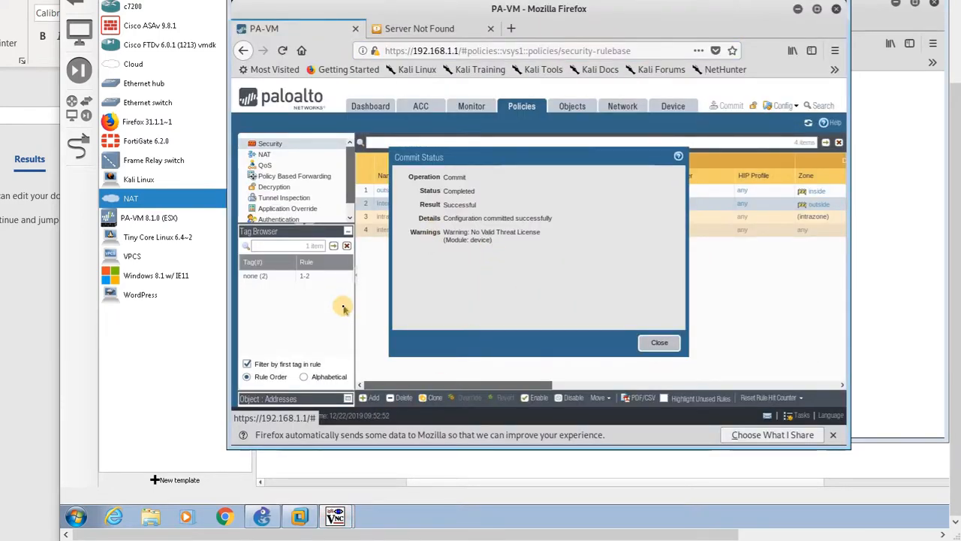
click(203, 359)
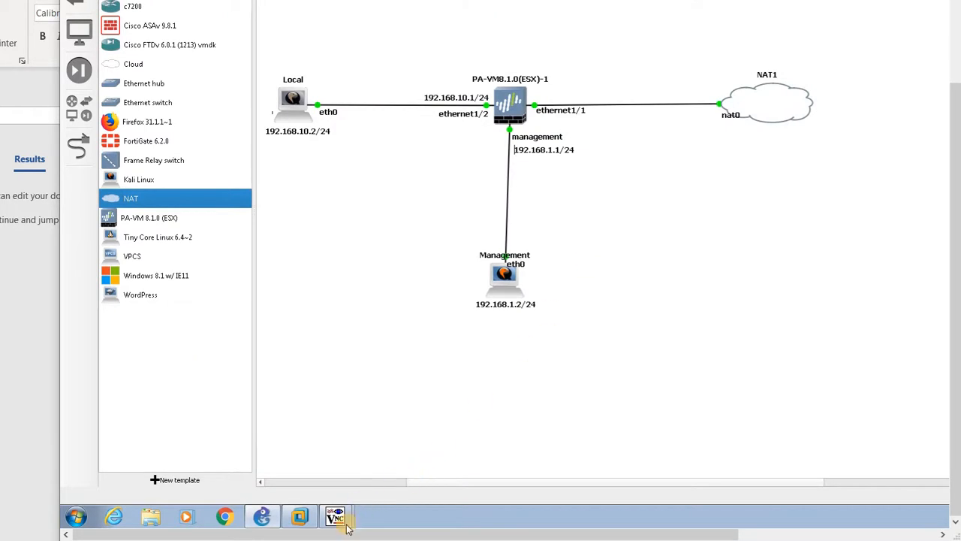
Return to the Local machine's console and open the Panorama_AdminGuide.pdf link to test the PDF file blocking.
mouse_move(346, 525)
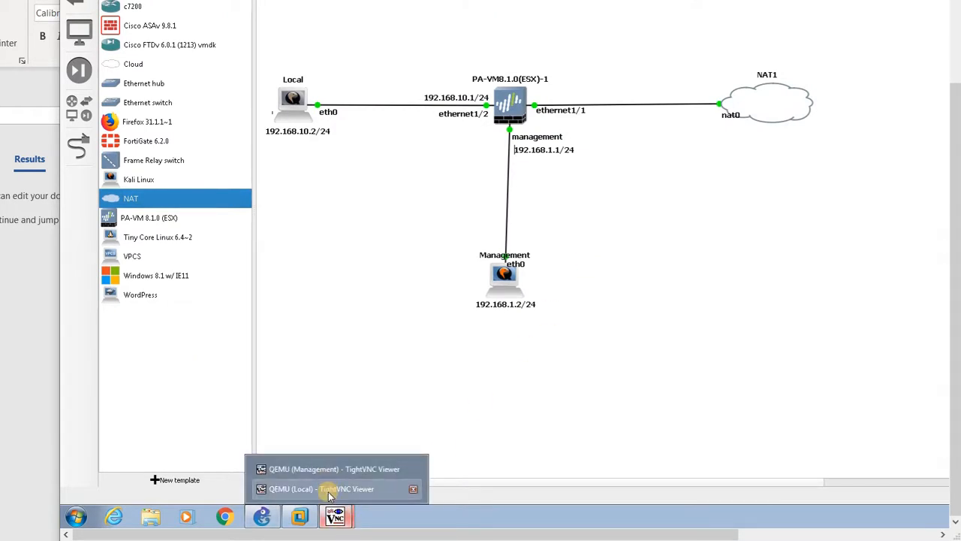
click(330, 495)
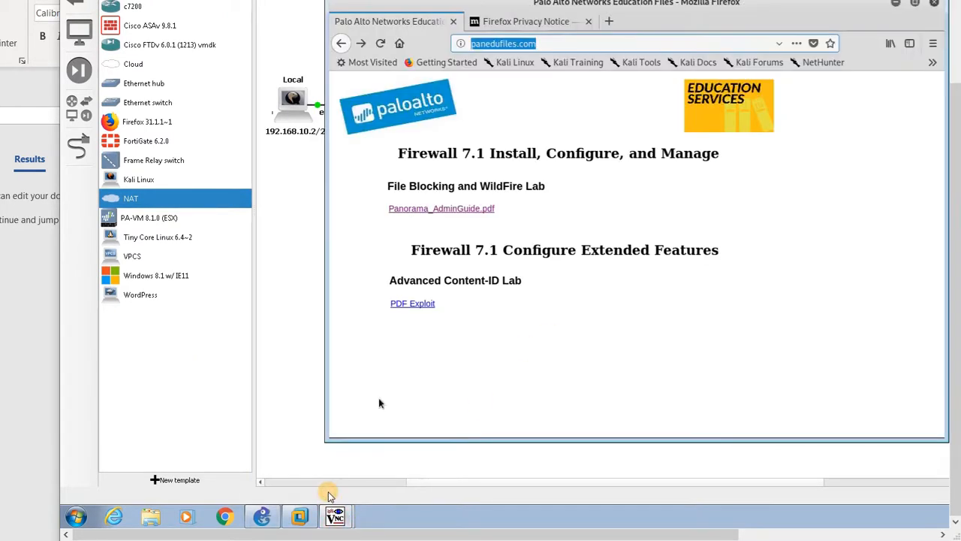
click(438, 211)
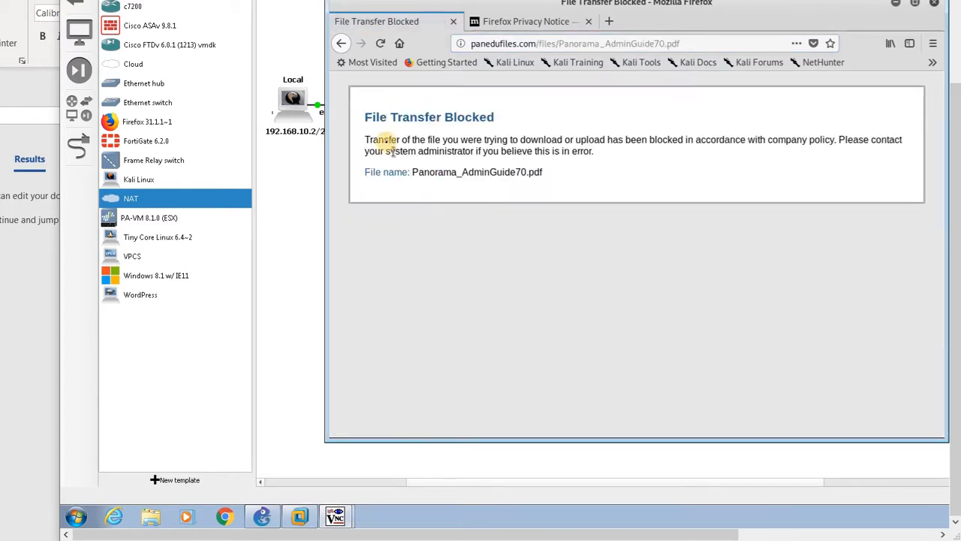
drag(364, 119, 476, 119)
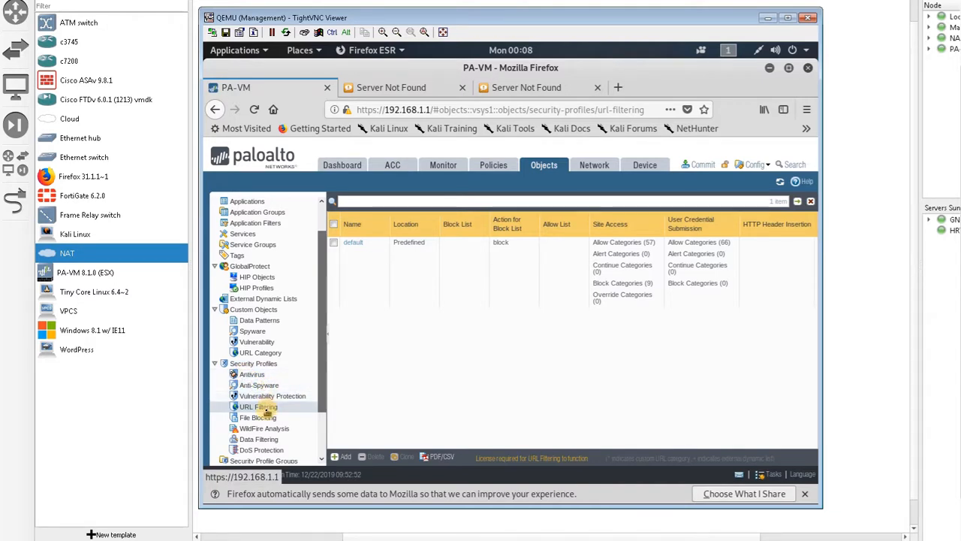
Add a new URL filtering profile in the firewall's security profiles and name it BanGoogle.
click(348, 458)
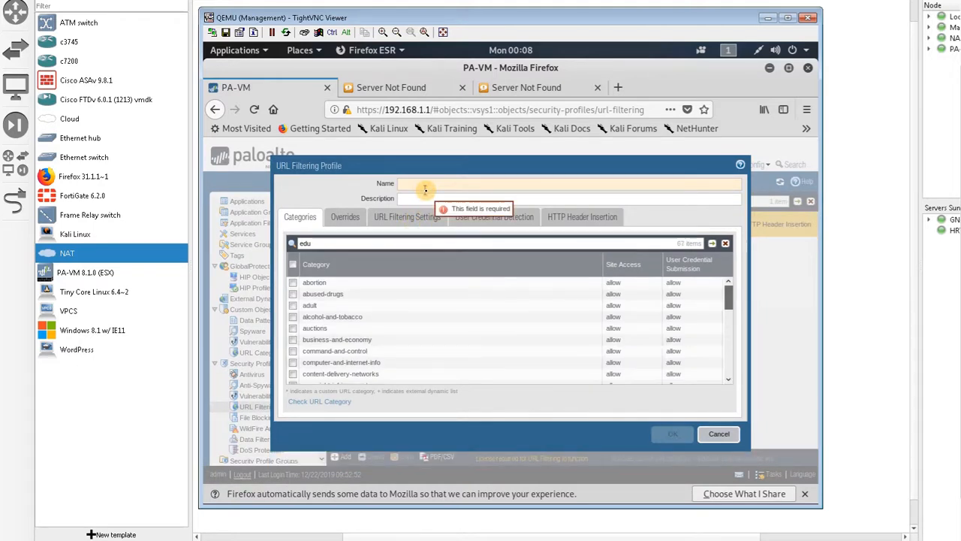
text(Ban)
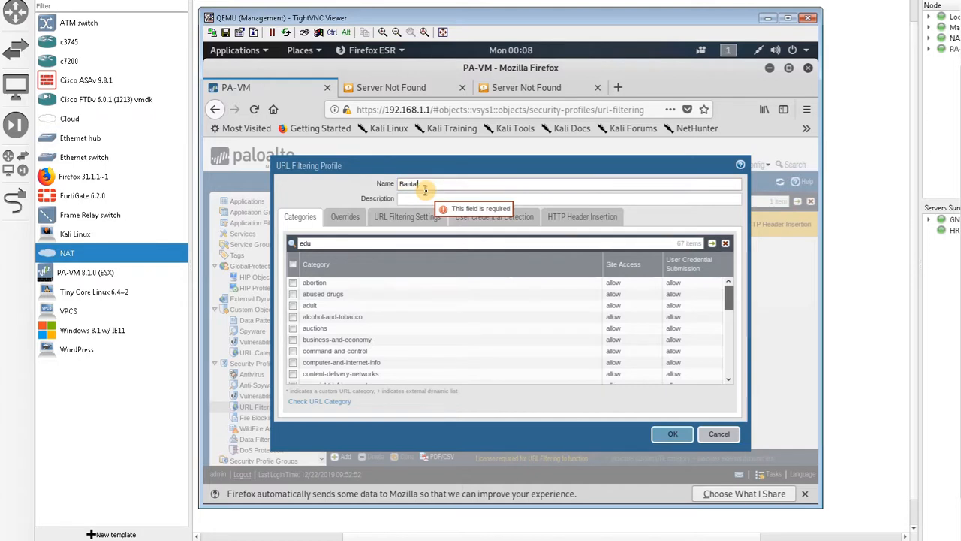
text(ta)
key(BackSpace)
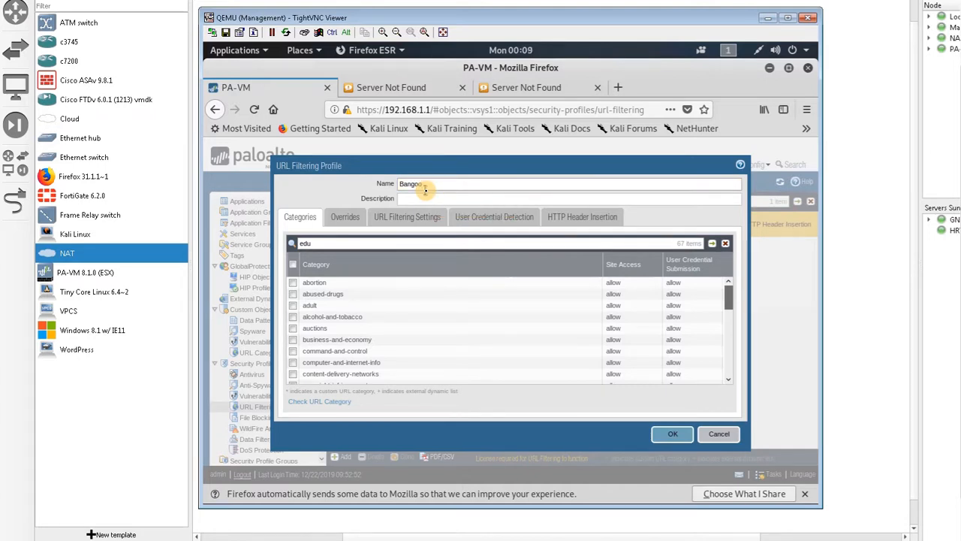
text(Go)
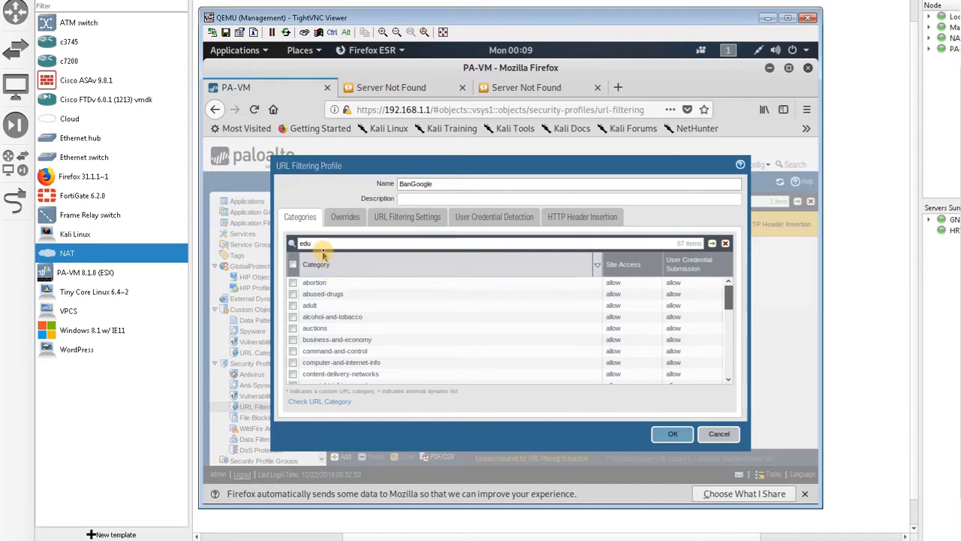
Clear the category search text and set the site access of the abortion category to block.
click(320, 245)
key(BackSpace)
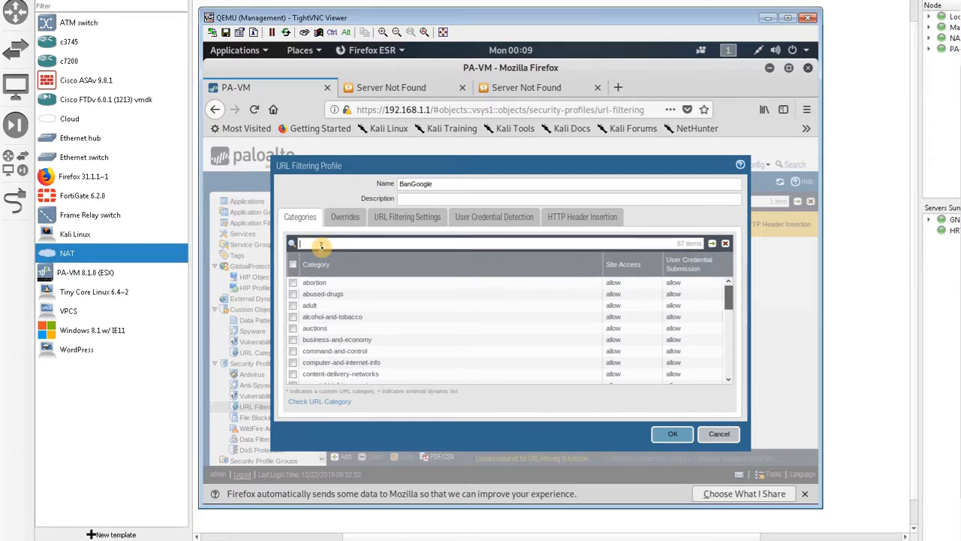
click(635, 285)
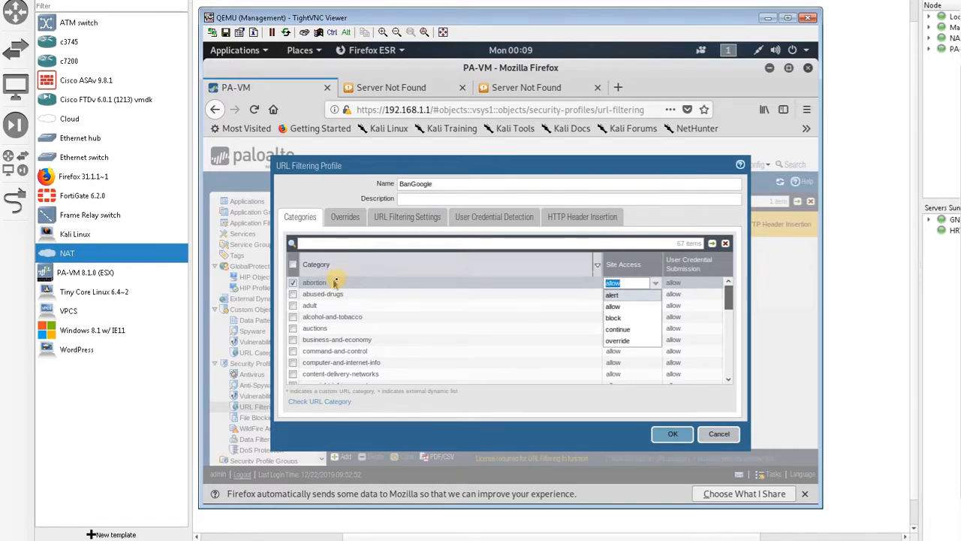
click(638, 318)
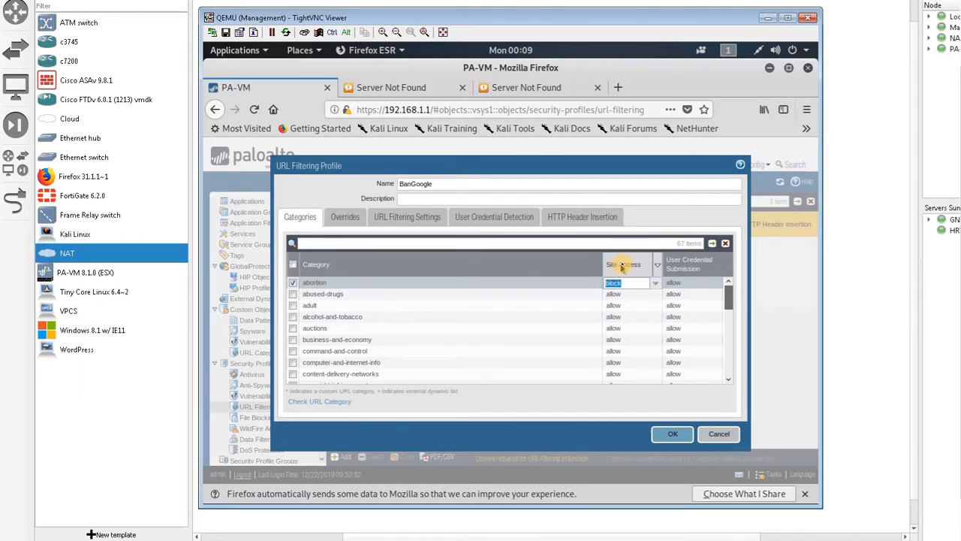
Sort the categories in descending order and set the site access of the custom Adult category to block.
click(592, 266)
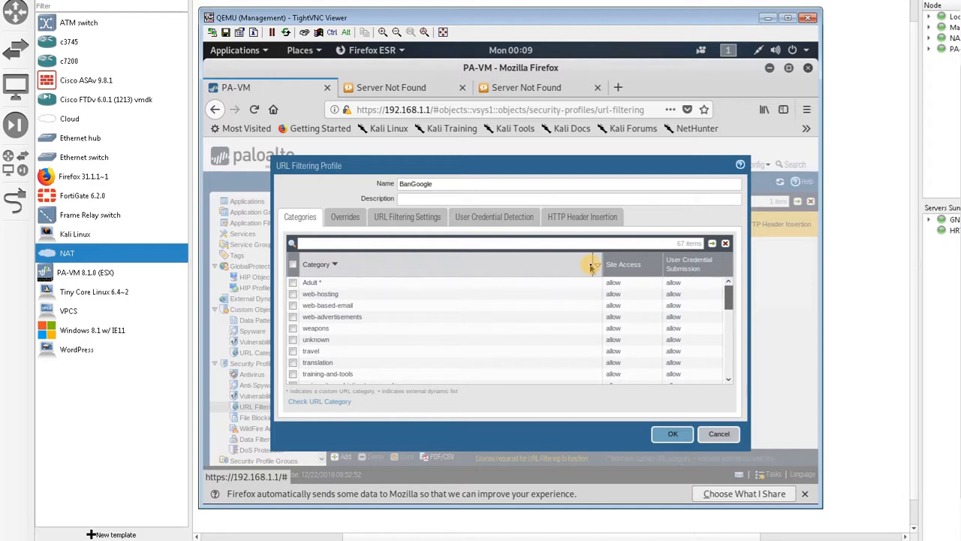
click(541, 283)
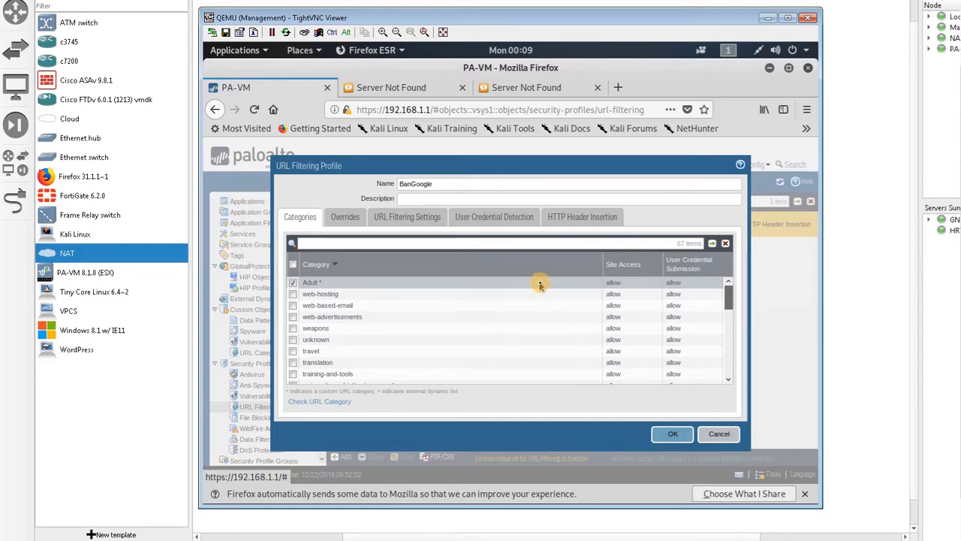
click(614, 282)
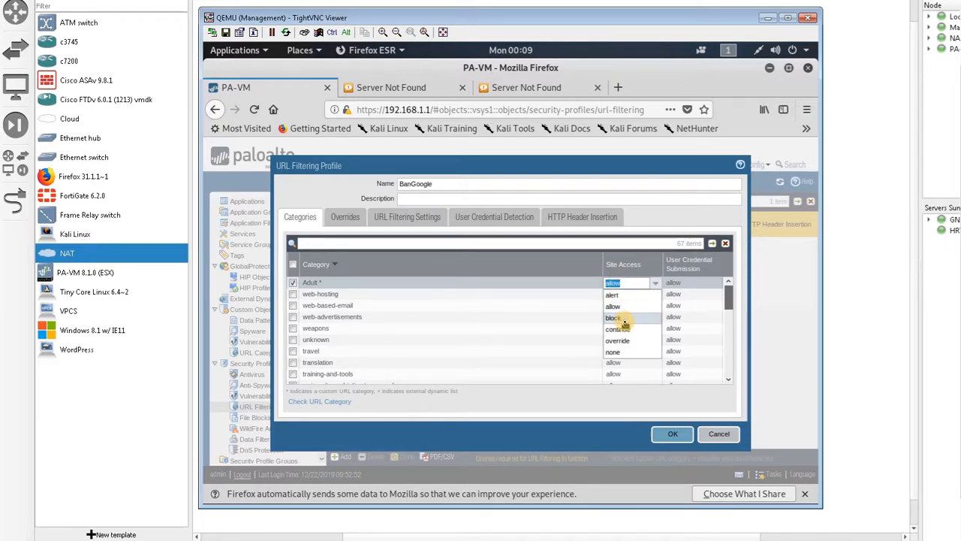
click(623, 318)
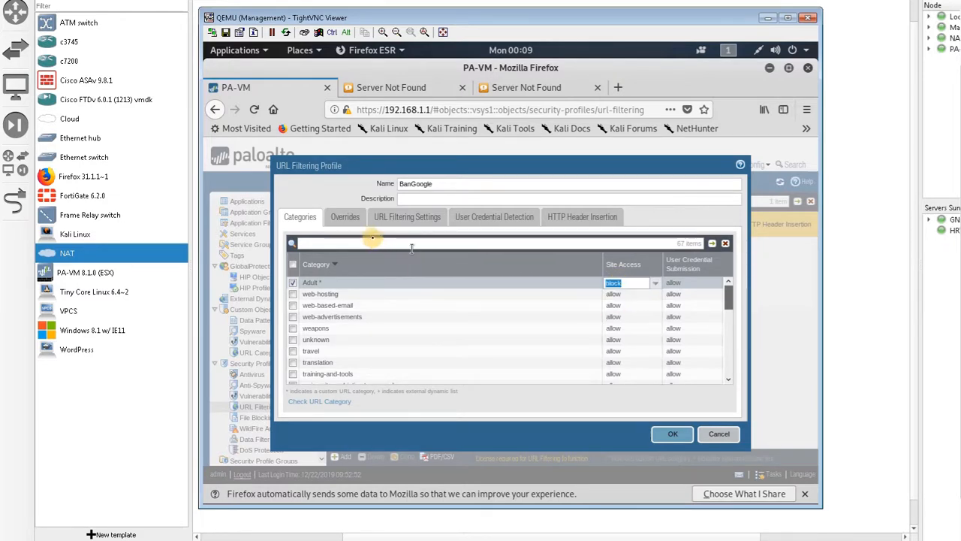
Add google.com to the override block list, review the filtering and credential detection settings, and save the BanGoogle profile.
click(355, 223)
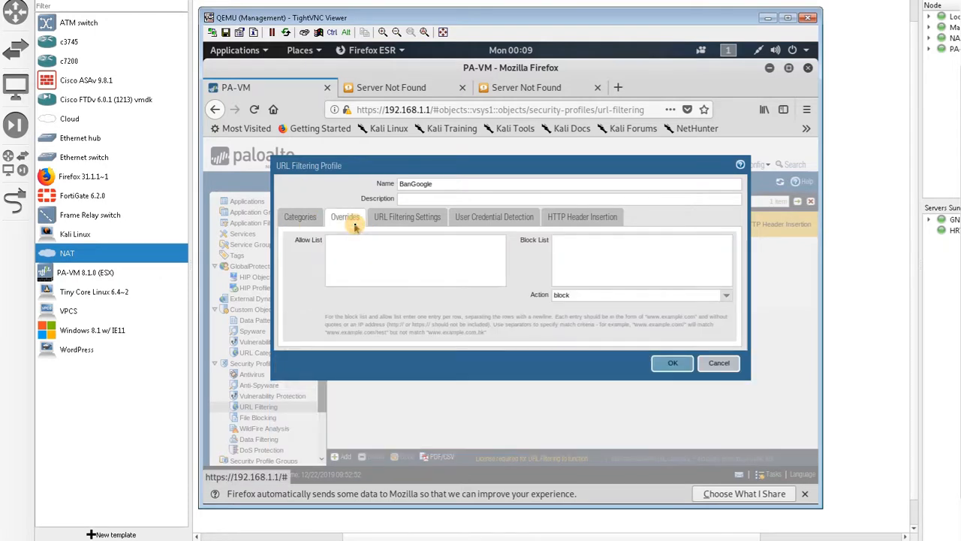
click(414, 246)
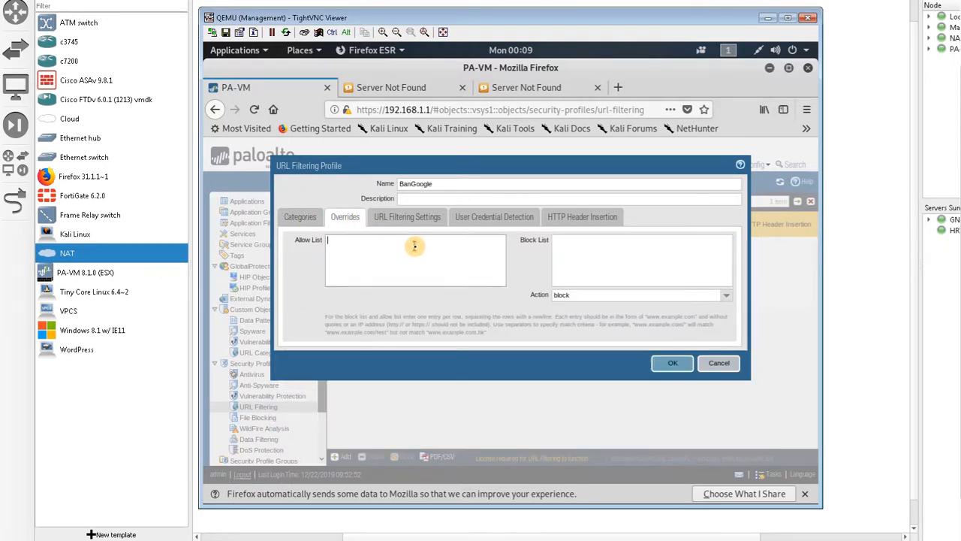
click(580, 254)
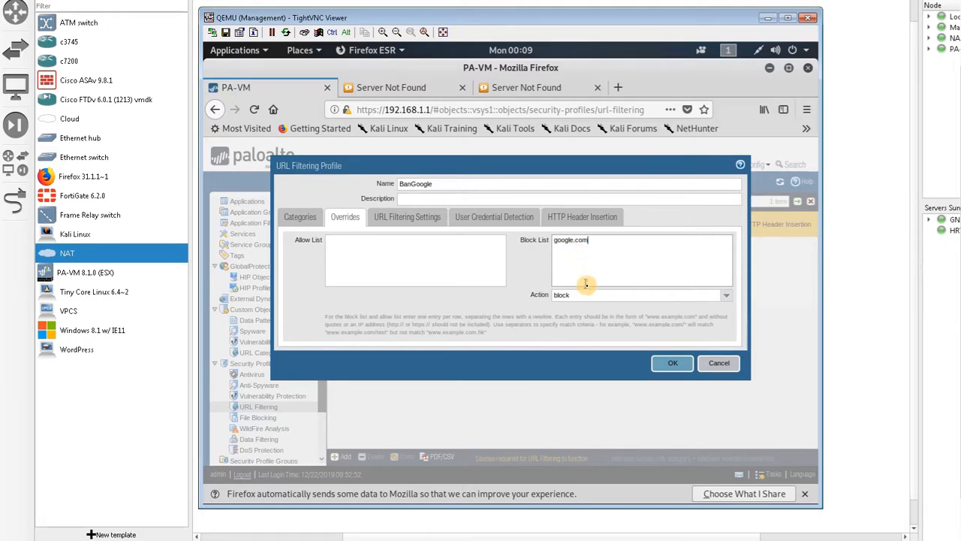
click(410, 224)
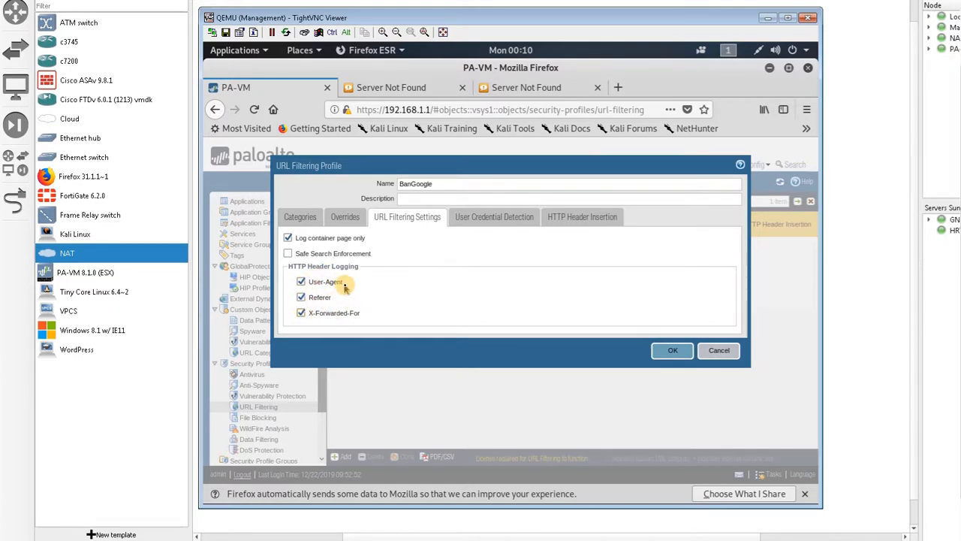
click(482, 220)
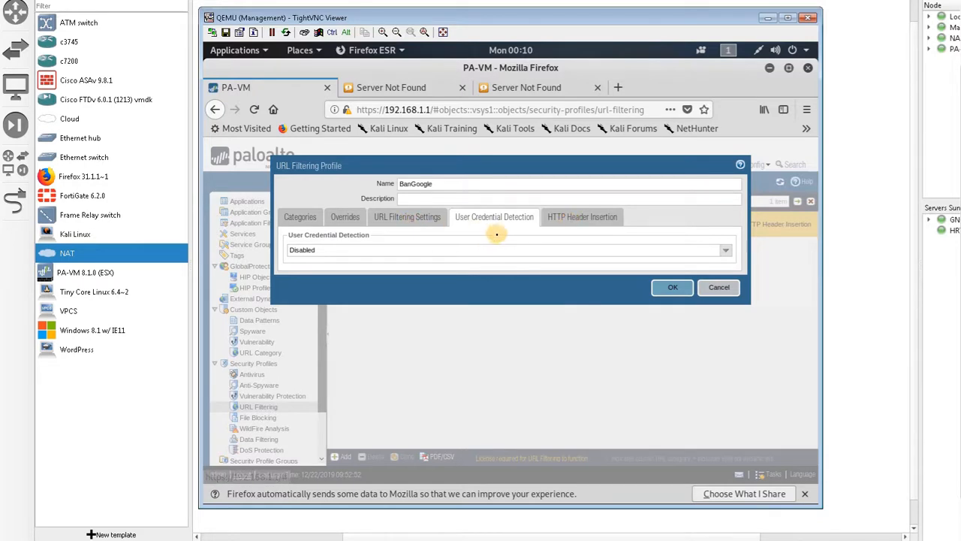
click(673, 287)
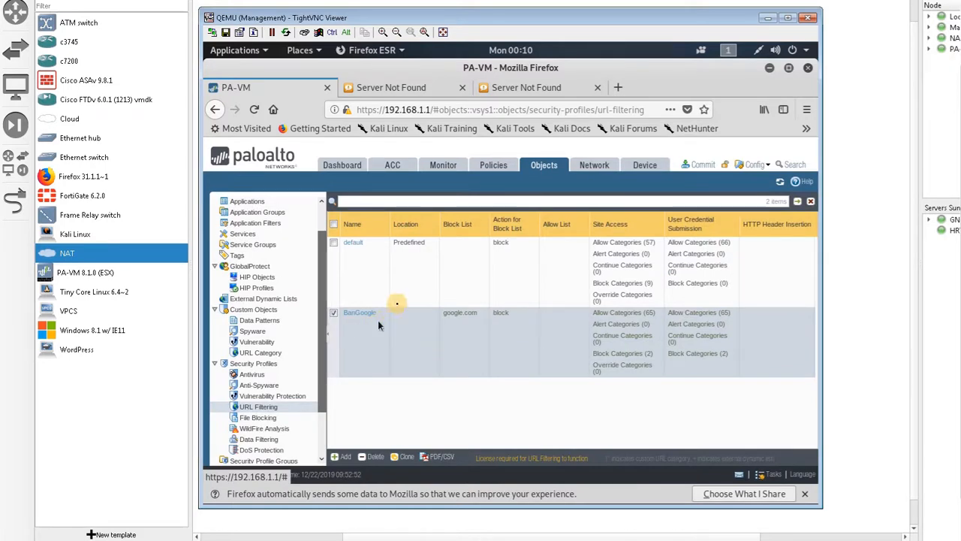
Assign the BanGoogle URL filtering profile to the Internet security policy rule and commit all changes to the firewall.
click(493, 166)
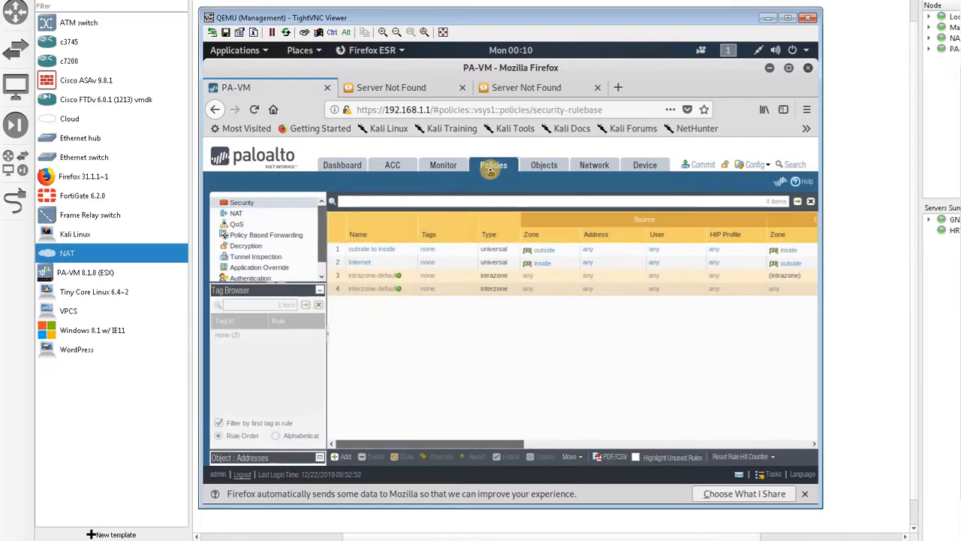
click(365, 263)
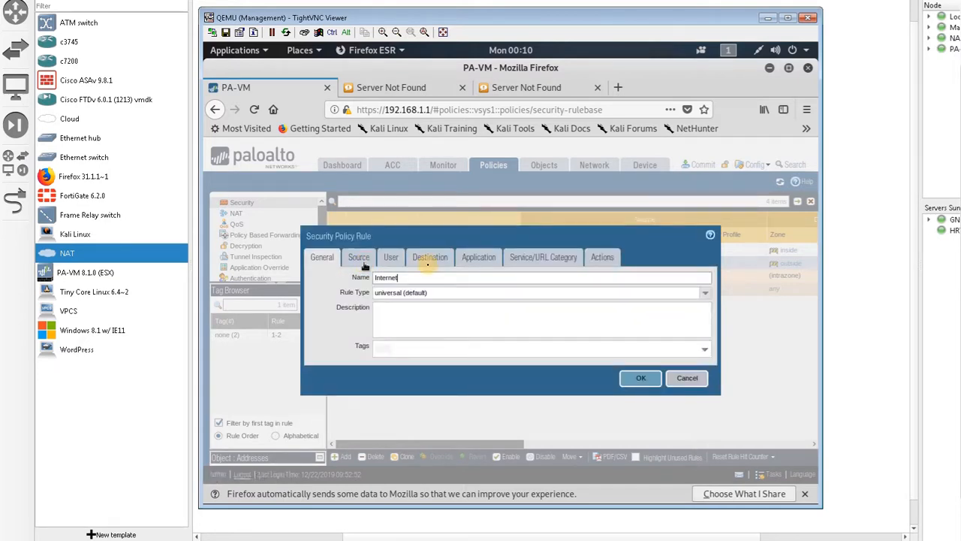
click(605, 256)
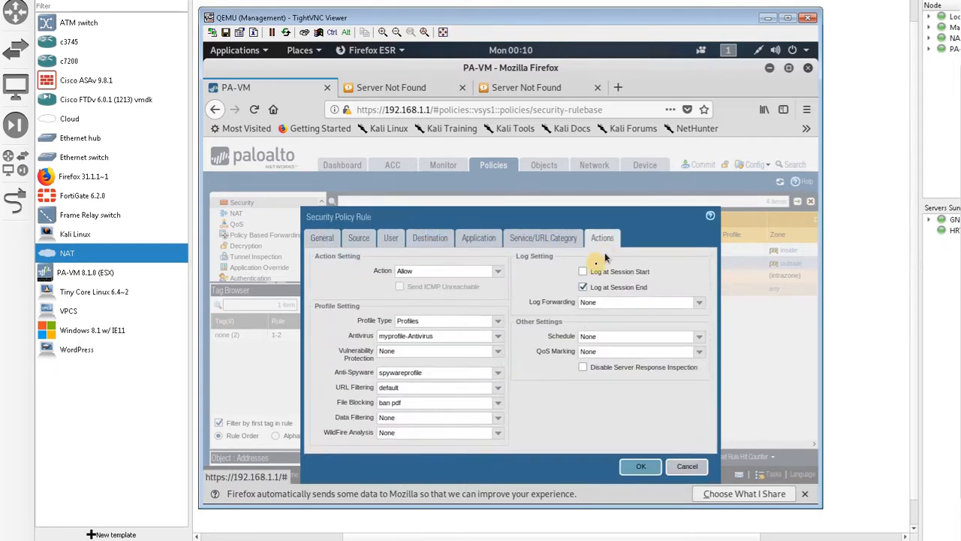
click(497, 390)
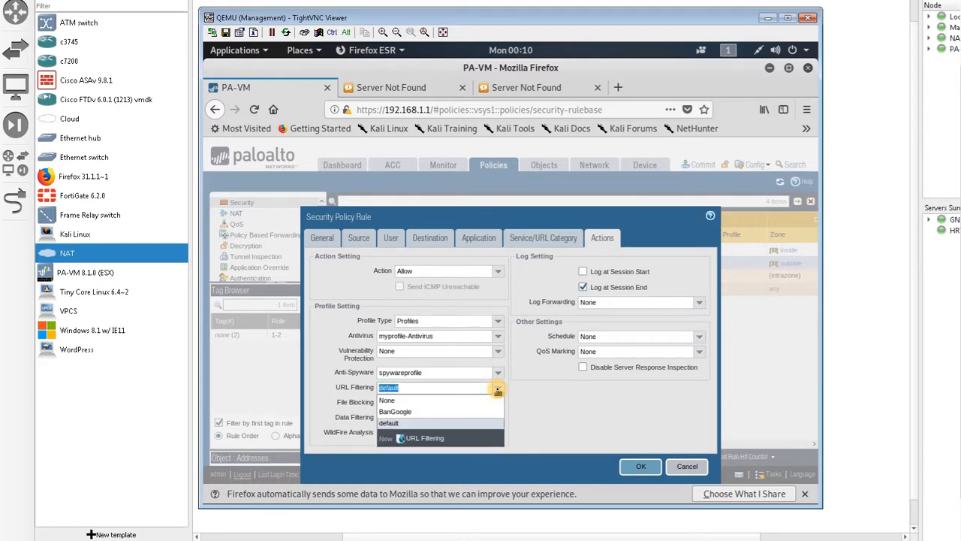
click(444, 412)
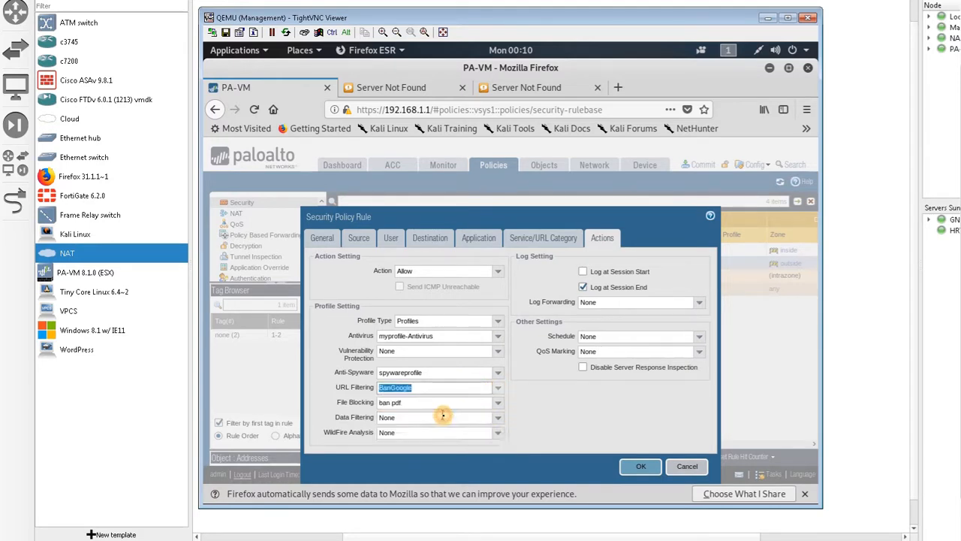
click(636, 465)
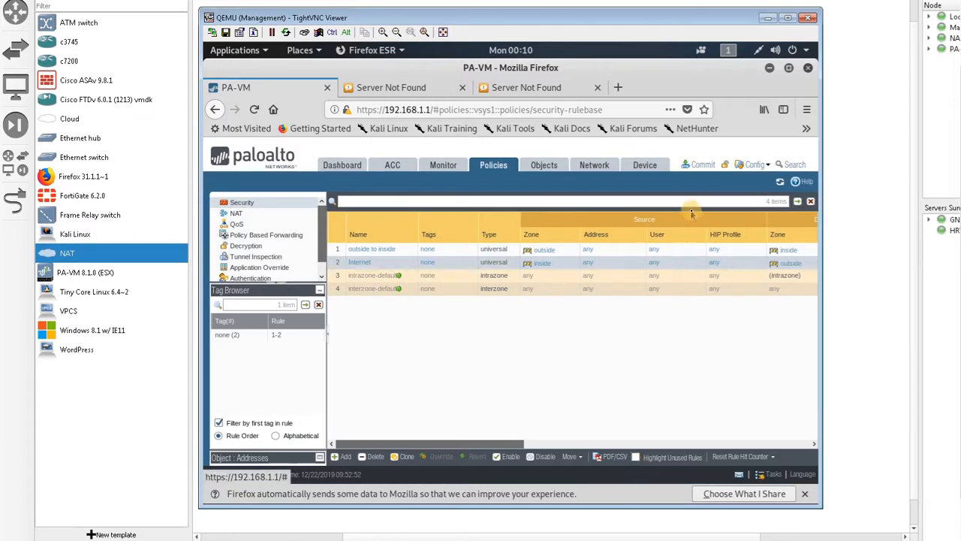
click(689, 167)
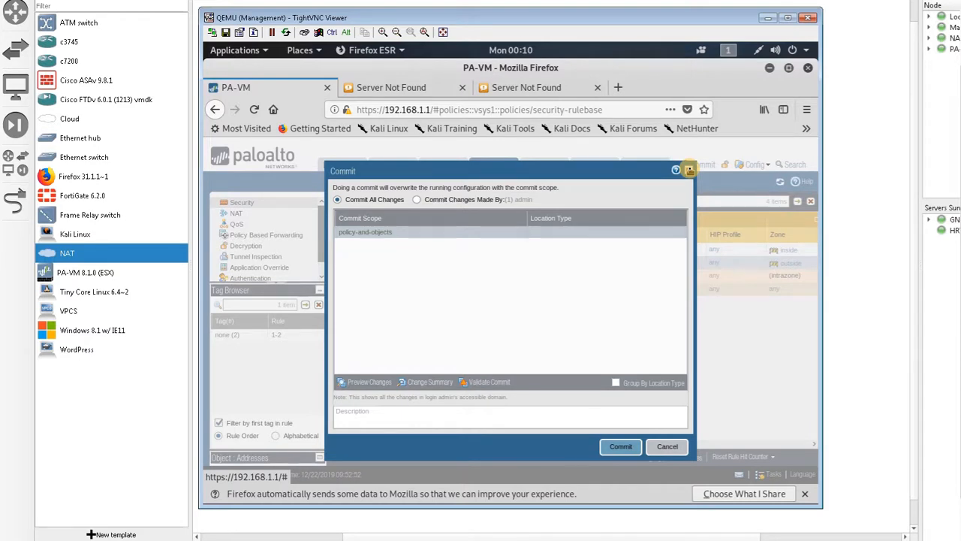
click(621, 446)
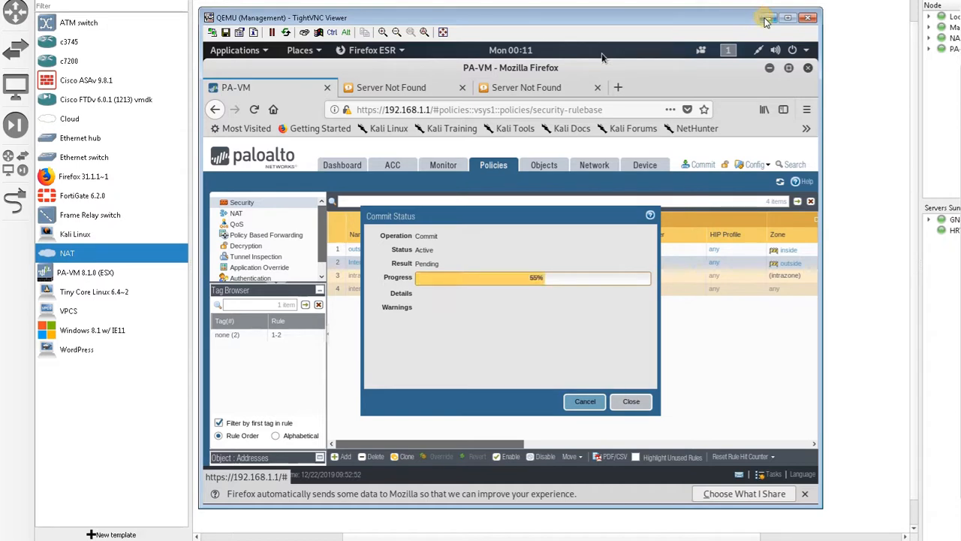
On the Local machine, launch Firefox and load google.com to test whether the URL filter blocks it.
click(767, 18)
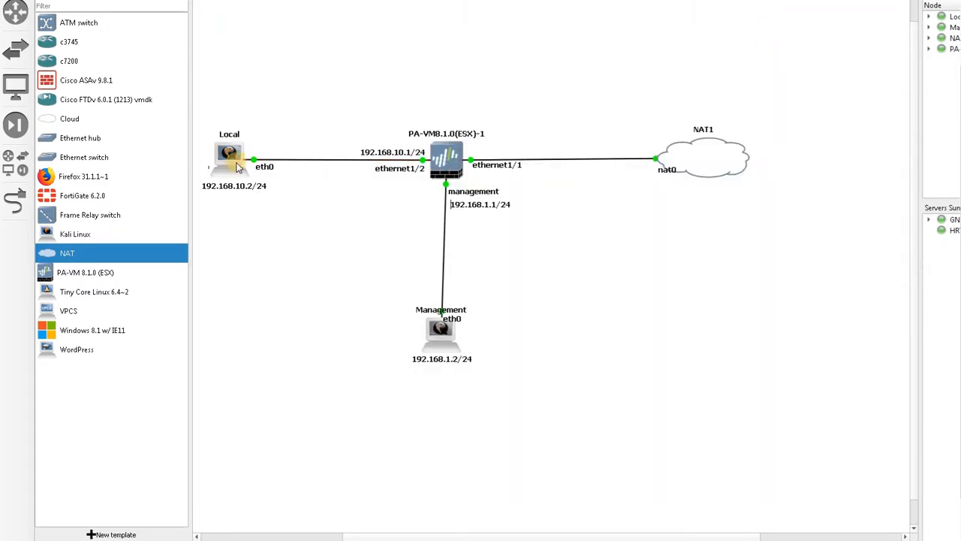
double_click(229, 165)
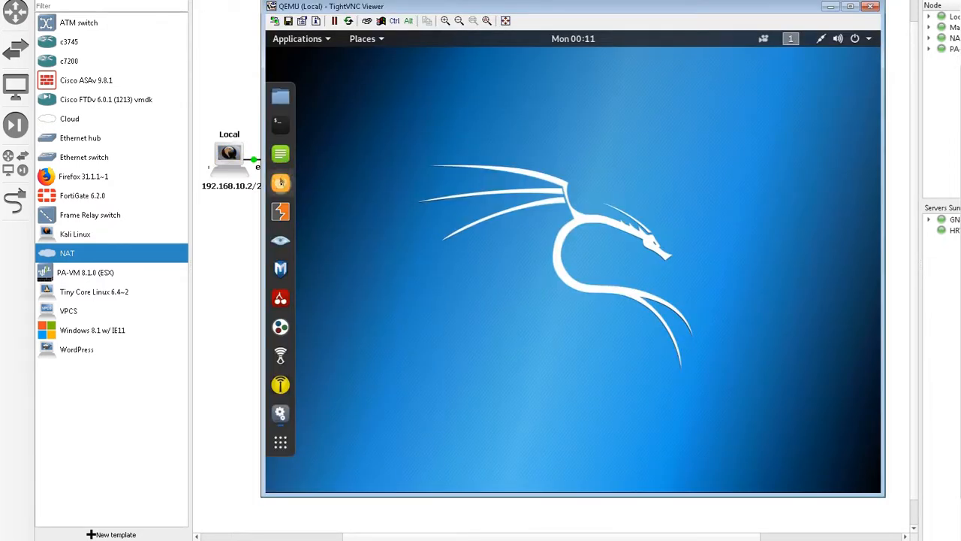
click(280, 182)
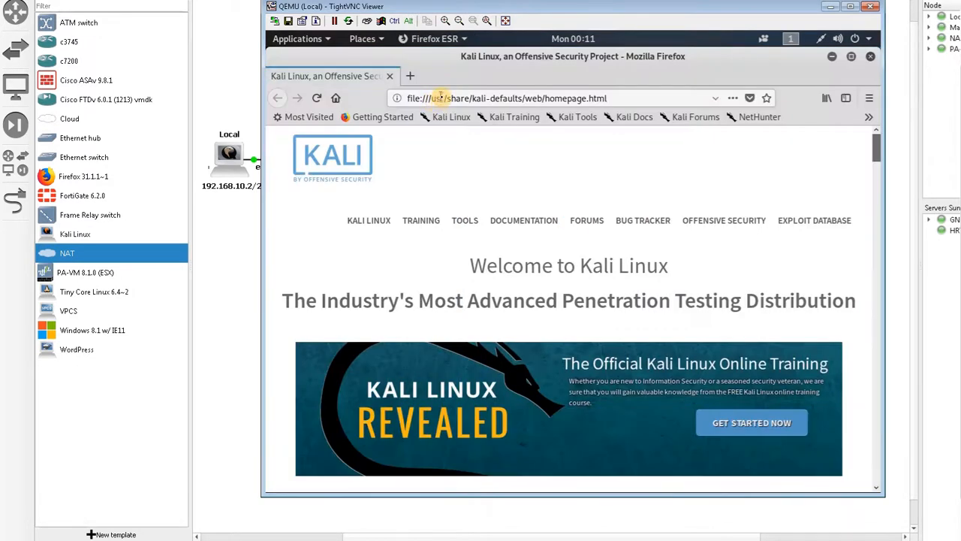
click(439, 99)
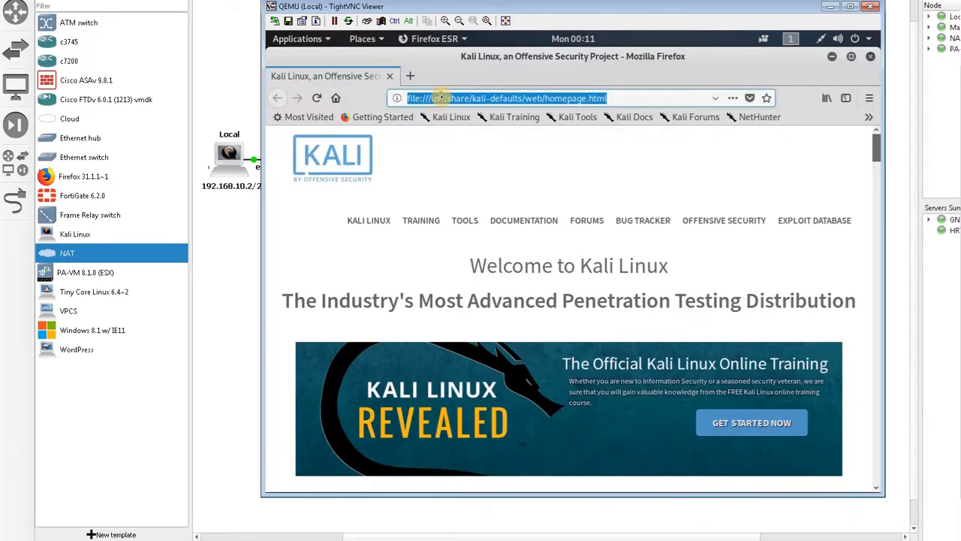
text(google.com)
key(Return)
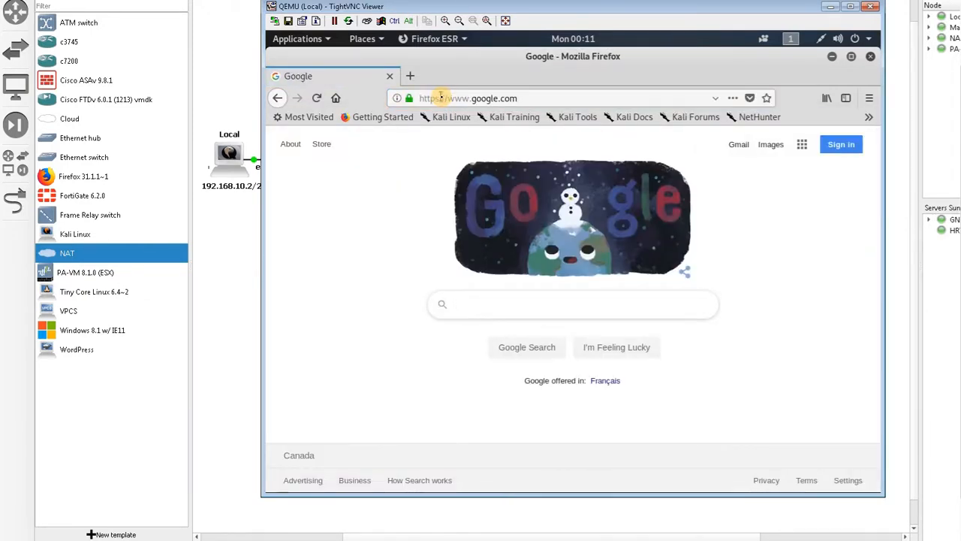
click(425, 98)
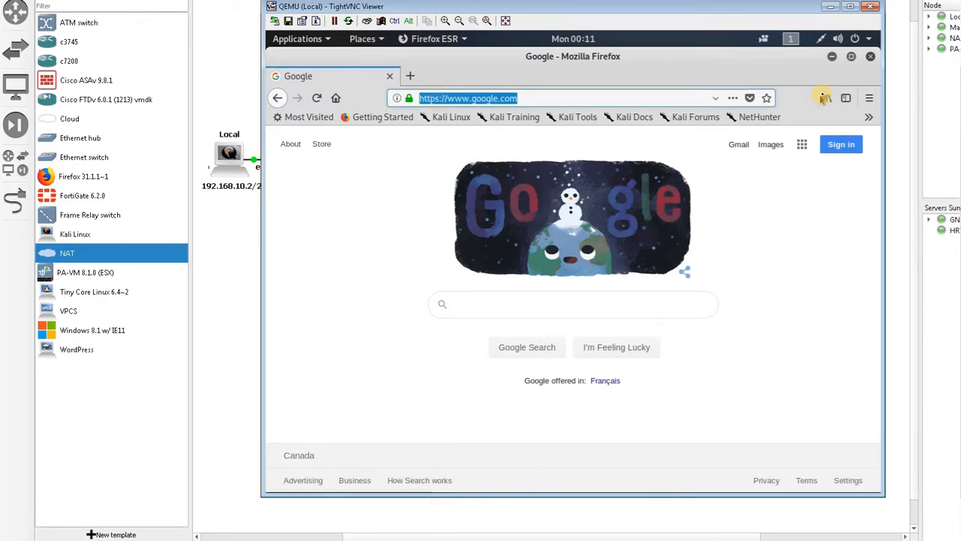
Return to the firewall web interface on the Management machine and dismiss the commit status.
click(831, 6)
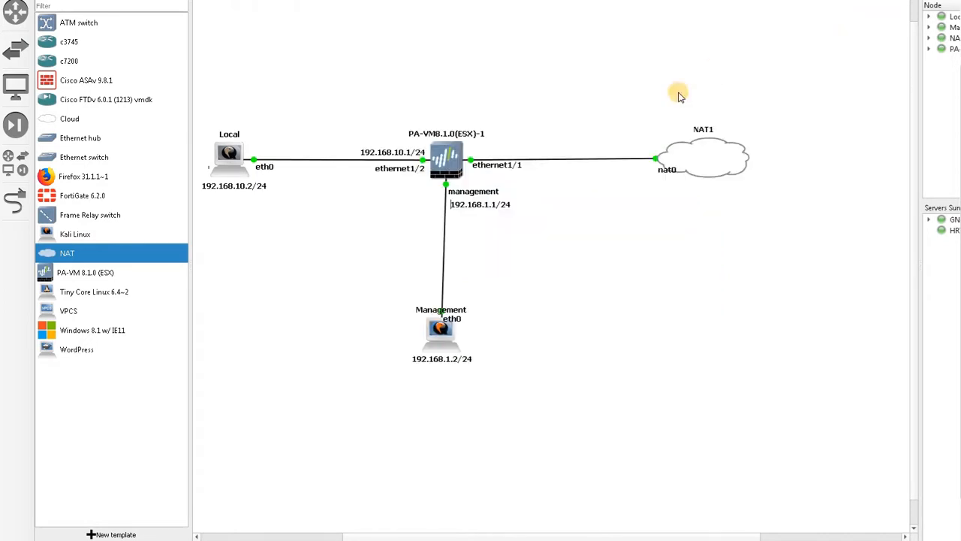
double_click(460, 331)
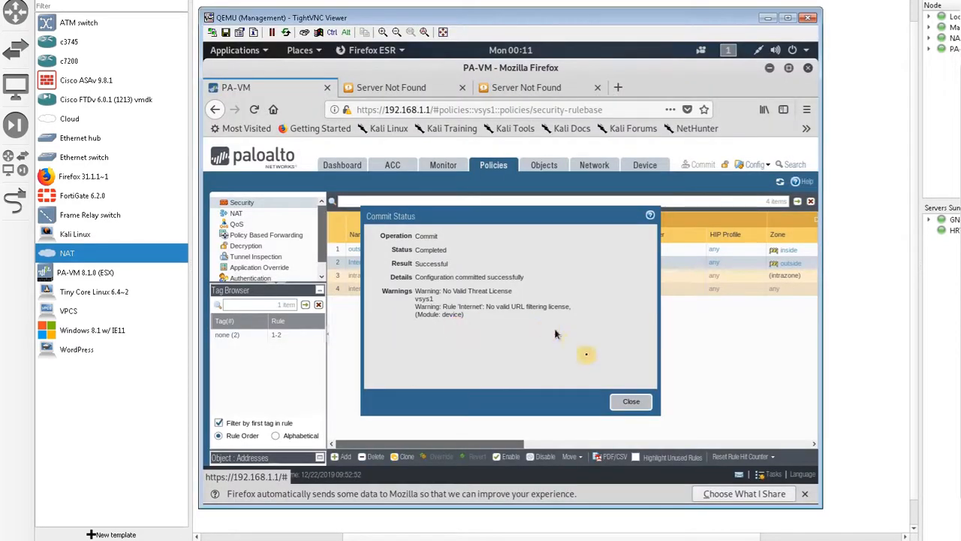
click(629, 402)
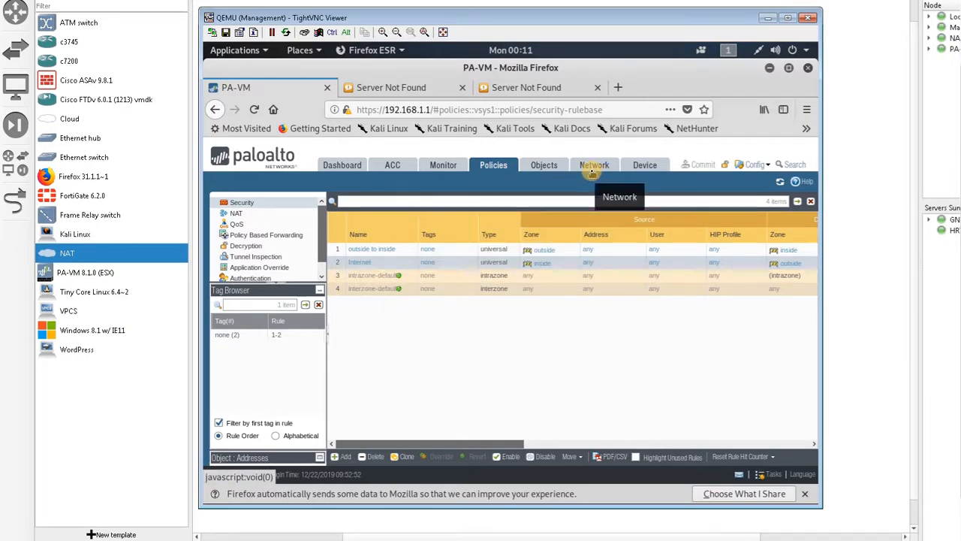
Replace the override block list entry of the BanGoogle URL filtering profile with talebi.ca, save it, and commit all changes.
click(536, 166)
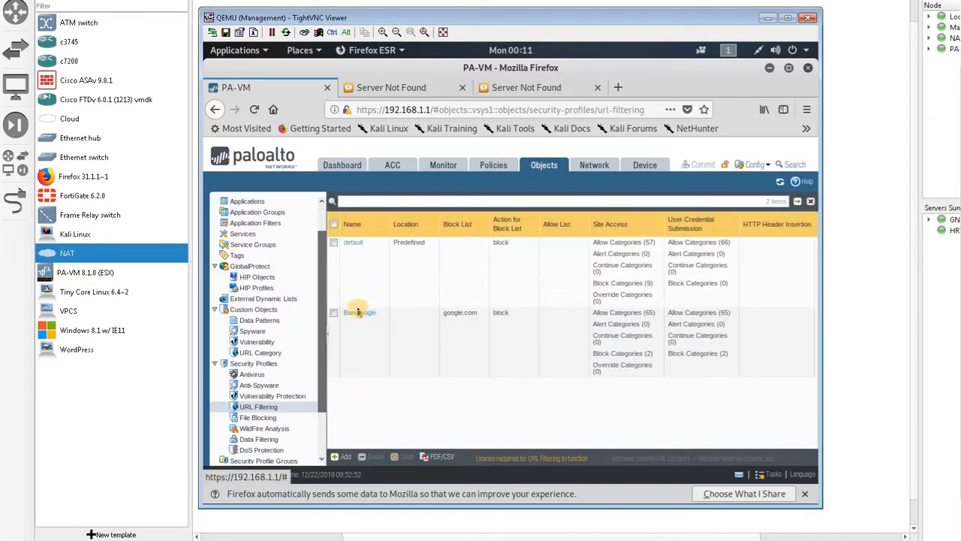
click(361, 313)
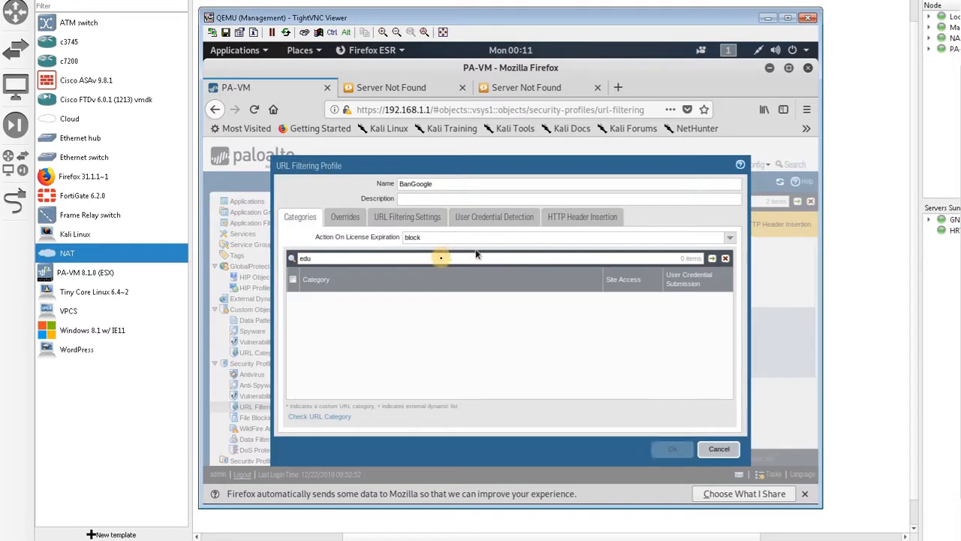
click(350, 219)
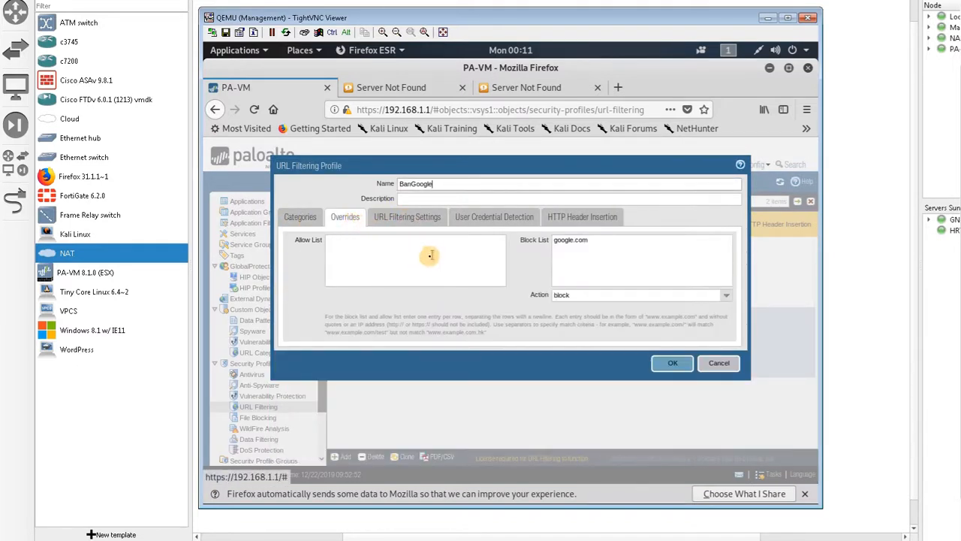
triple_click(595, 239)
text(talebi.ca)
click(668, 366)
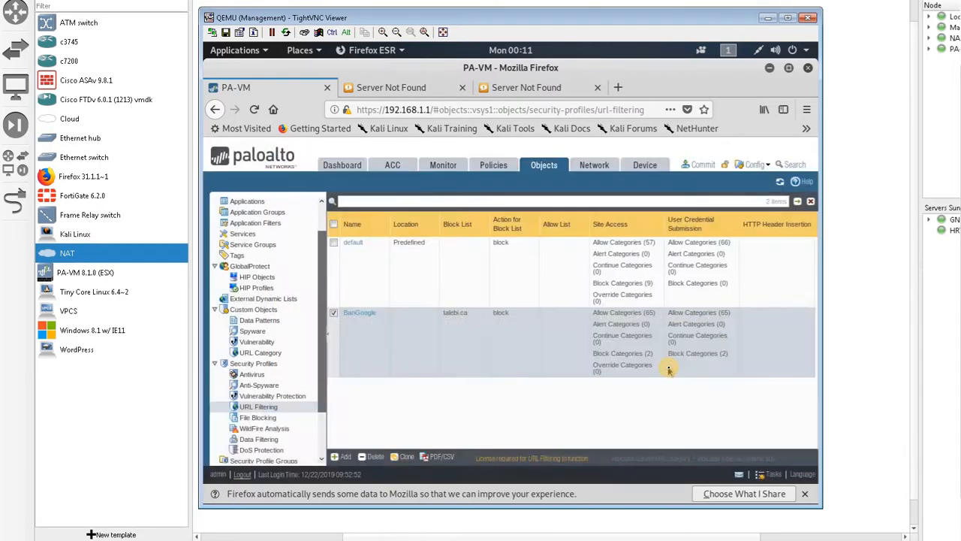
click(701, 166)
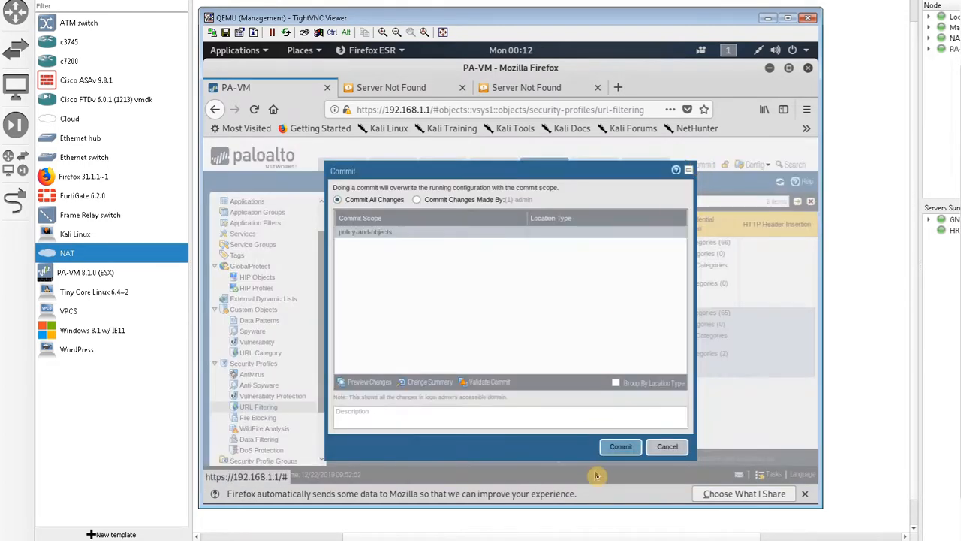
click(614, 453)
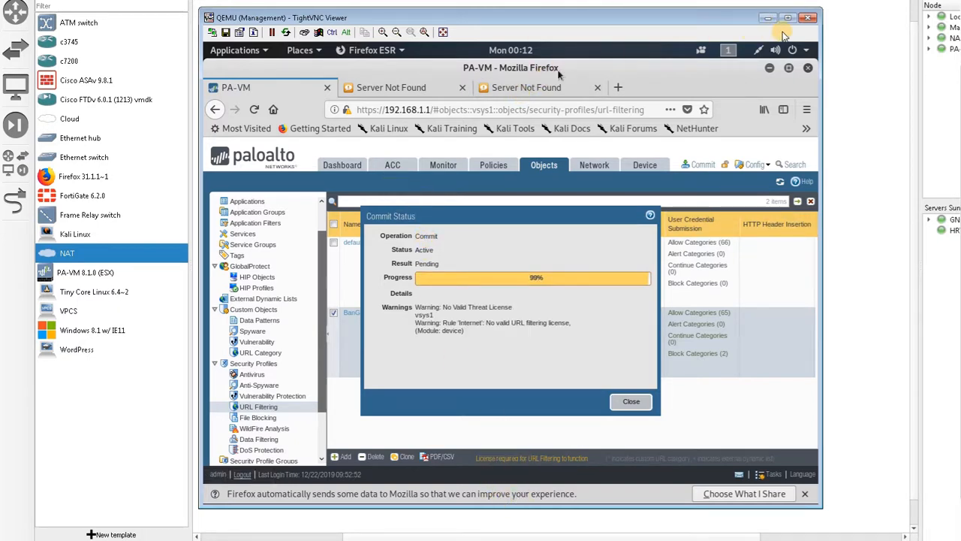
On the Local machine, browse to talebi.ca to test the block list and examine the page returned.
click(767, 19)
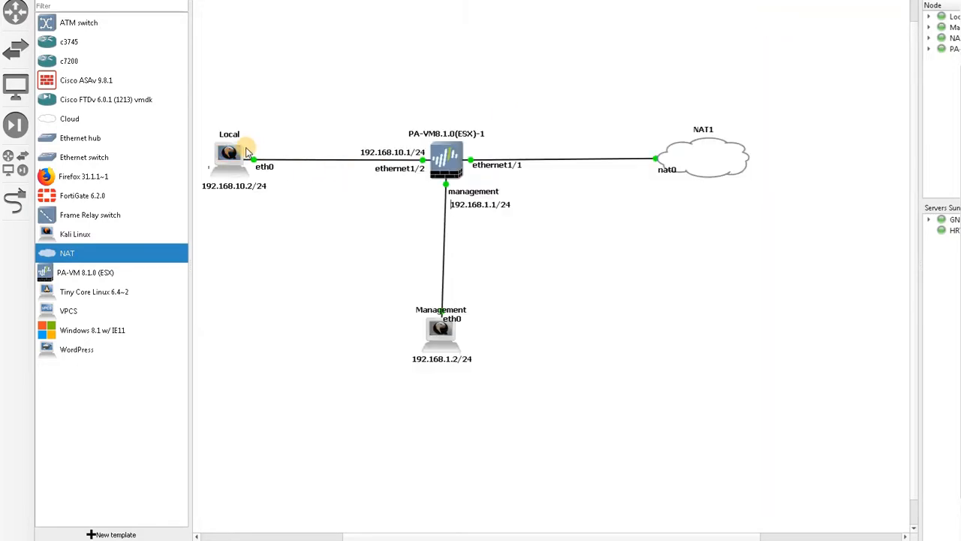
double_click(235, 152)
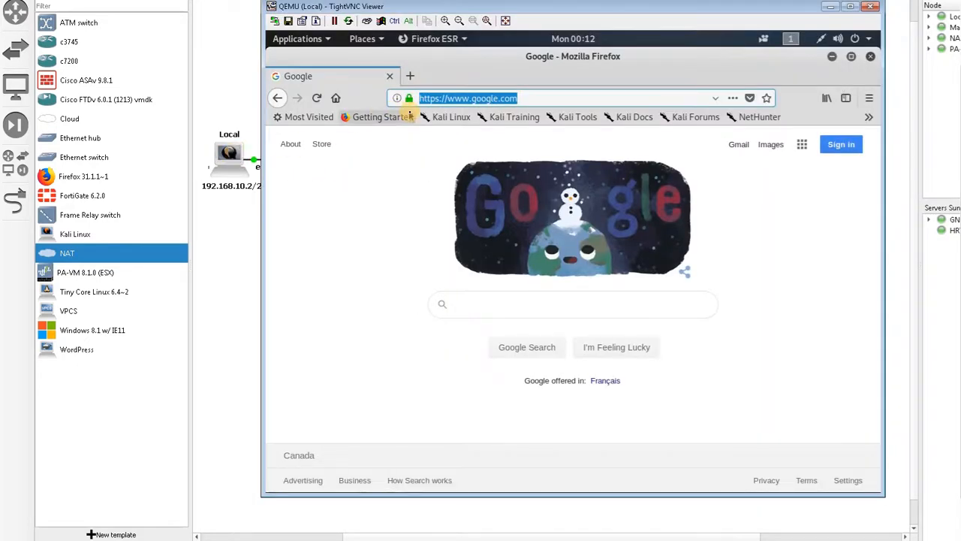
text(tla)
key(BackSpace)
key(BackSpace)
text(ae)
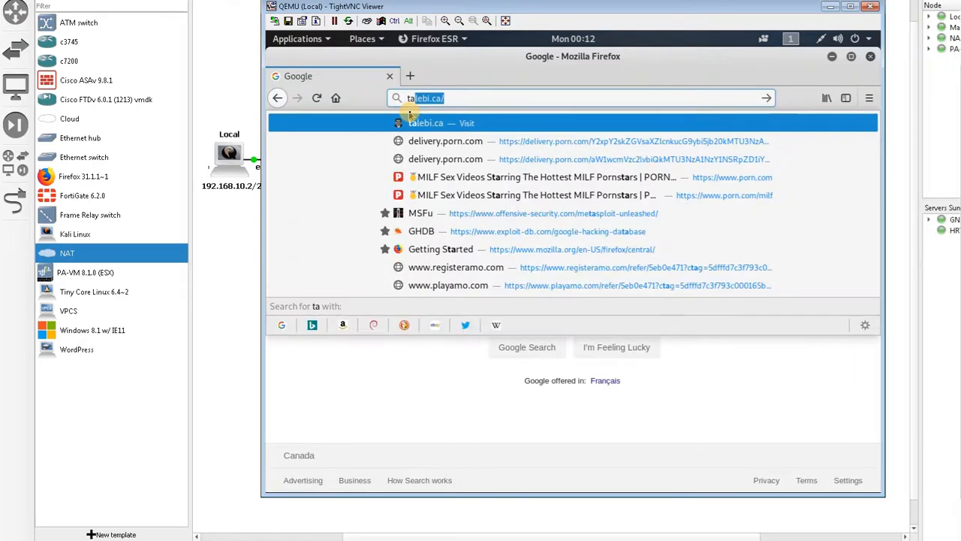
key(BackSpace)
key(BackSpace)
text(ale)
key(Return)
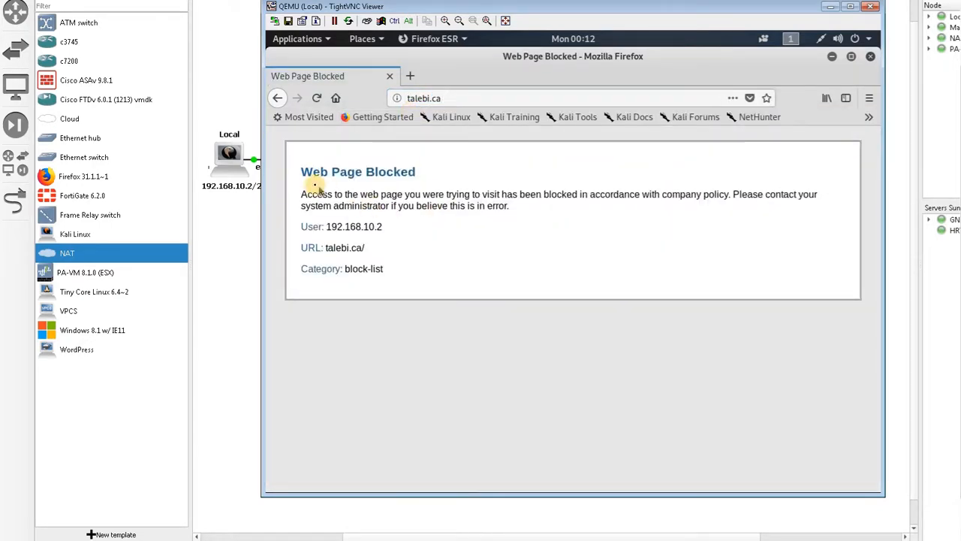
drag(299, 177, 413, 283)
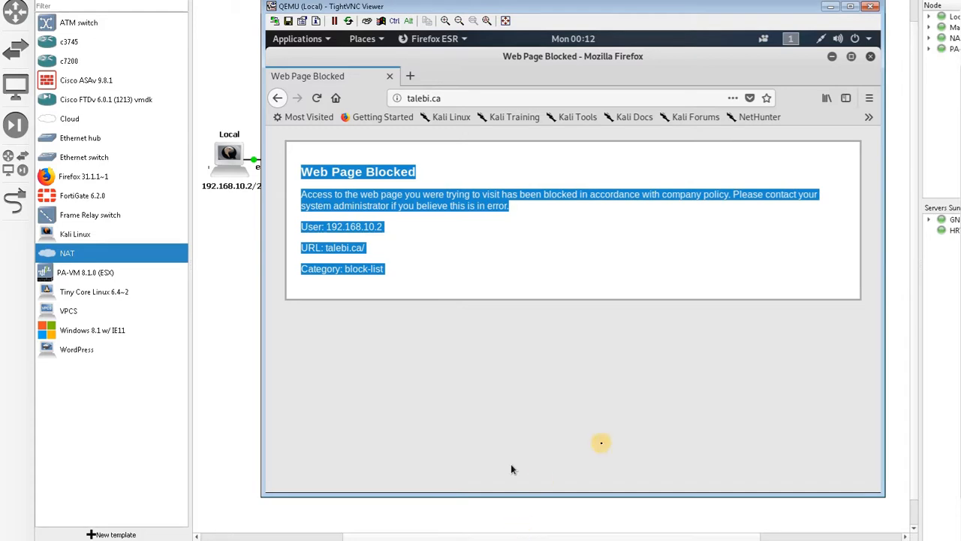
Back on the Management machine, dismiss the commit status and start a new custom URL category named SocialMedia.
click(830, 7)
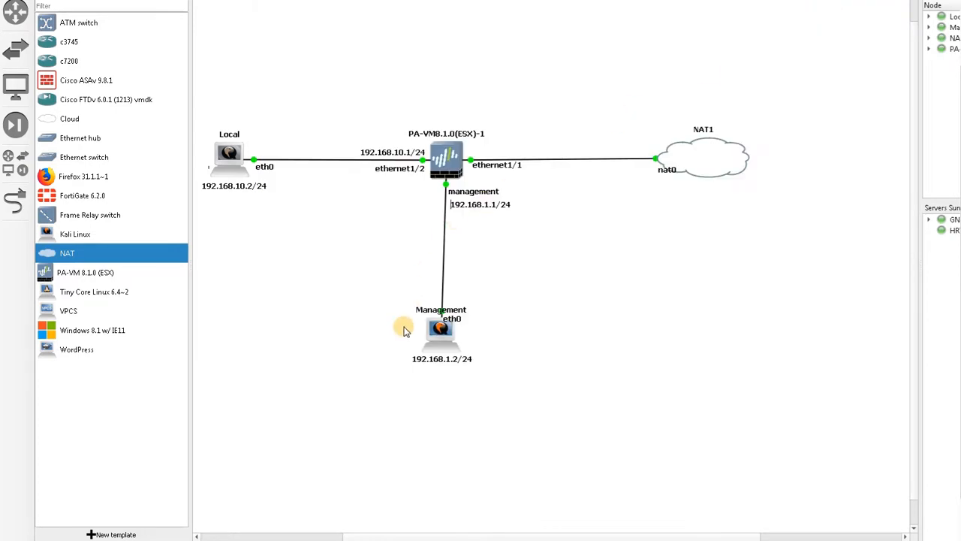
double_click(442, 349)
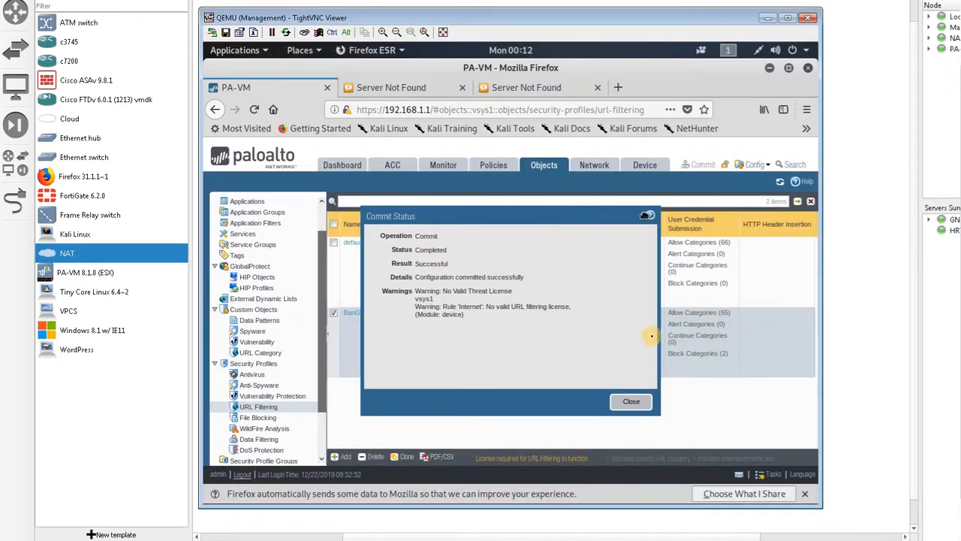
click(630, 402)
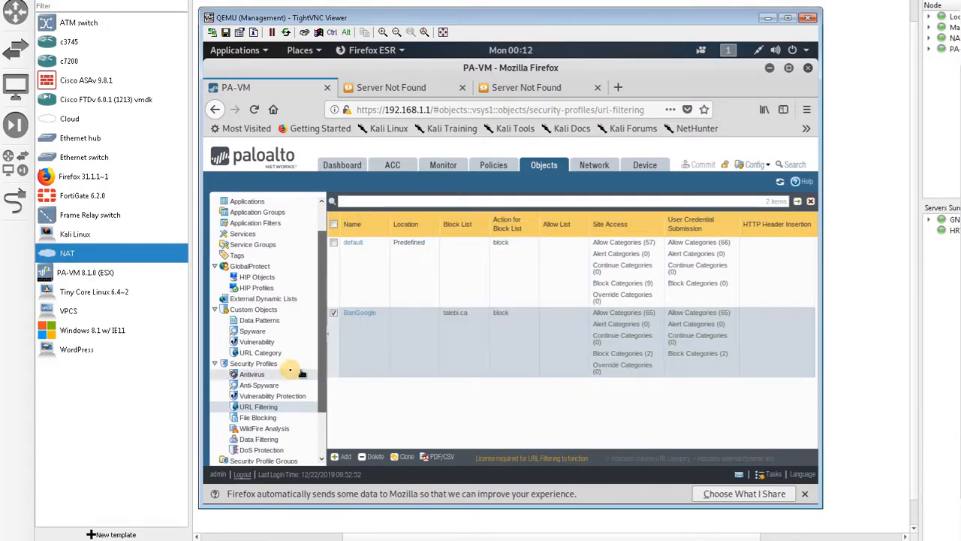
click(261, 353)
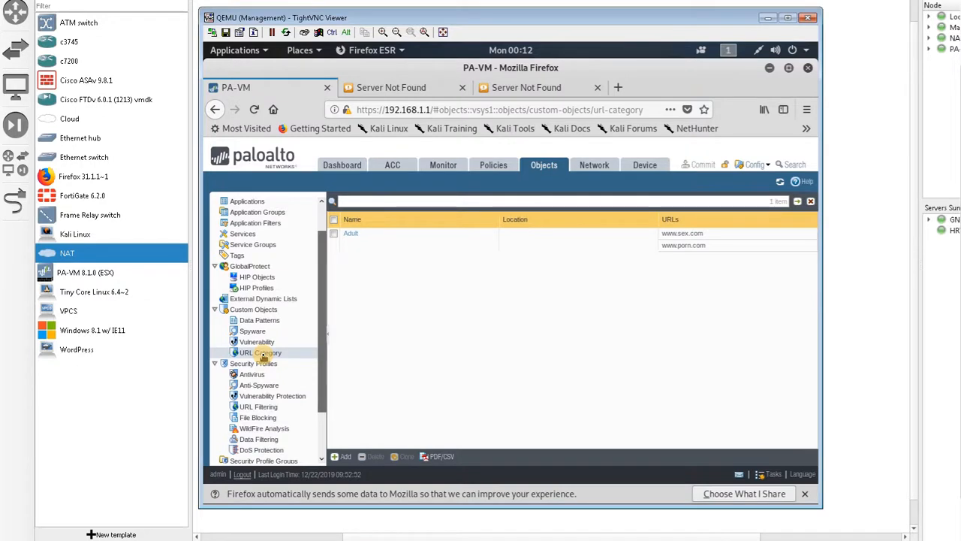
click(340, 456)
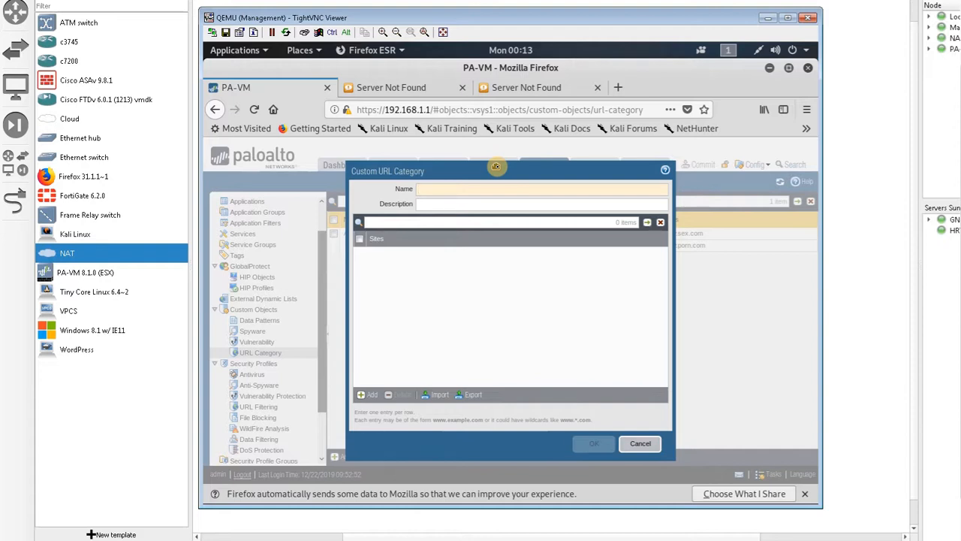
text(F)
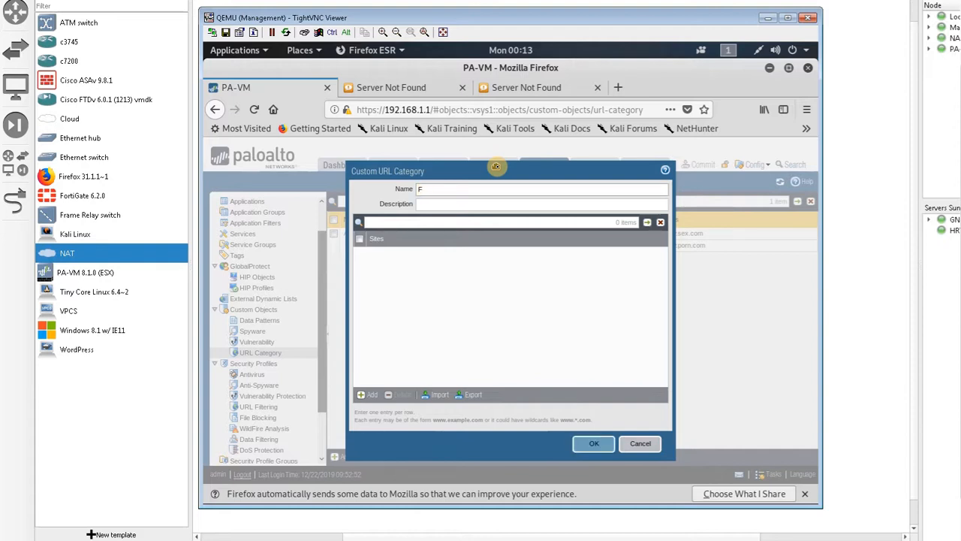
key(BackSpace)
text(SocialMedia)
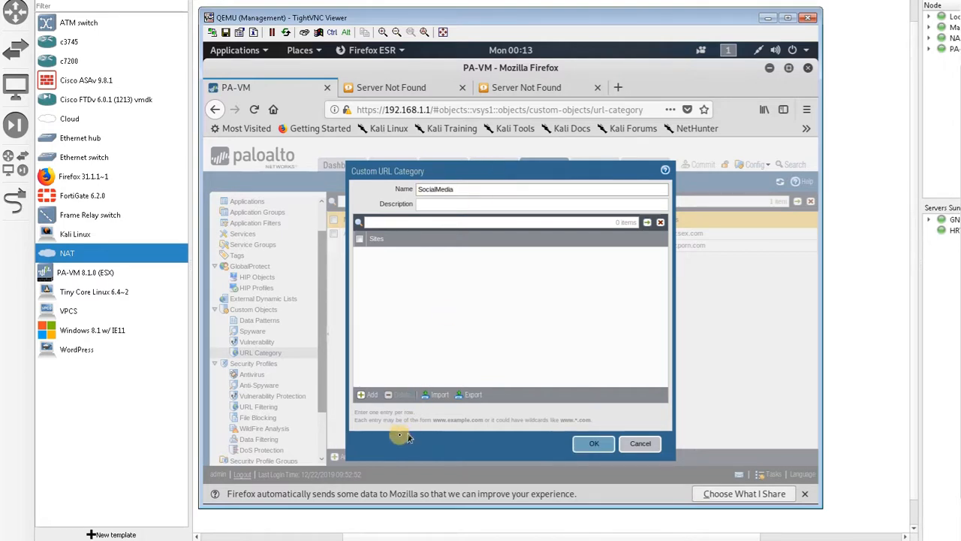
click(364, 395)
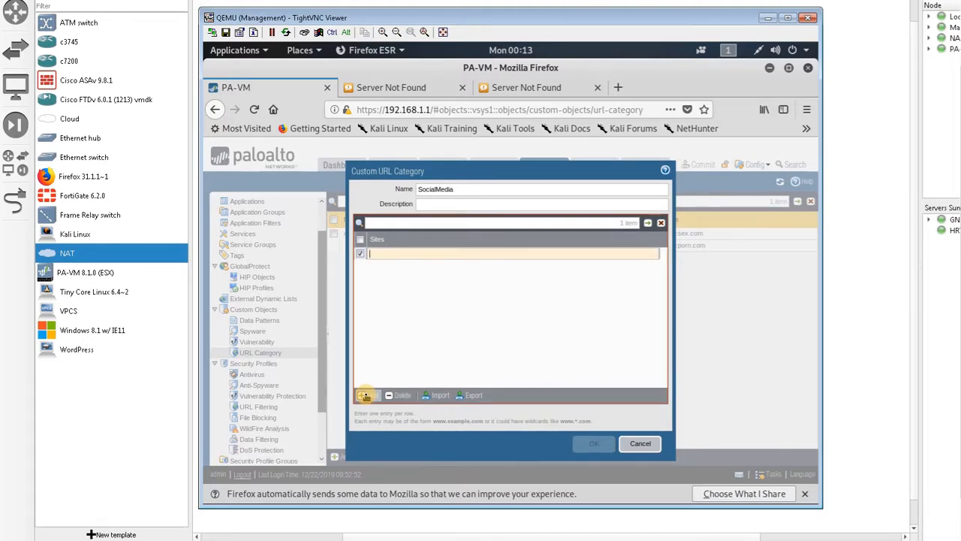
text(www.face)
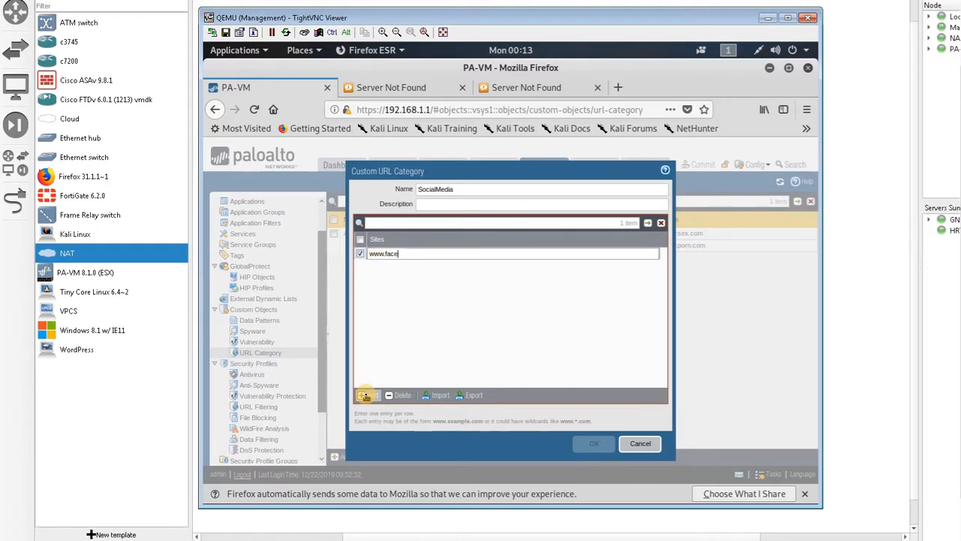
text(book.com)
click(365, 395)
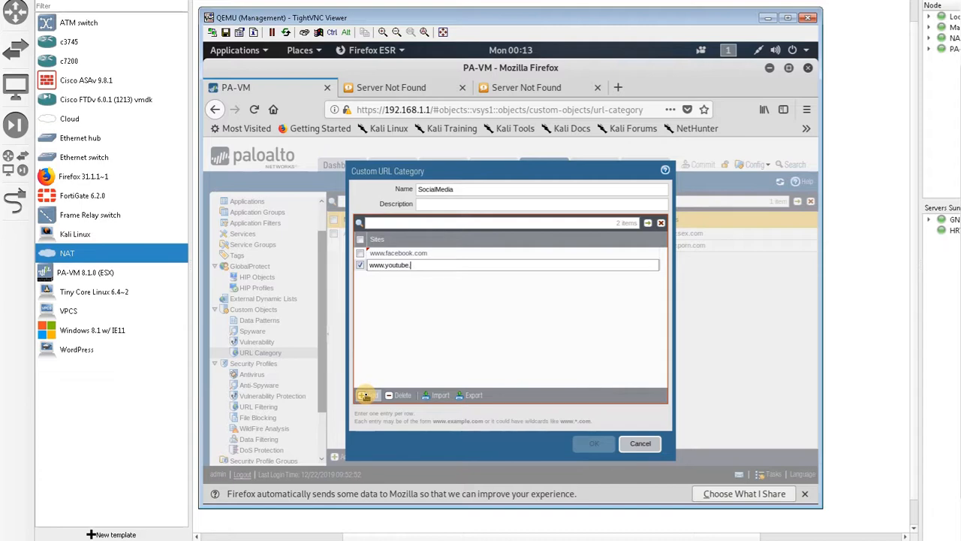
text(youtube.com)
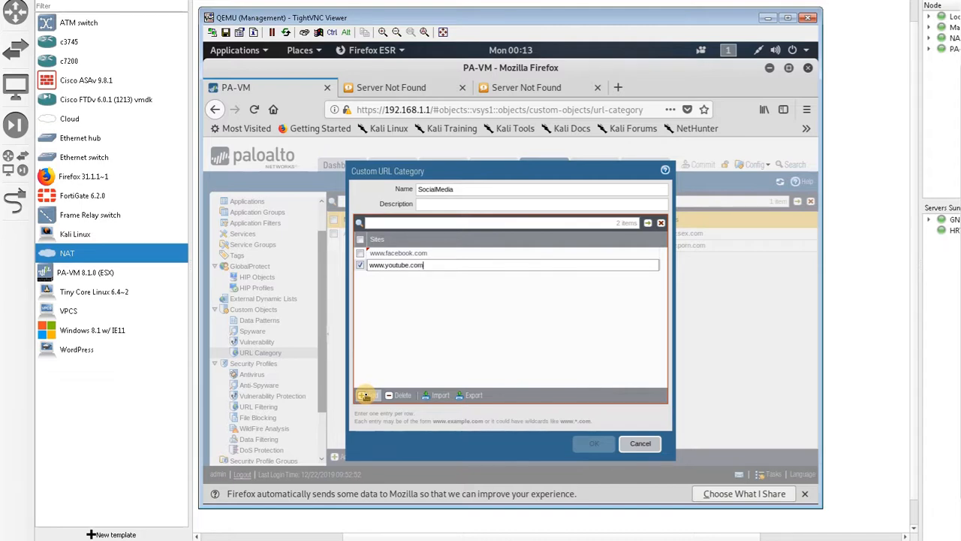
click(467, 333)
click(580, 443)
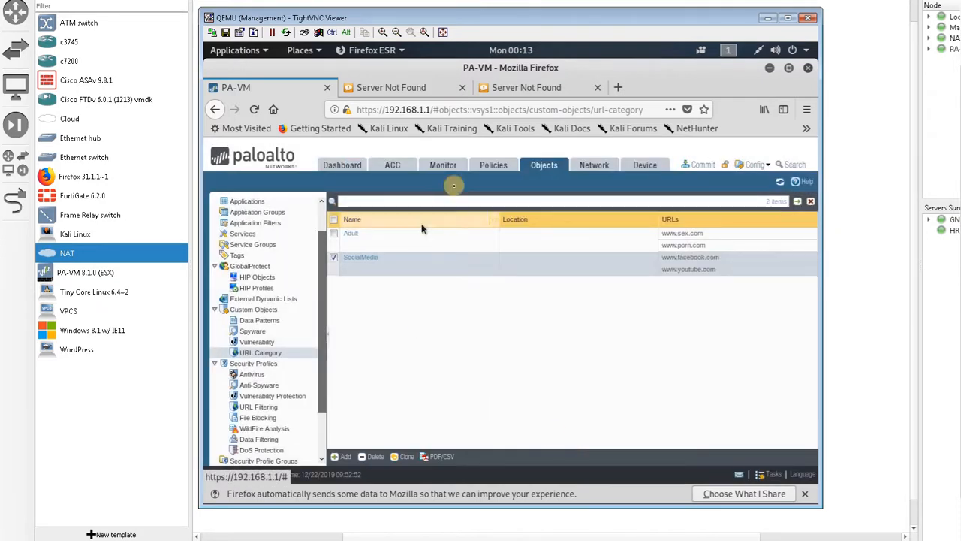
Clone the Internet security policy rule and place the copy at the top of the rule order.
click(485, 168)
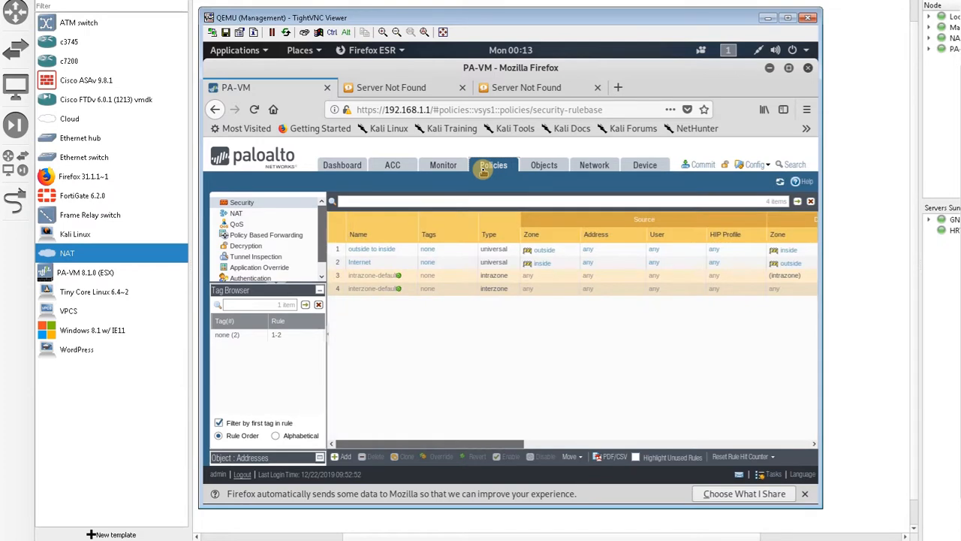
click(385, 264)
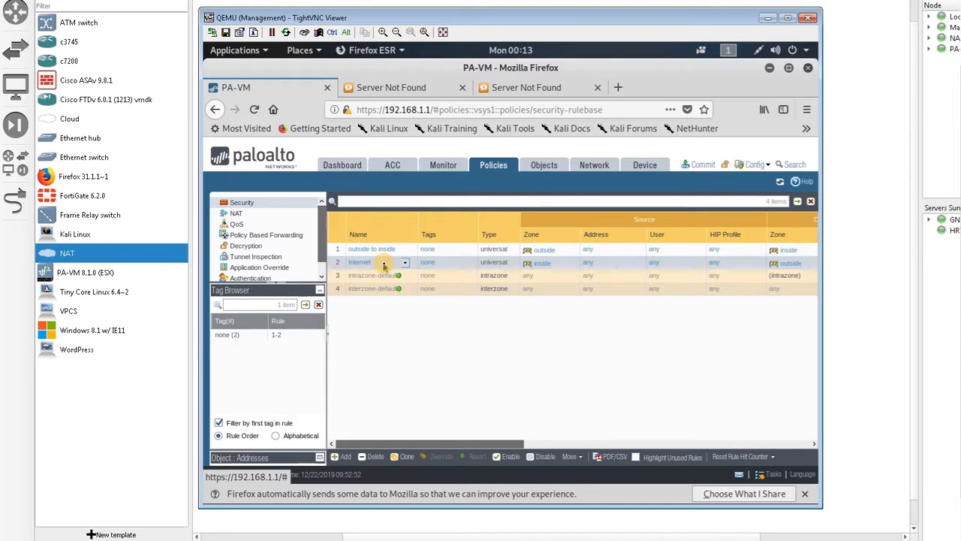
click(402, 456)
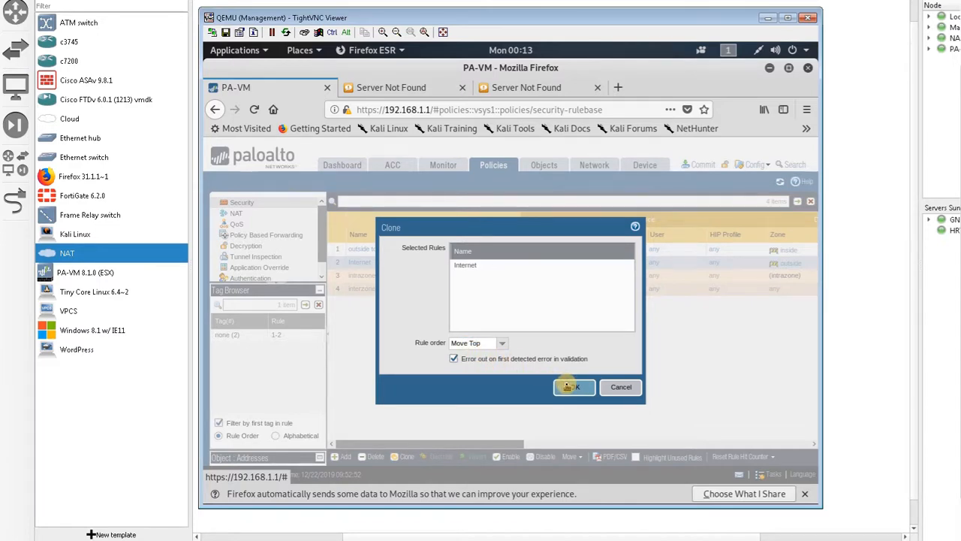
click(568, 387)
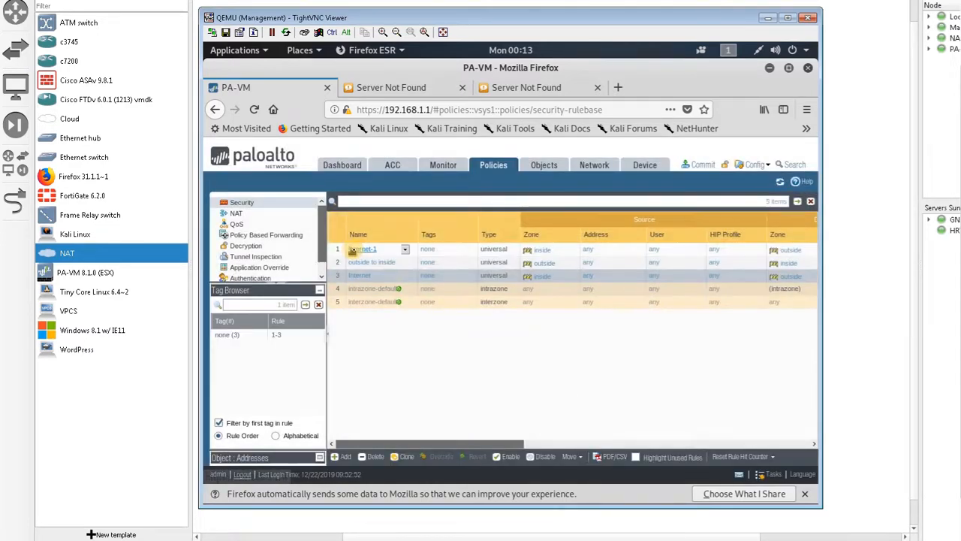
Rename the cloned Internet-1 security rule as BanSM.
click(361, 250)
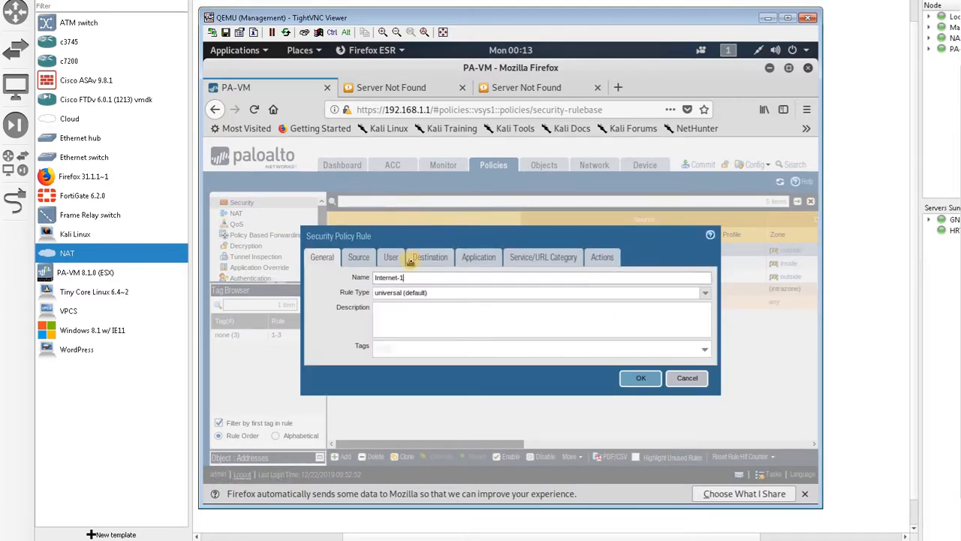
click(414, 276)
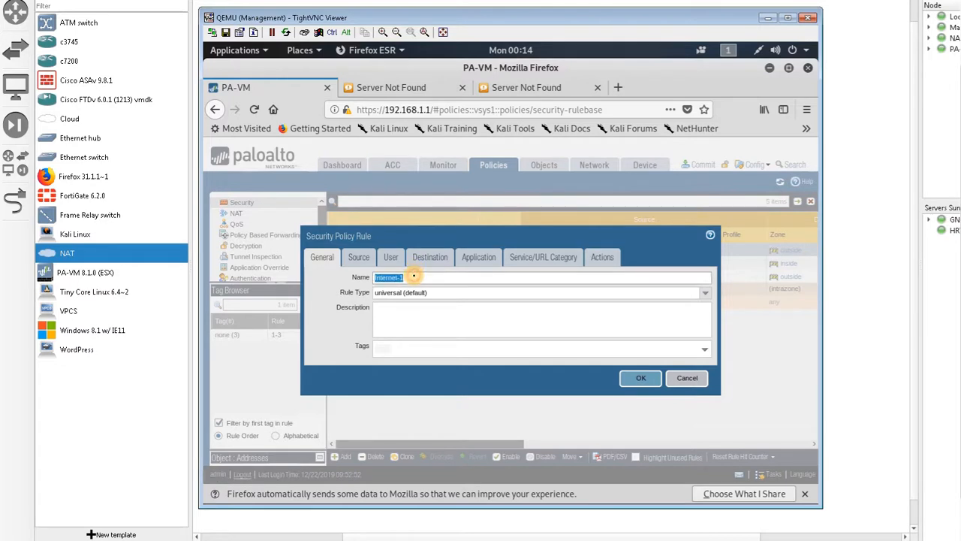
click(412, 277)
key(BackSpace)
key(BackSpace)
key(BackSpace)
key(BackSpace)
key(BackSpace)
key(BackSpace)
key(BackSpace)
key(BackSpace)
text(BAn)
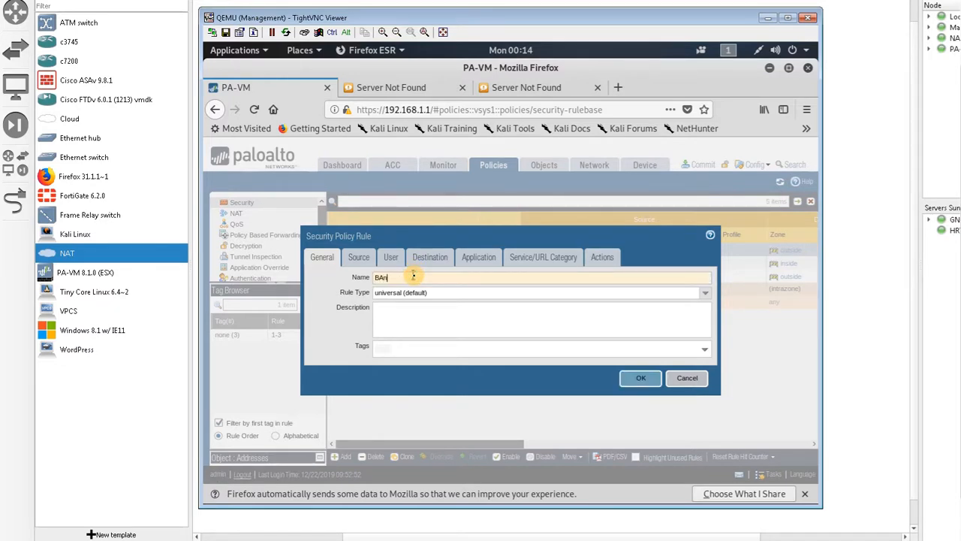
key(BackSpace)
key(BackSpace)
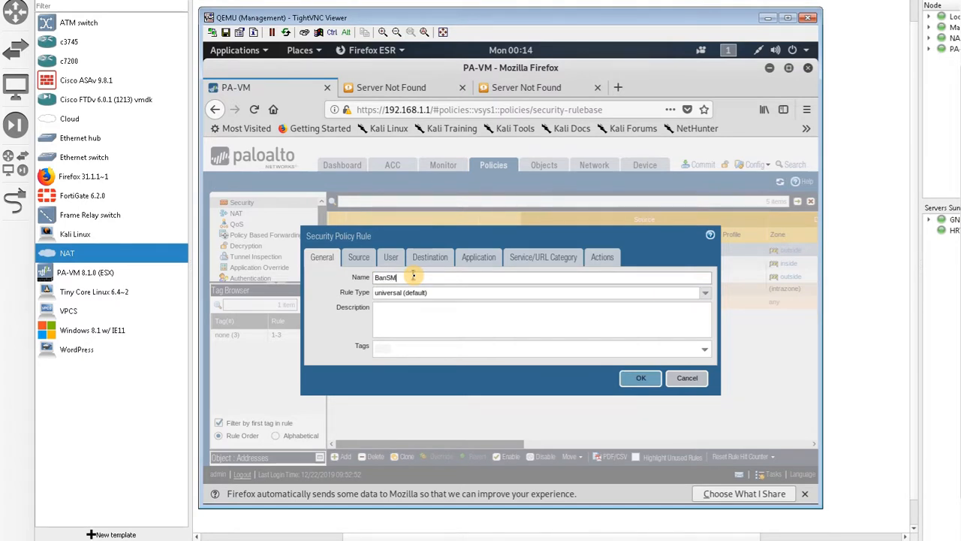
Add the SocialMedia URL category to the BanSM rule, set its action to Deny, and save it.
click(522, 258)
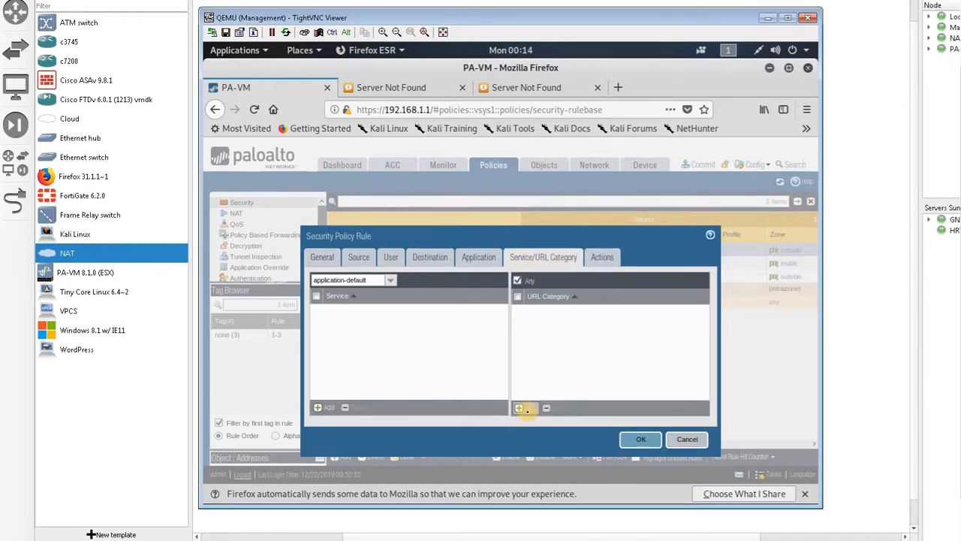
click(528, 409)
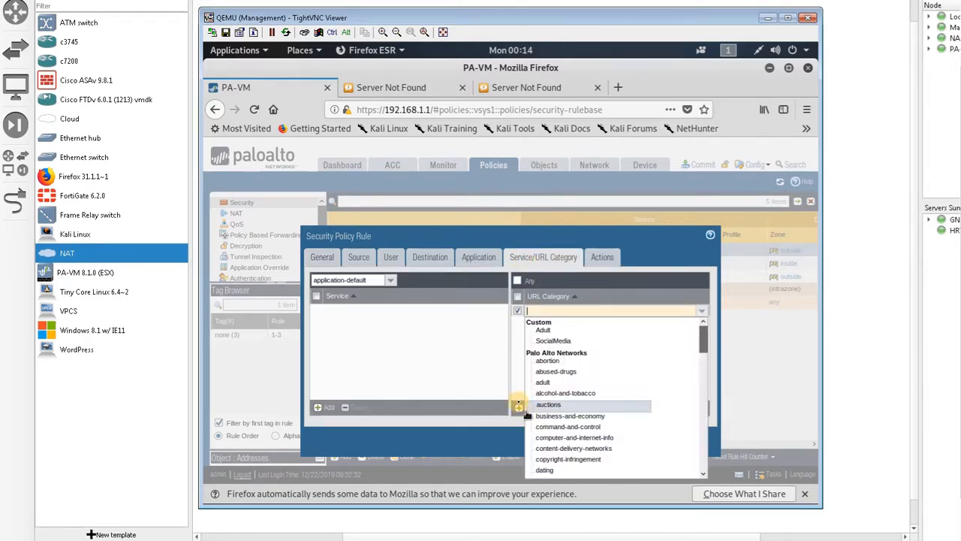
click(563, 342)
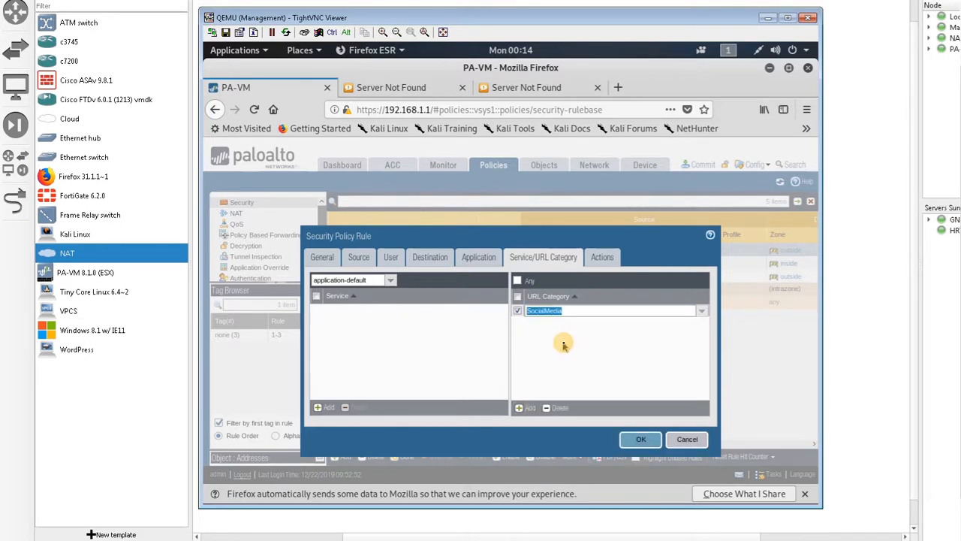
click(601, 259)
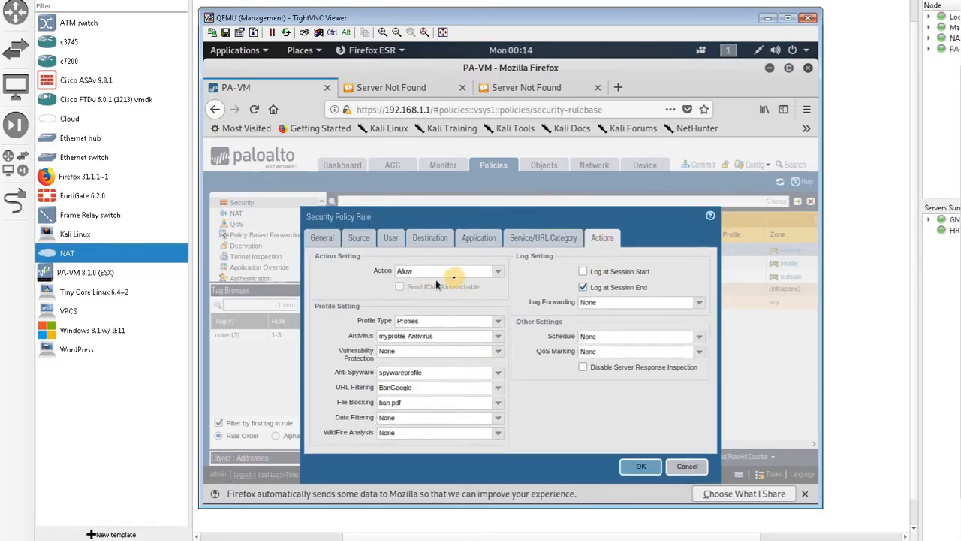
click(498, 271)
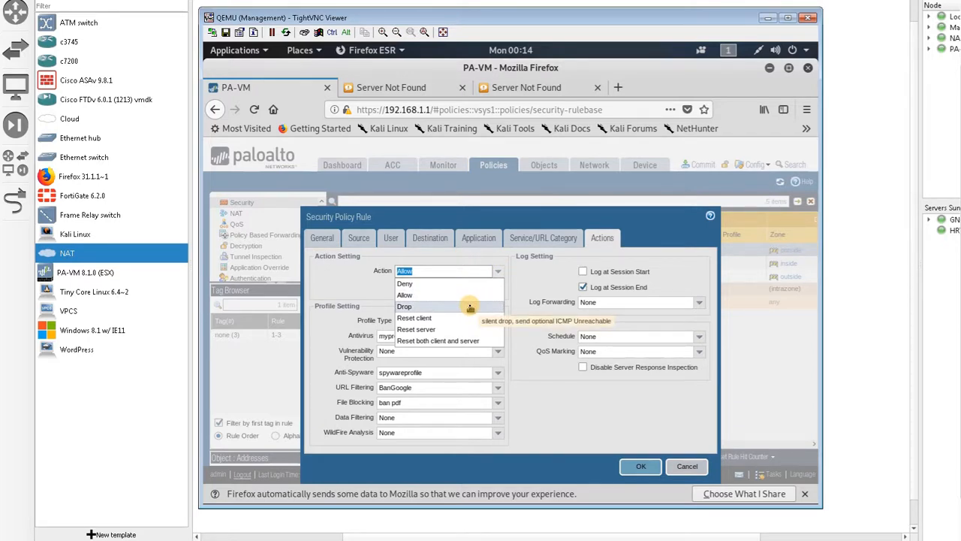
click(429, 286)
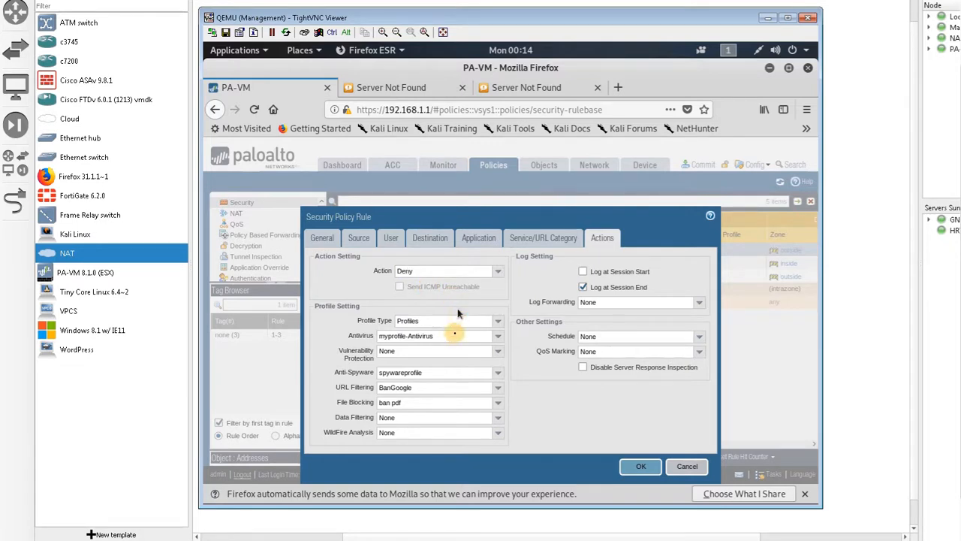
click(637, 467)
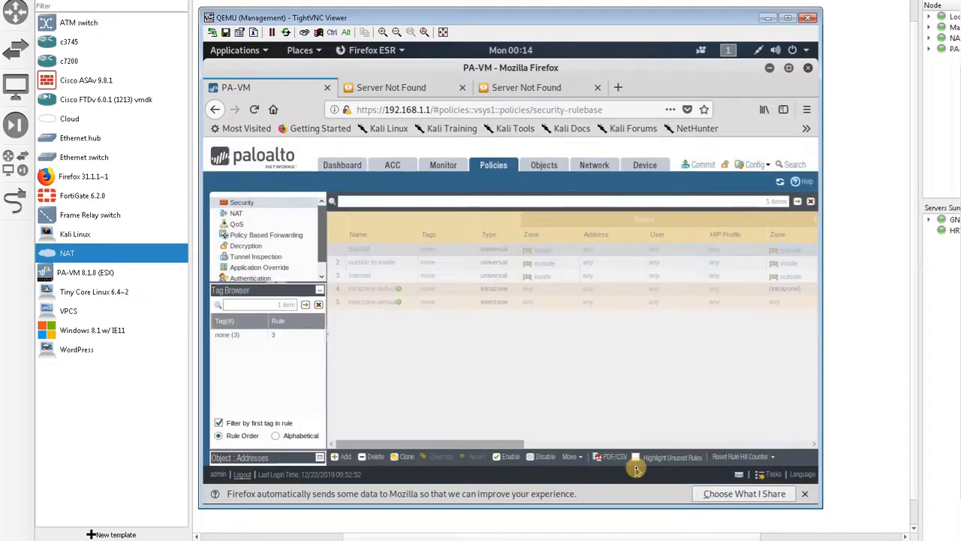
Commit all changes to the firewall and return to the GNS3 topology.
click(694, 164)
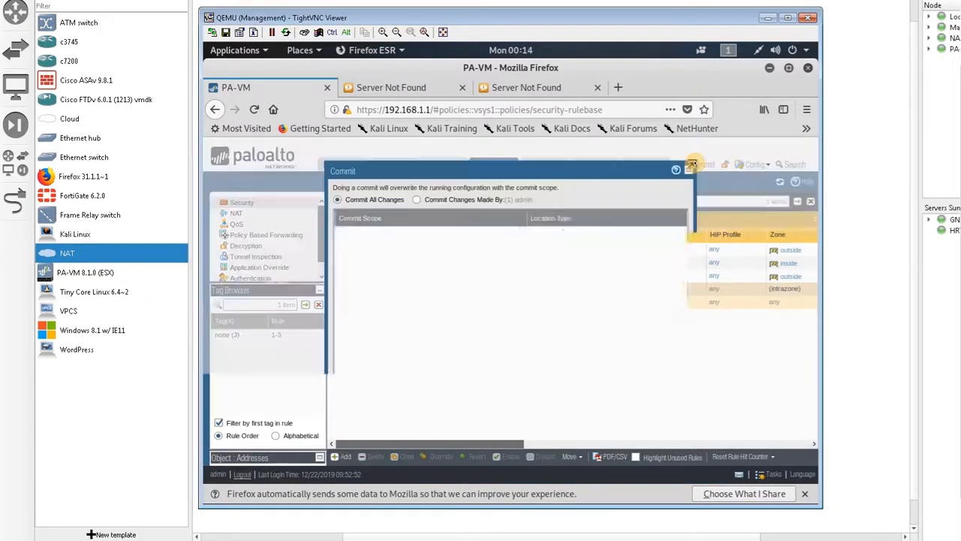
click(620, 446)
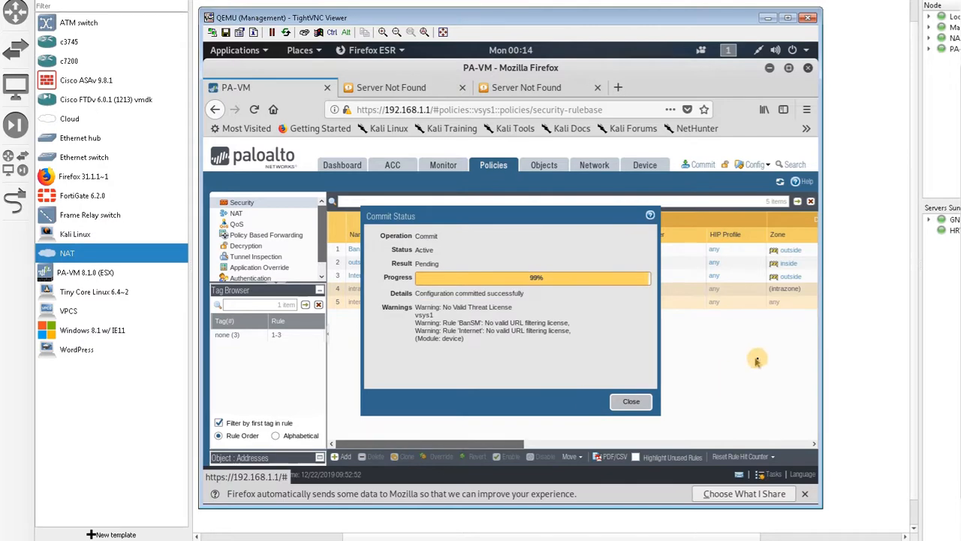
click(863, 351)
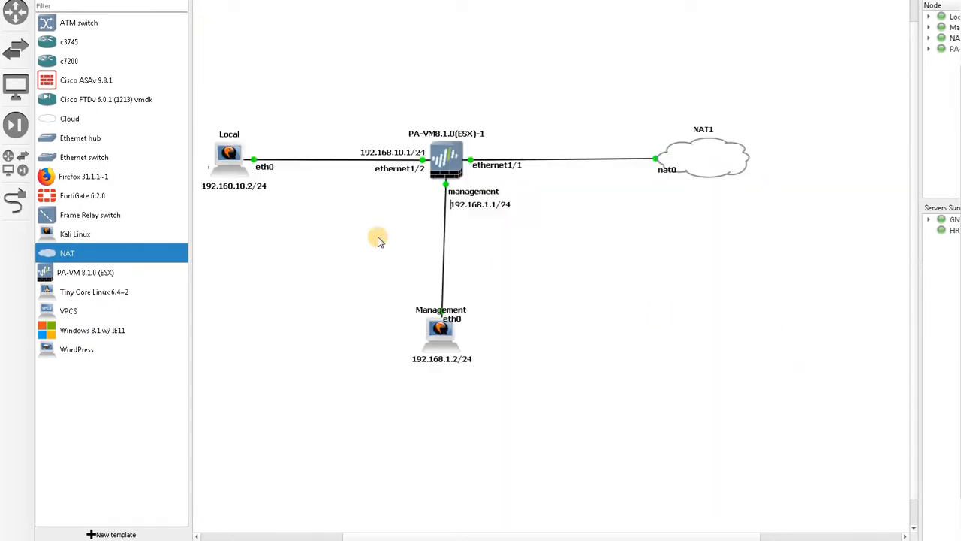
double_click(227, 163)
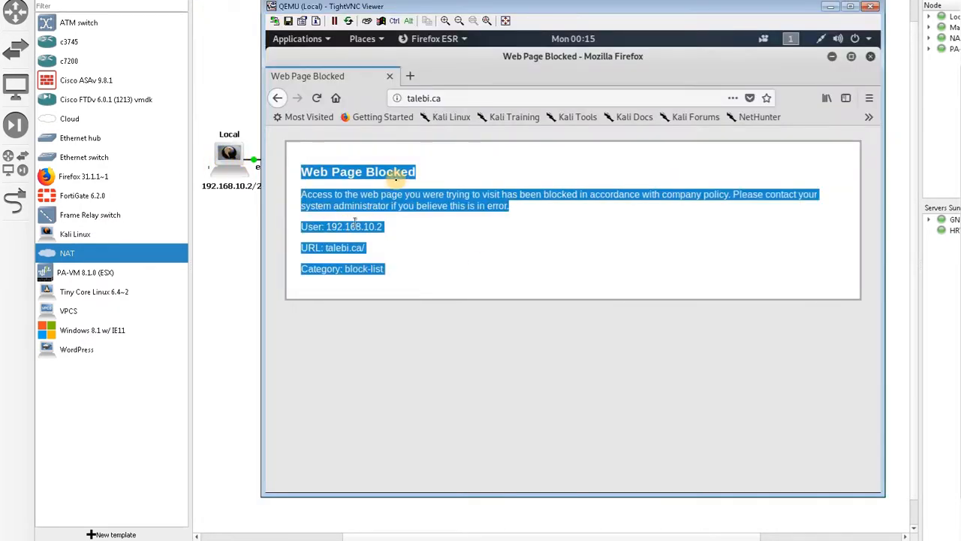
click(409, 76)
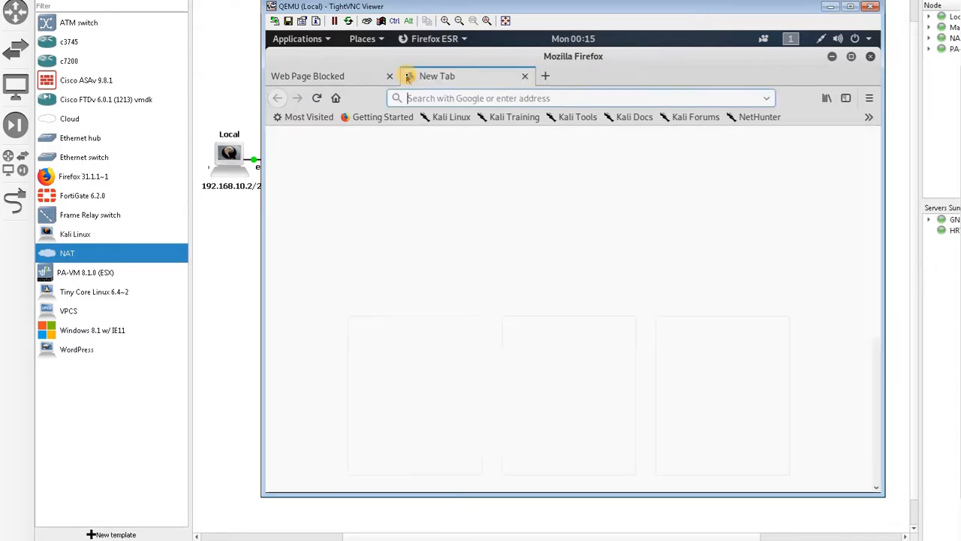
text(www)
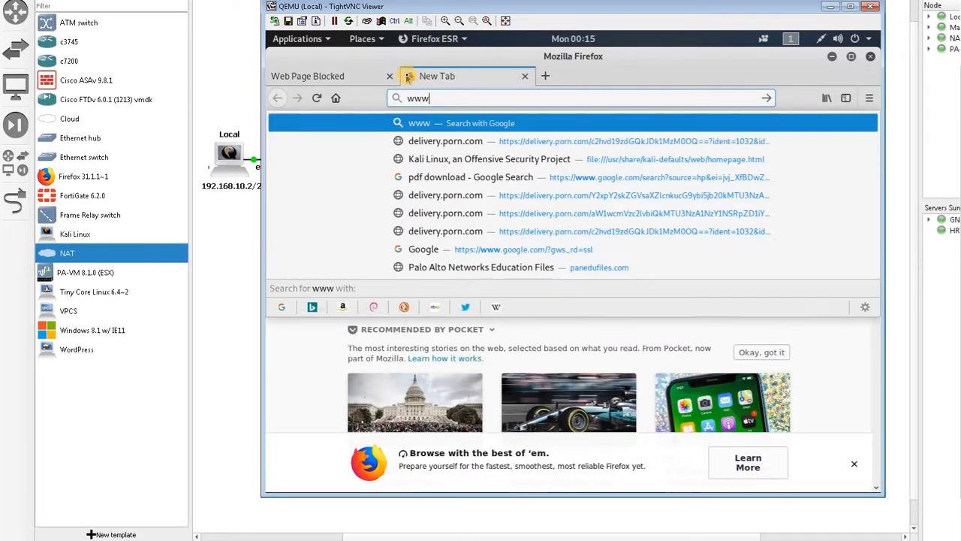
text(.facebo)
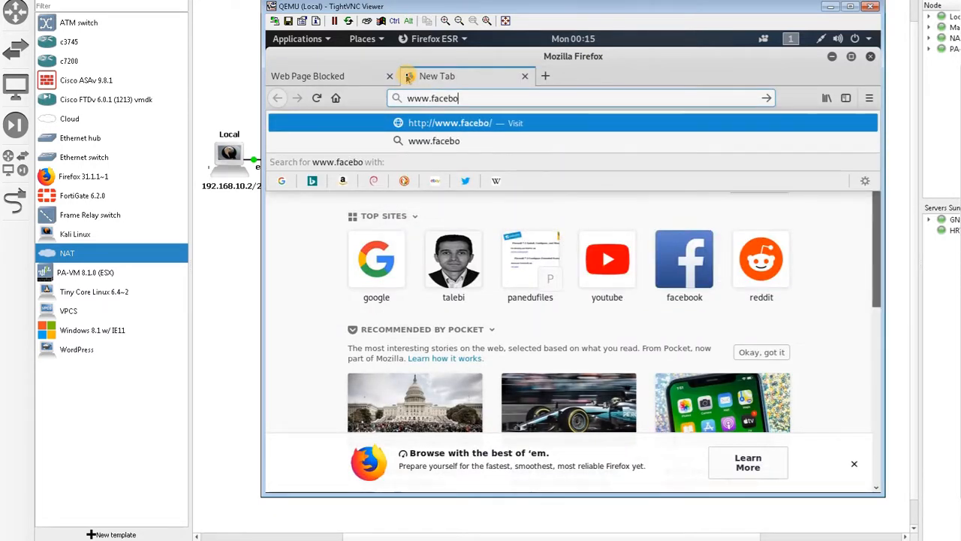
text(ok.com)
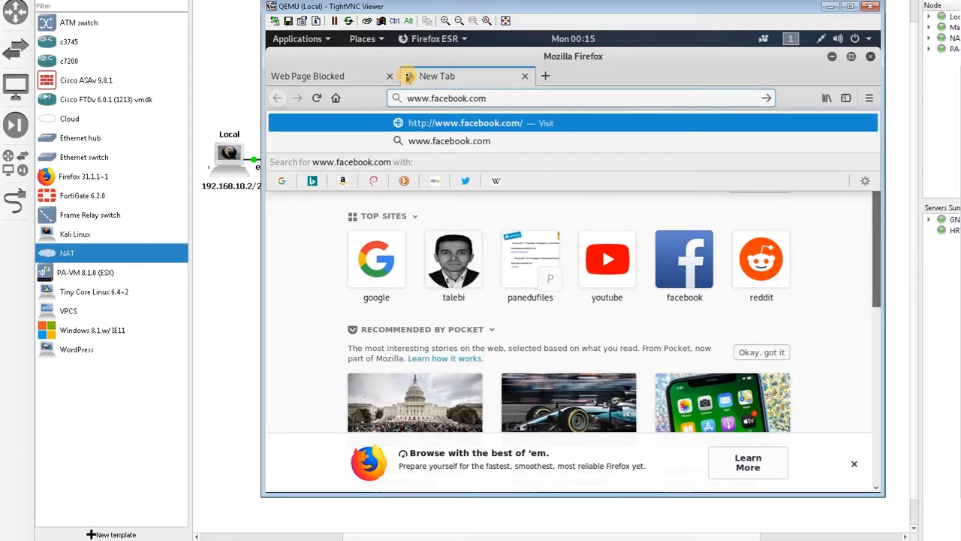
key(Return)
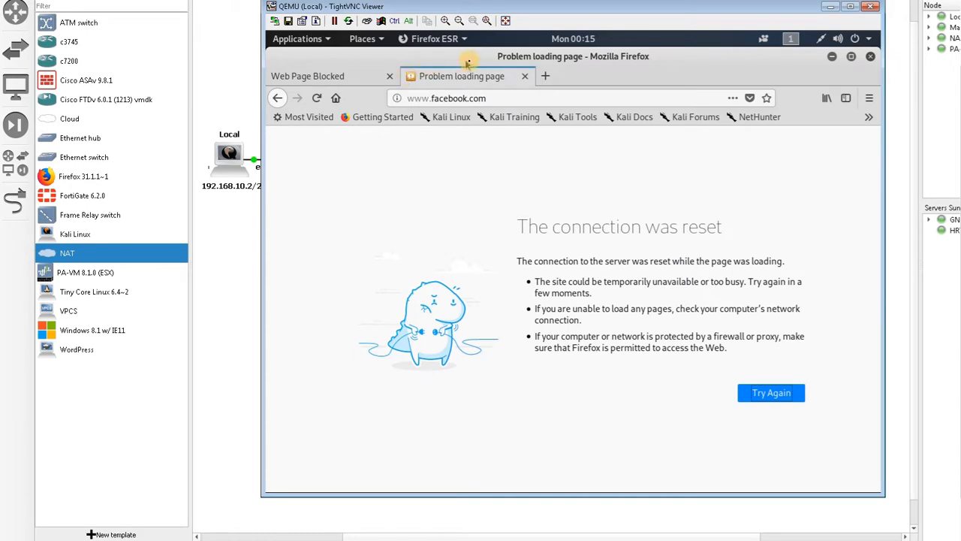
click(551, 76)
text(yo)
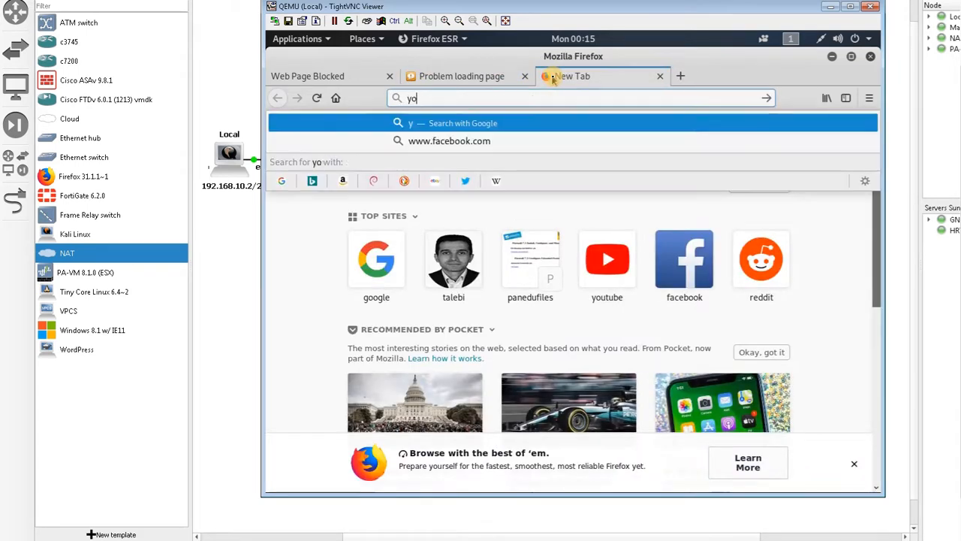
text(utube)
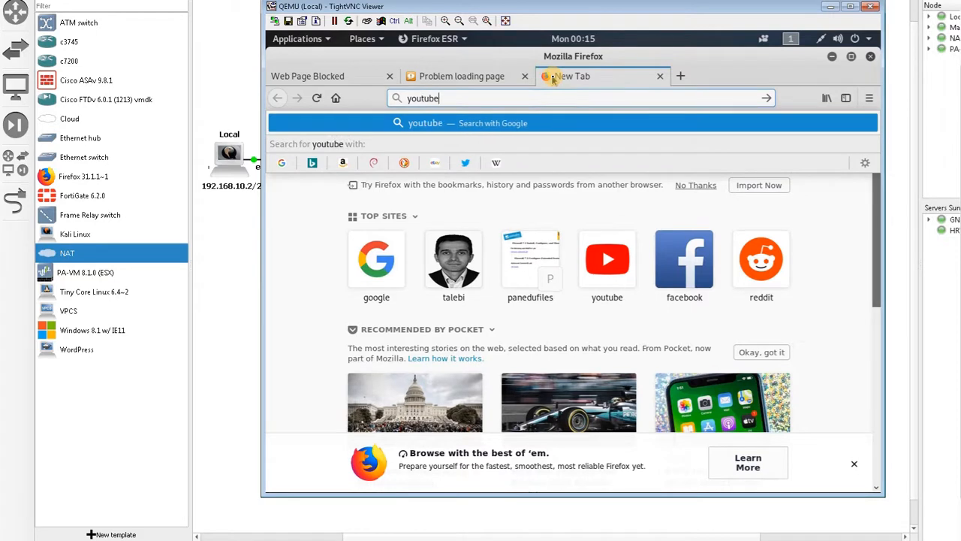
key(Return)
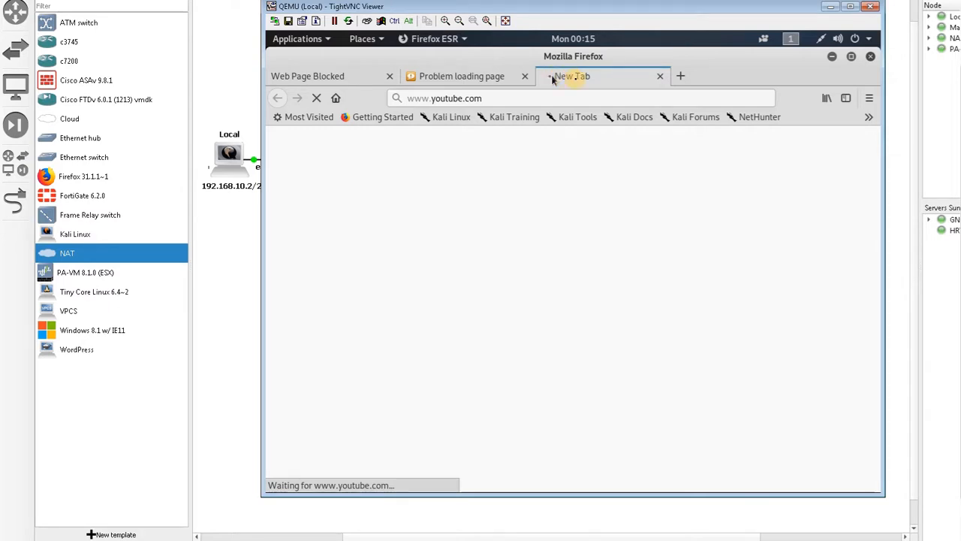
click(678, 76)
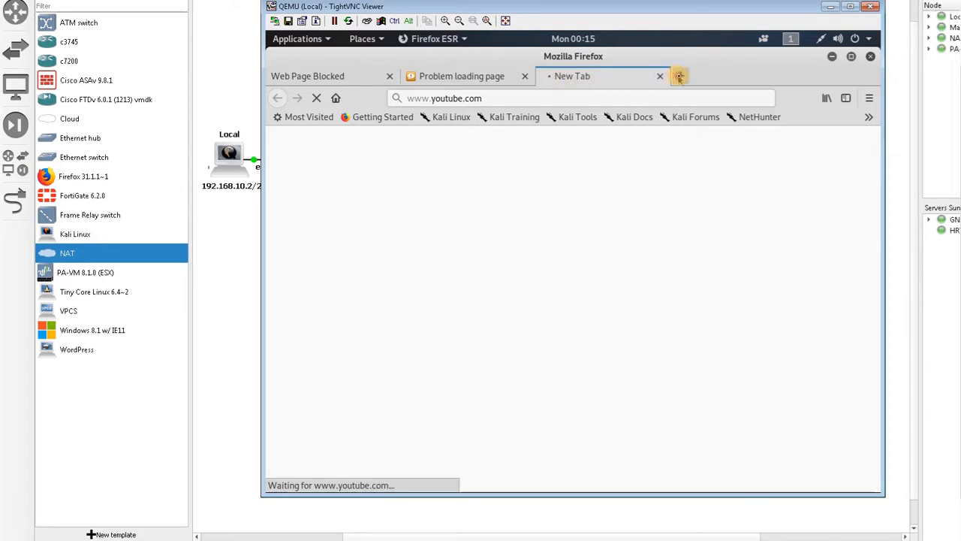
text(twitter)
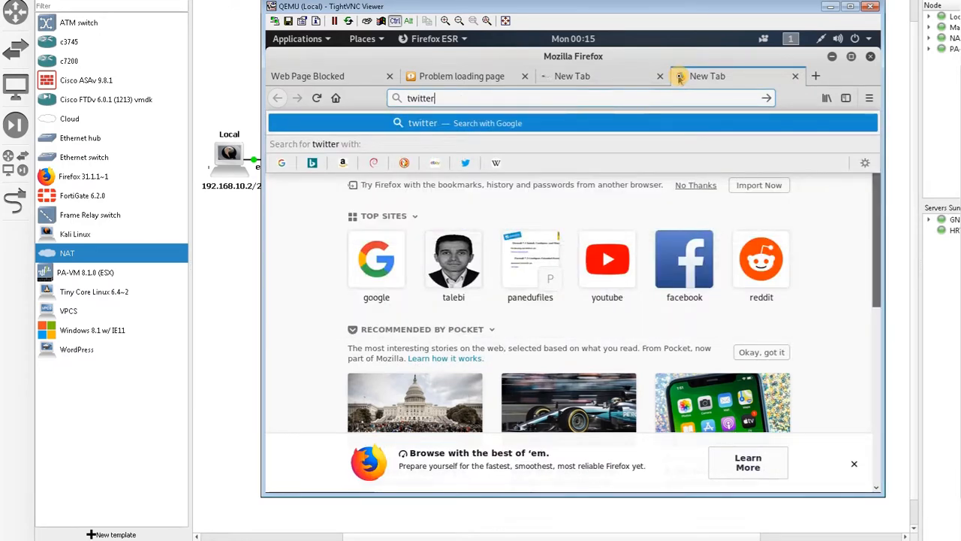
key(ctrl+Return)
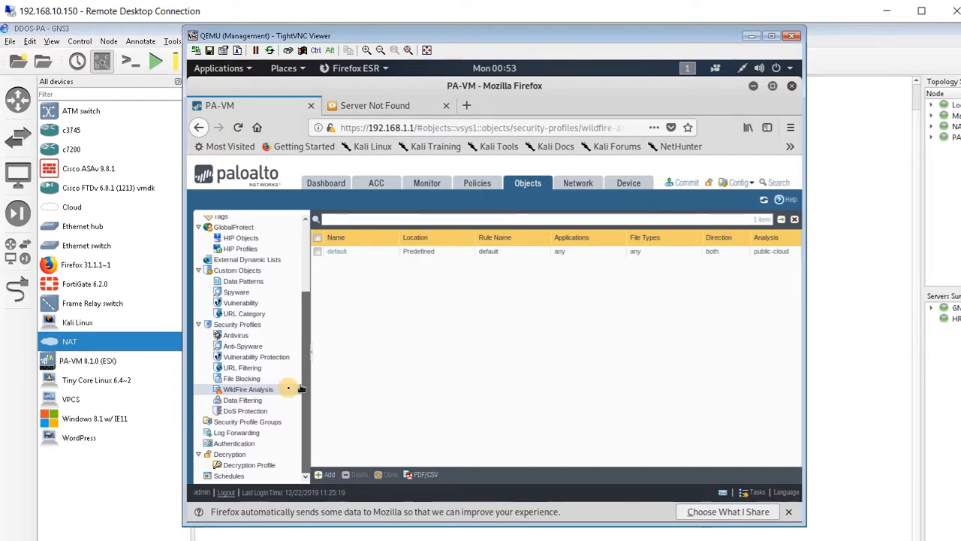
Create a WildFire Analysis profile named WildFire with a rule named pdf that applies to the pdf file type.
click(327, 475)
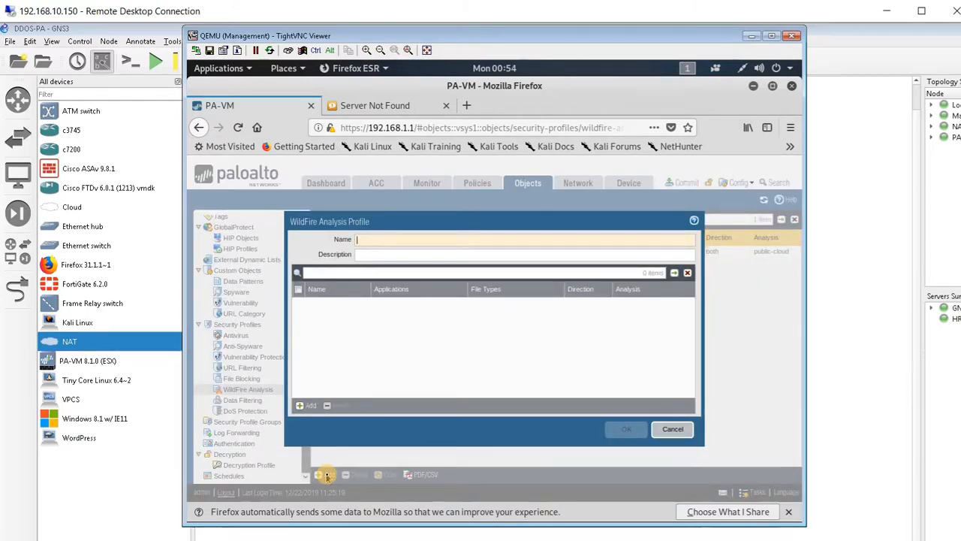
text(WildFire)
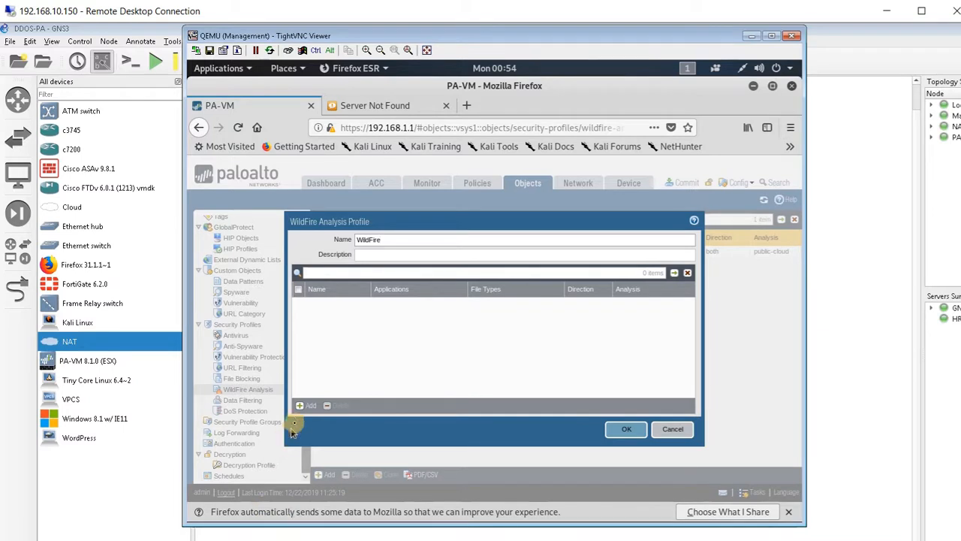
click(301, 406)
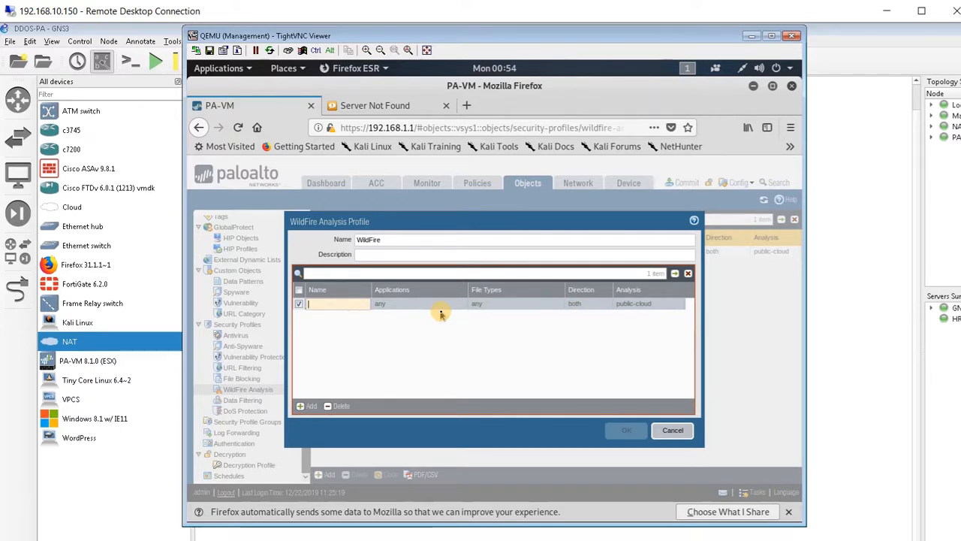
text(pdf)
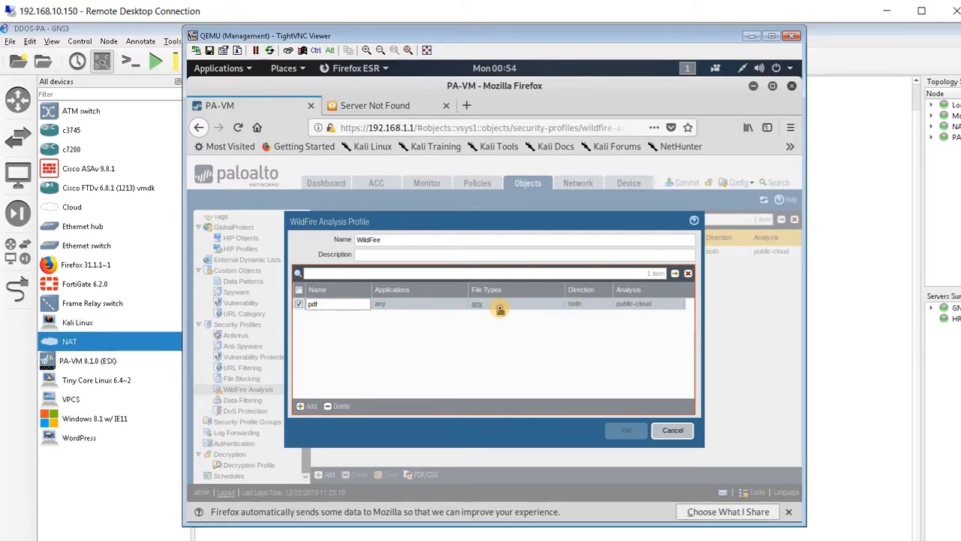
click(500, 309)
click(500, 308)
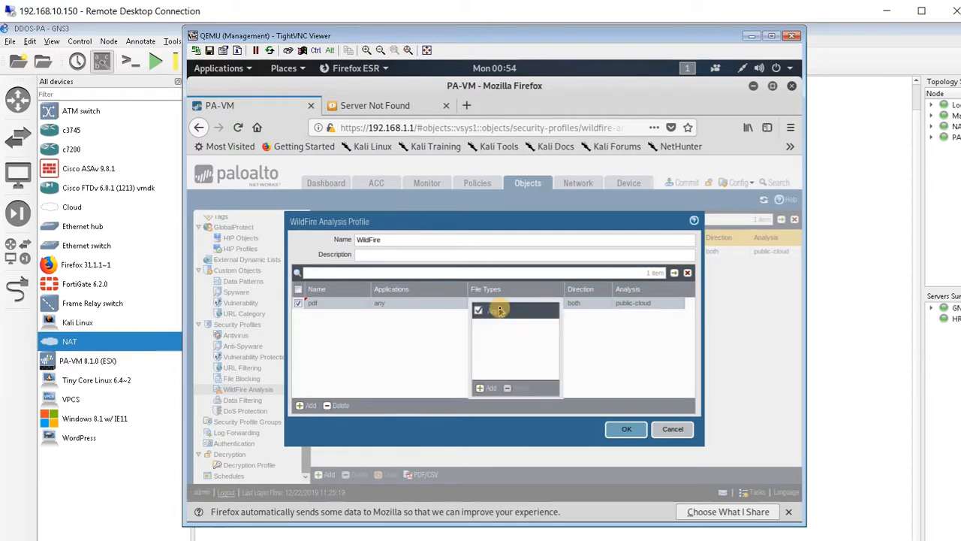
click(491, 389)
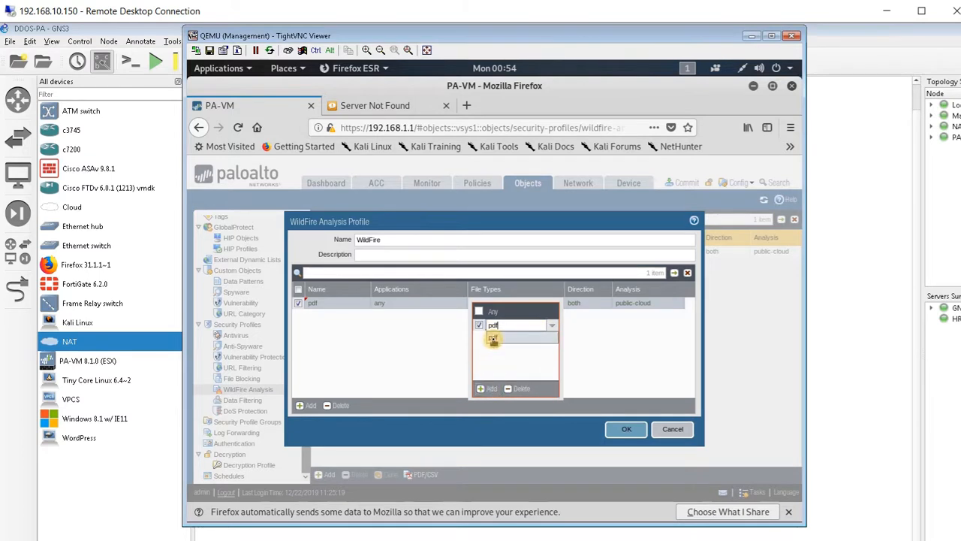
click(493, 340)
Set the pdf rule's analysis to public-cloud and save the WildFire Analysis profile.
click(649, 303)
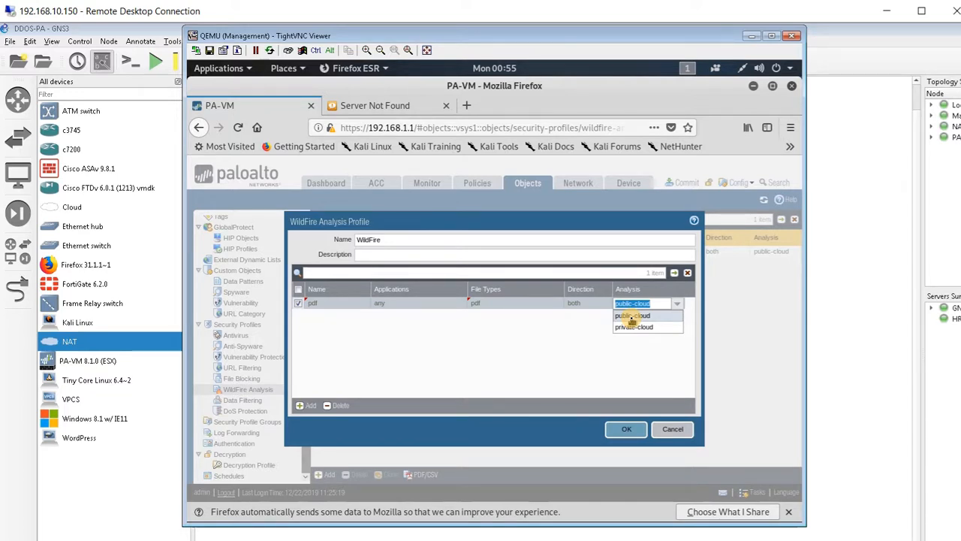
click(631, 316)
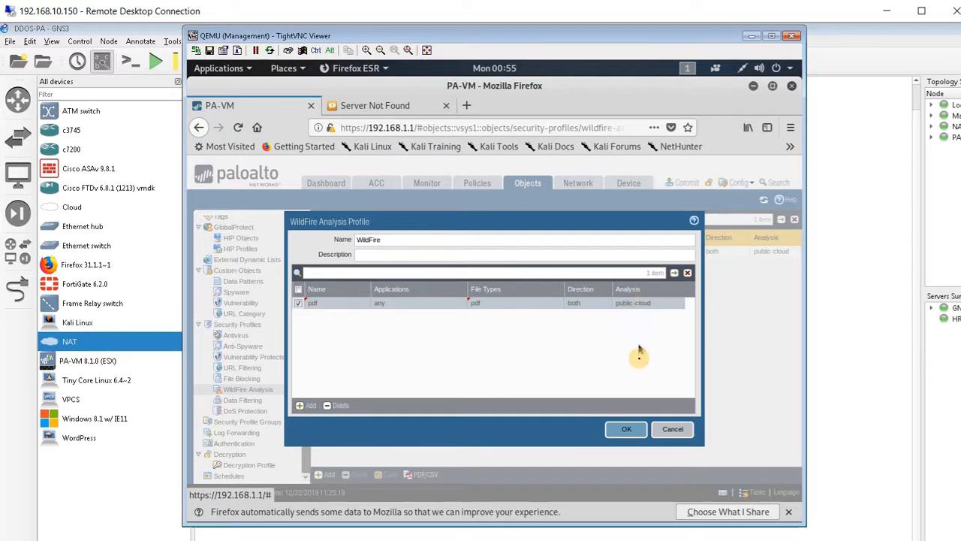
click(624, 431)
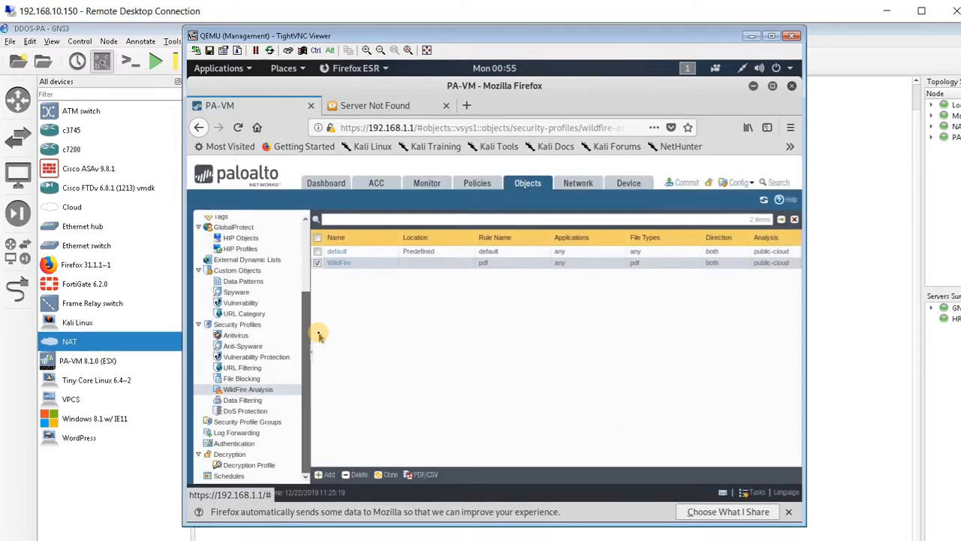
Assign the WildFire profile as WildFire Analysis in the Internet security policy rule's actions and save the rule.
click(466, 187)
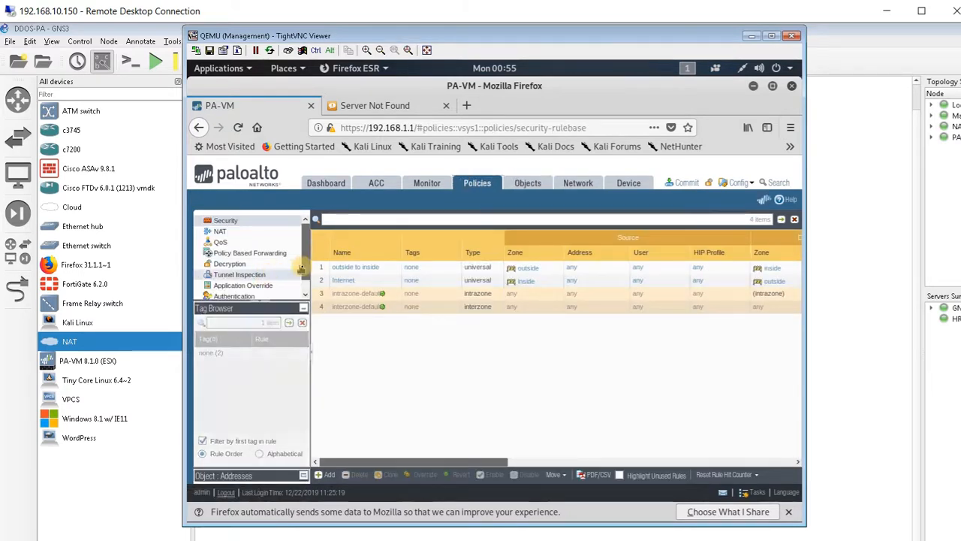
click(352, 281)
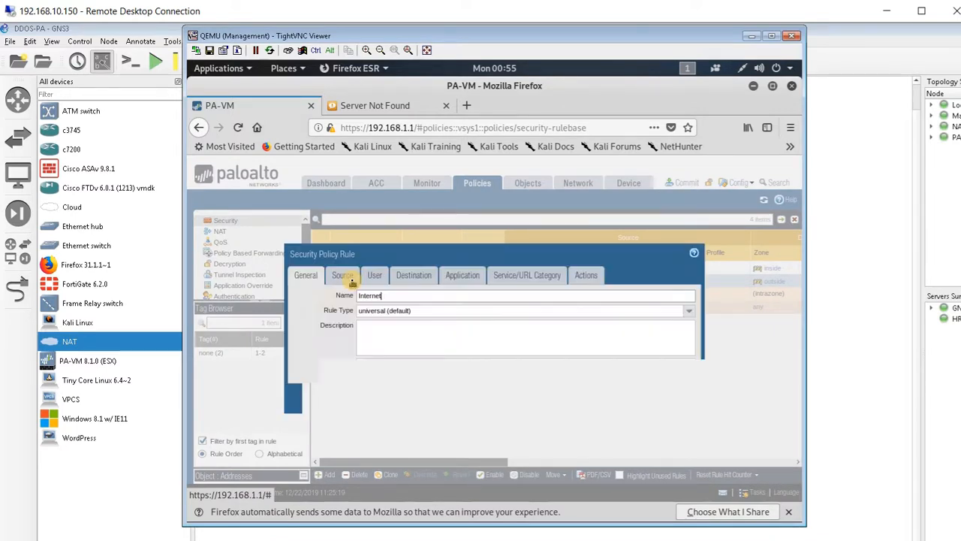
click(586, 275)
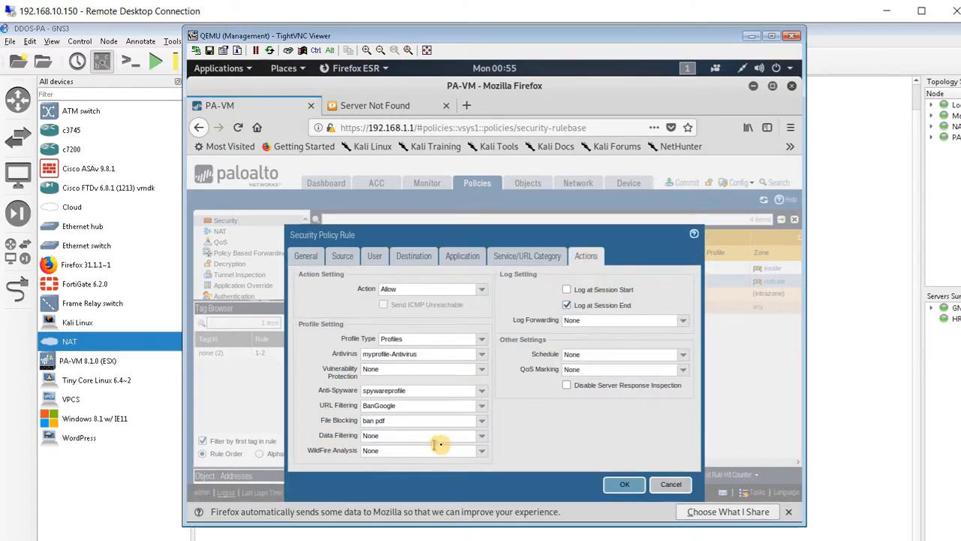
click(480, 452)
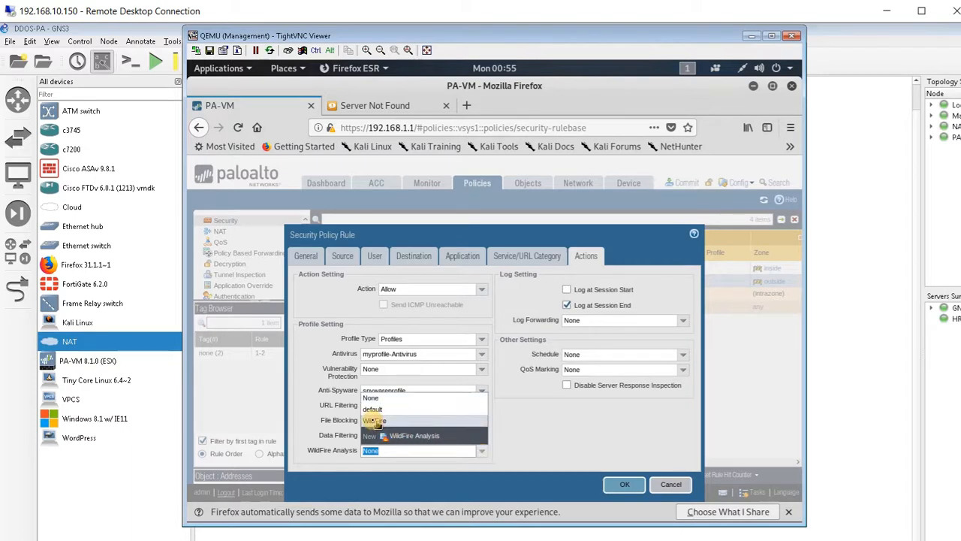
click(373, 421)
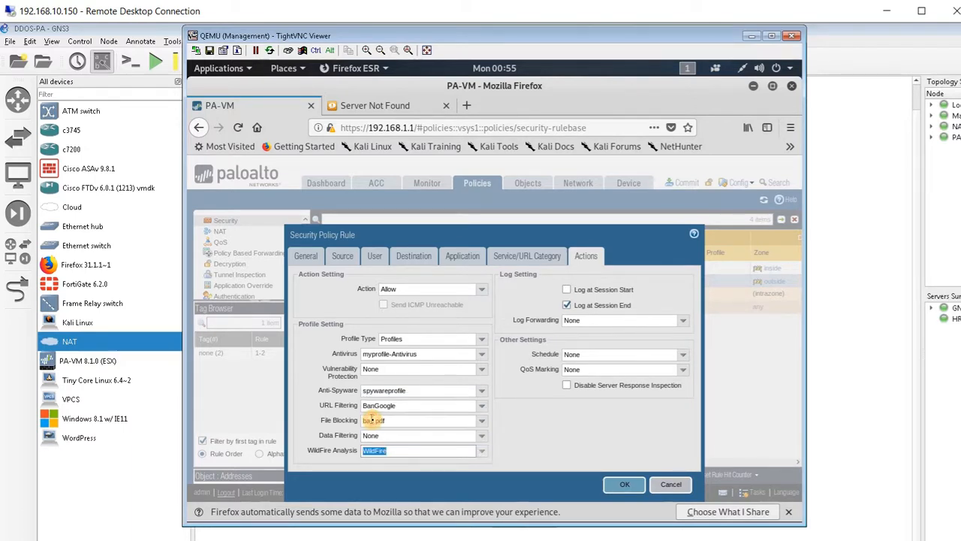
click(624, 484)
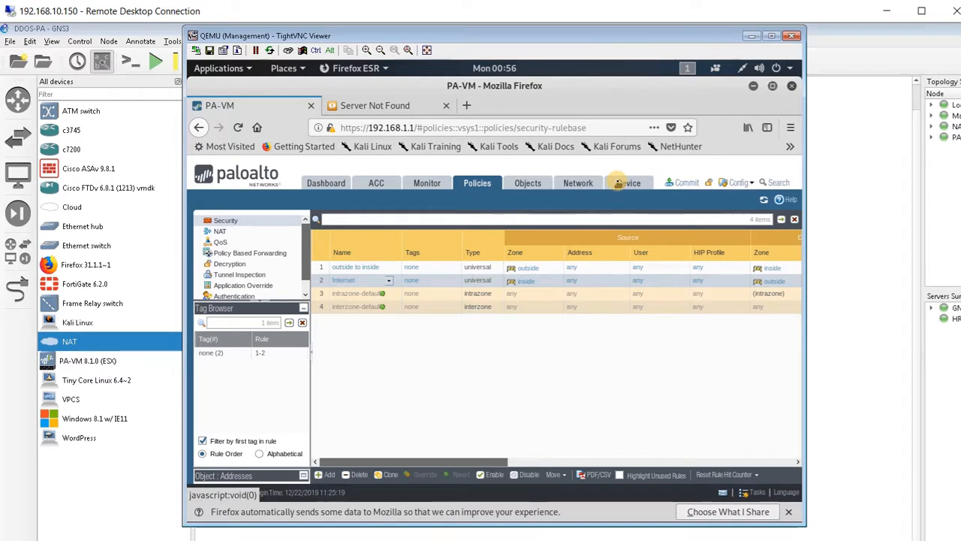
Start a new Data Filtering security profile named creditcard.
click(529, 183)
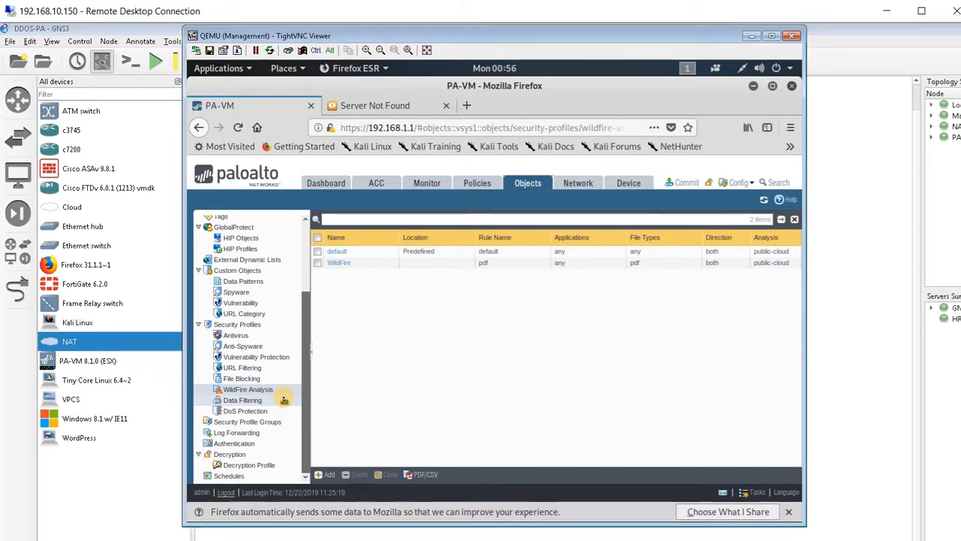
click(284, 399)
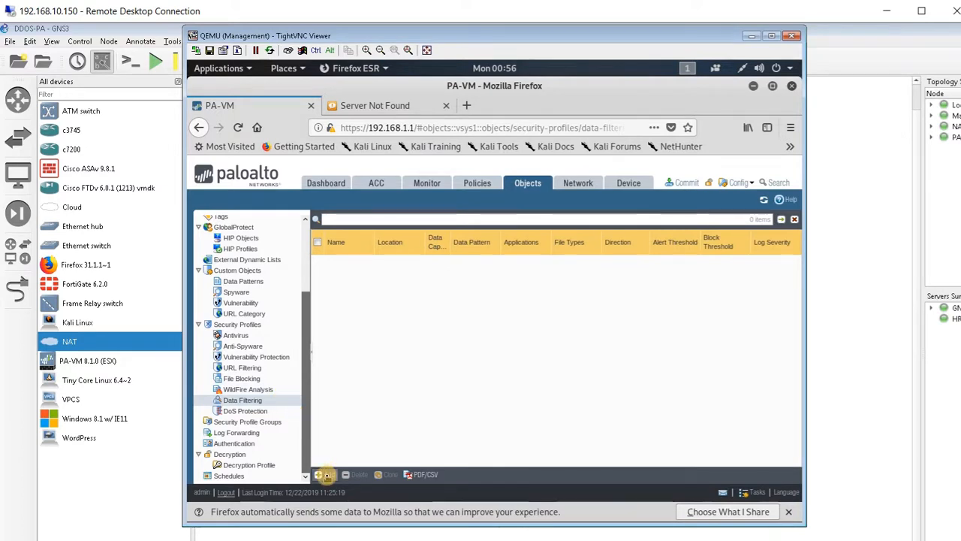
click(326, 475)
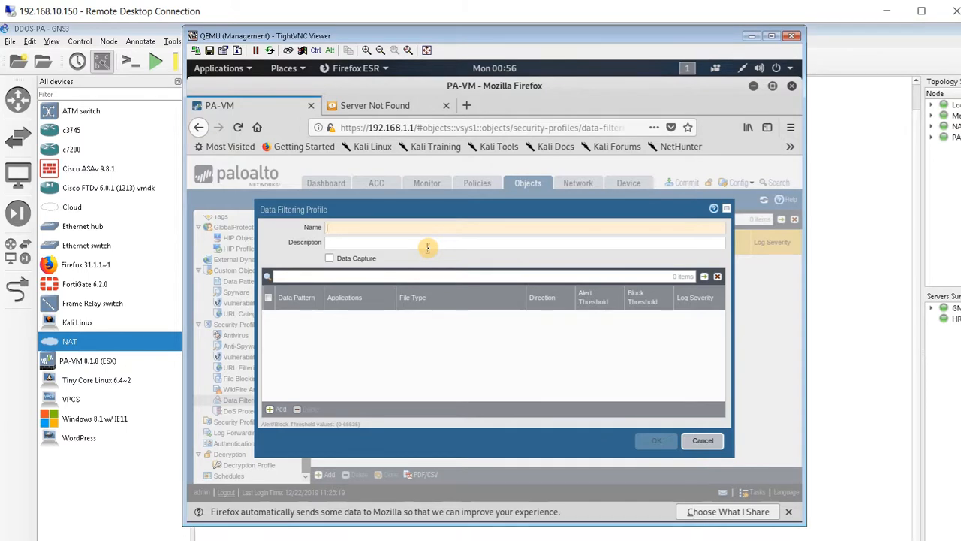
text(cre)
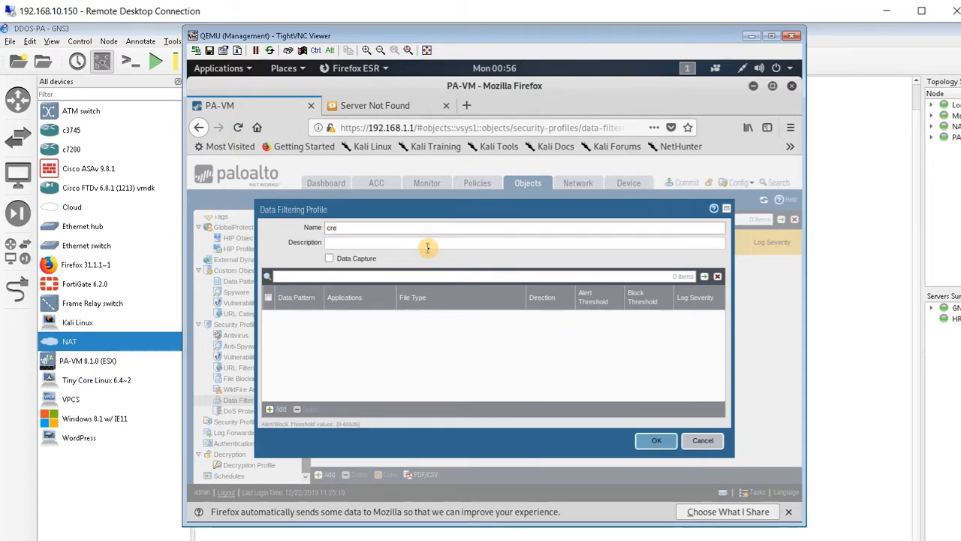
text(ditcard)
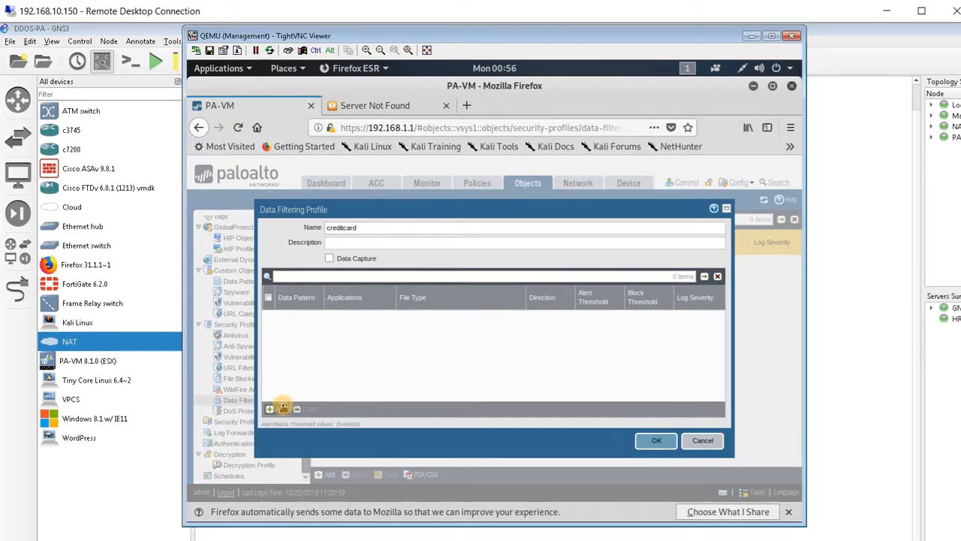
Add an entry to the profile using a new data pattern named creditcard with the Predefined Pattern type.
click(283, 408)
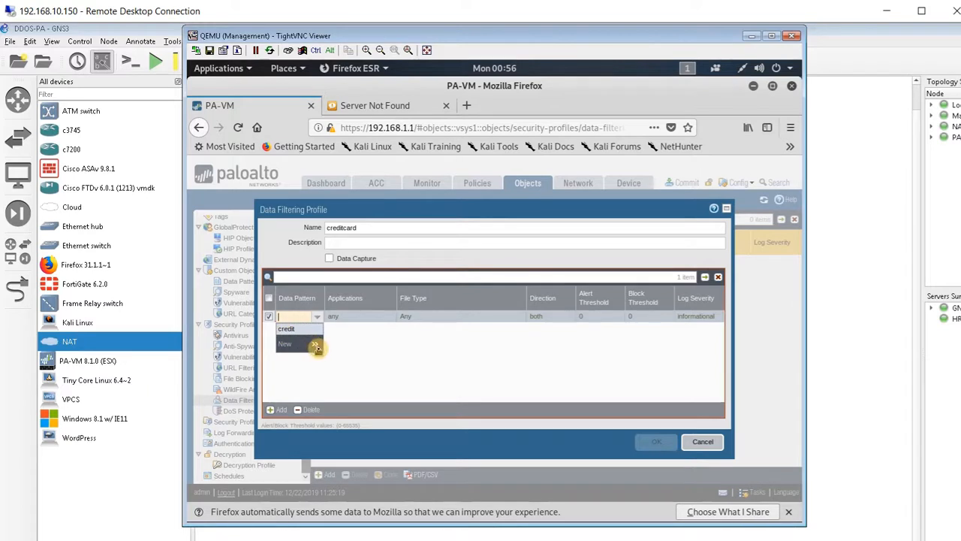
click(317, 347)
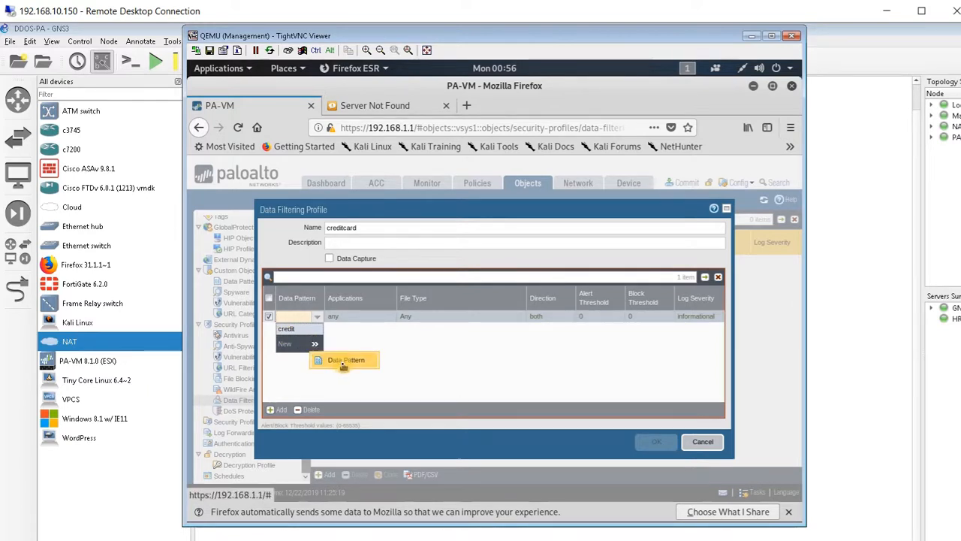
click(344, 361)
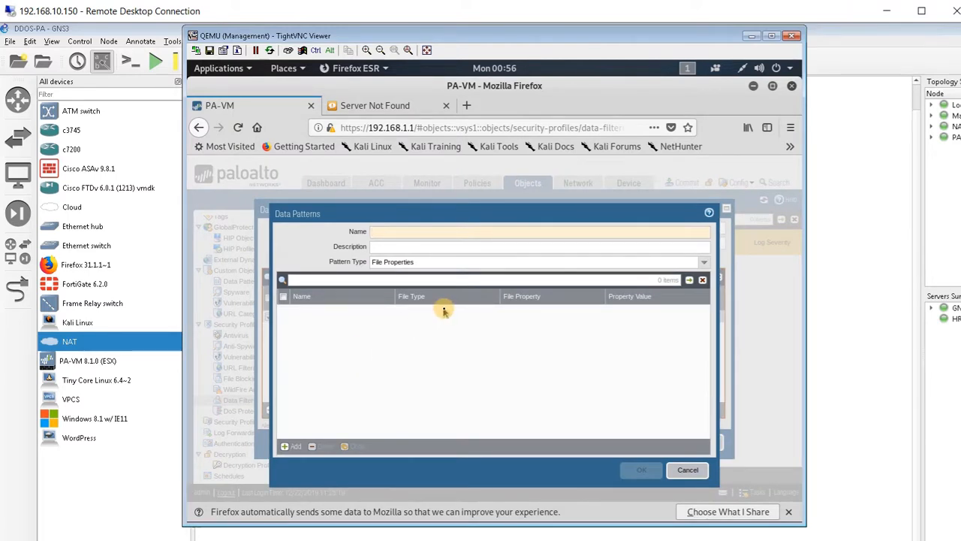
text(creditcard)
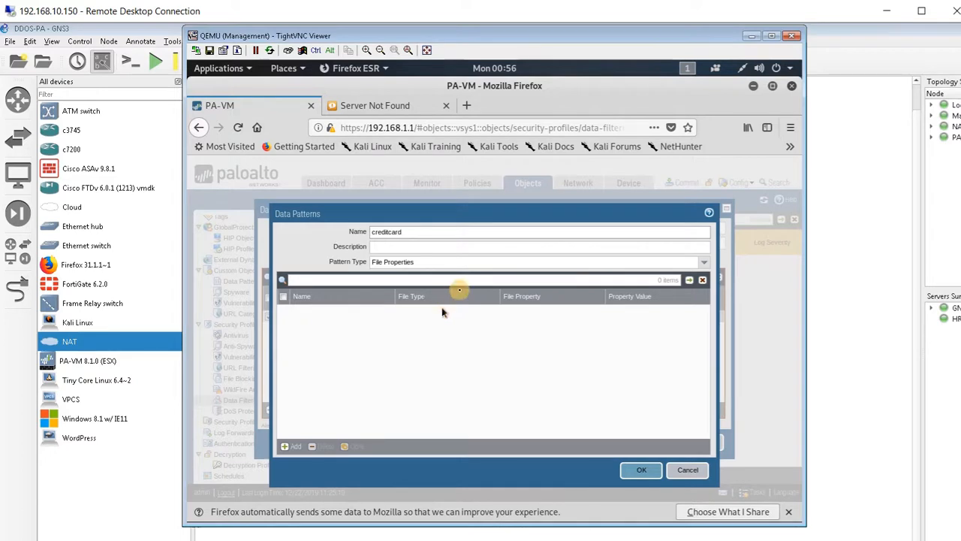
click(703, 262)
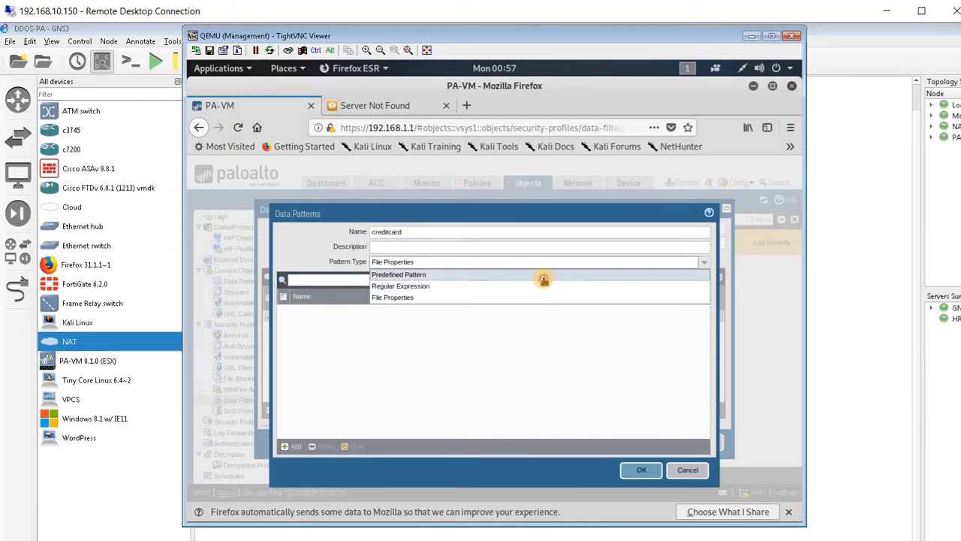
click(545, 275)
Add Credit Card Numbers to the creditcard data pattern, leave its file type at Any, and save the pattern.
click(287, 413)
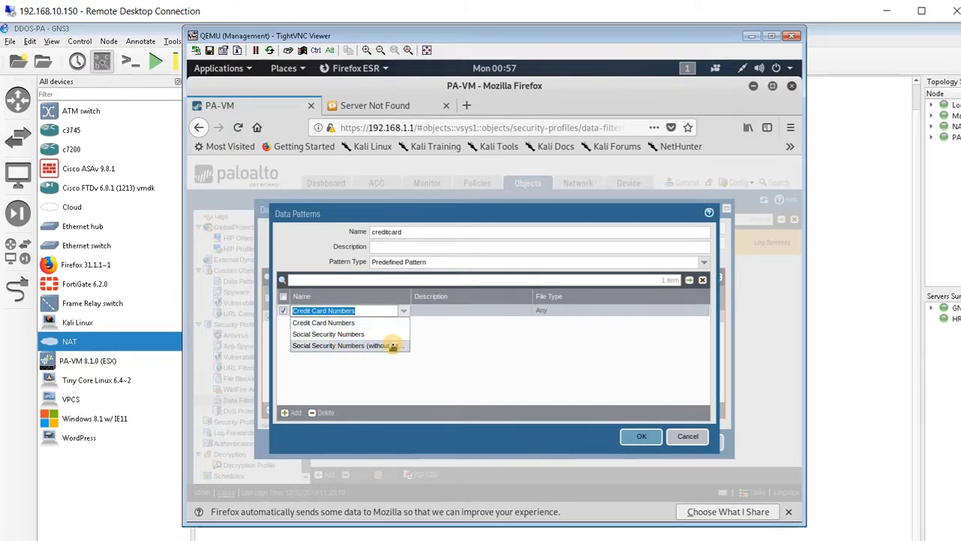
click(348, 322)
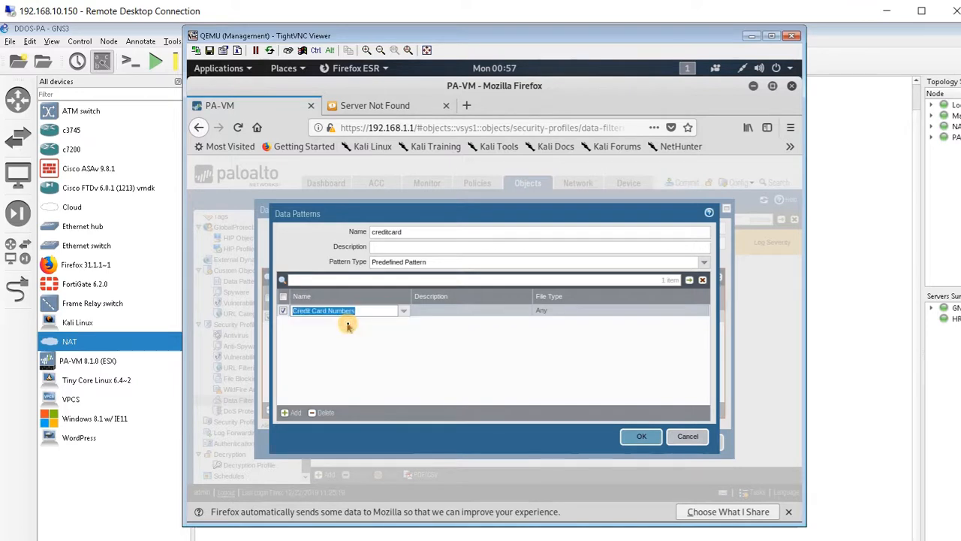
click(484, 311)
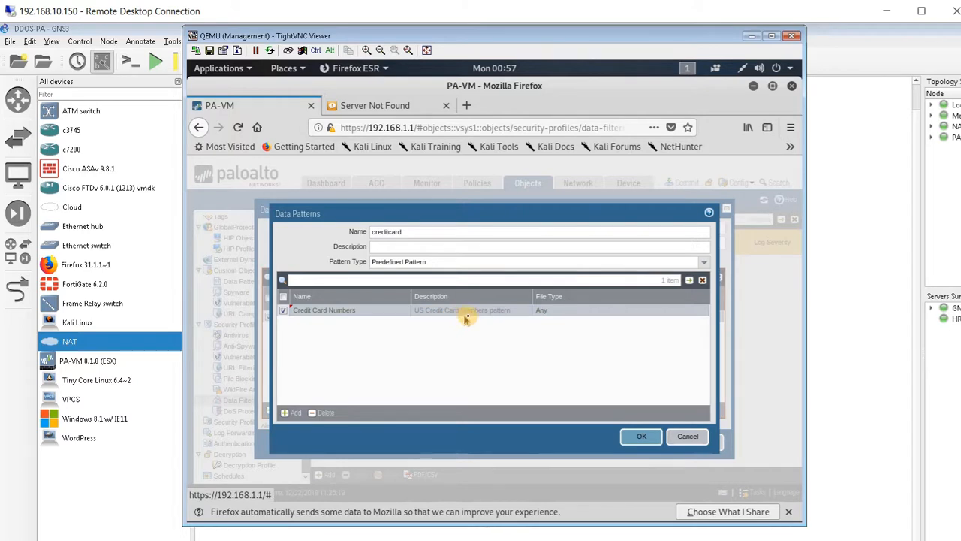
click(618, 312)
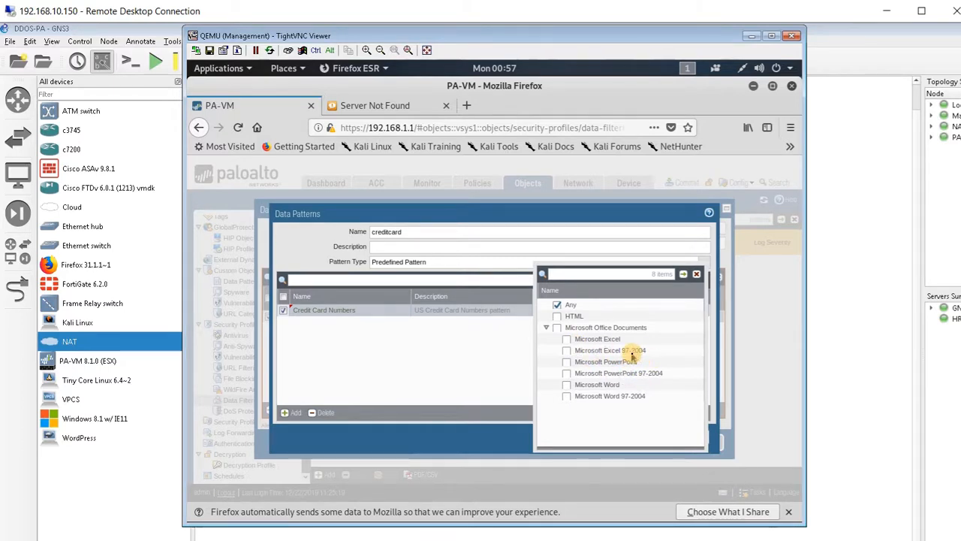
click(483, 368)
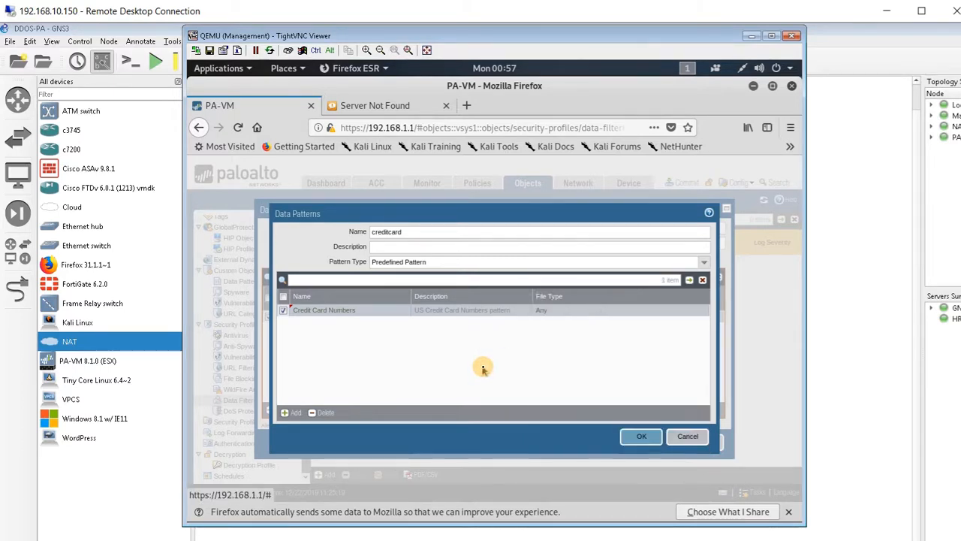
click(629, 438)
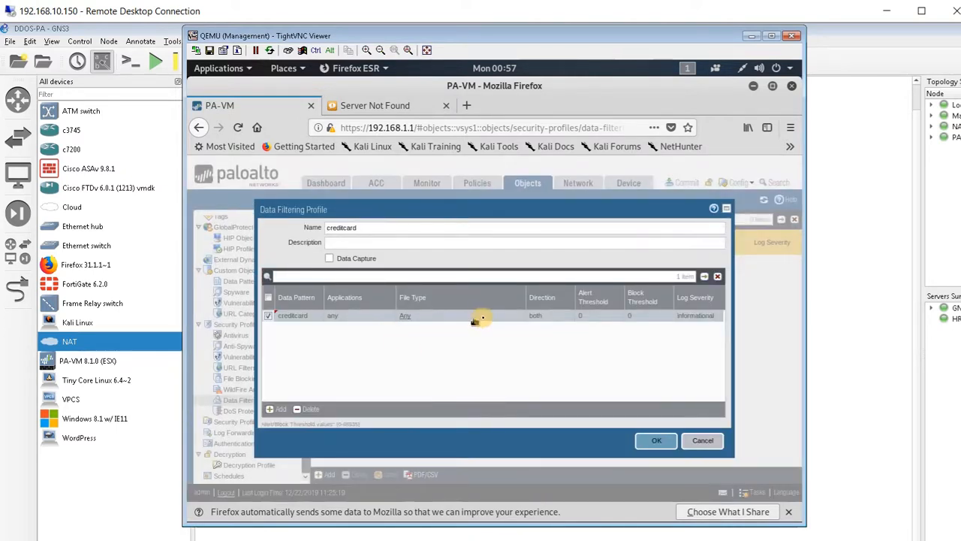
Leave the entry's applications at Any and save the creditcard Data Filtering profile.
click(358, 317)
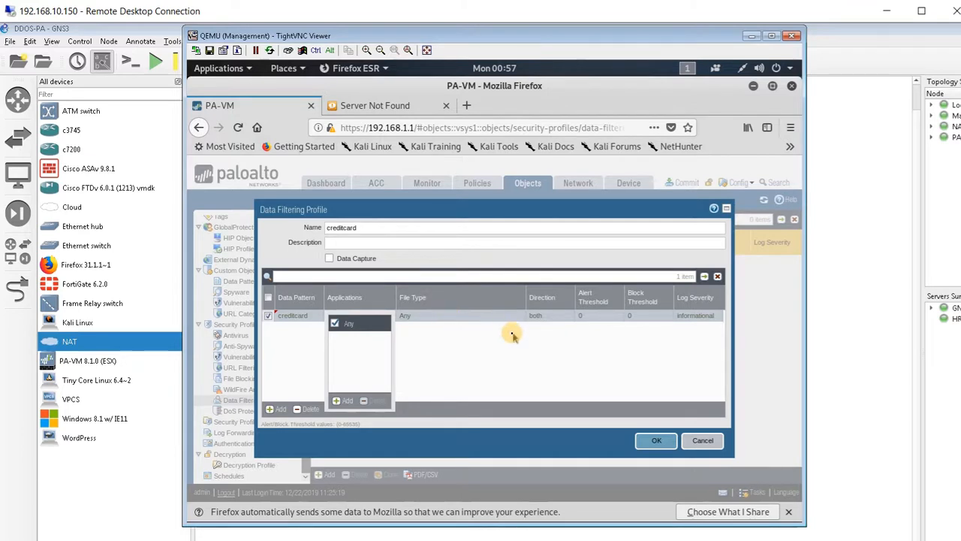
click(552, 335)
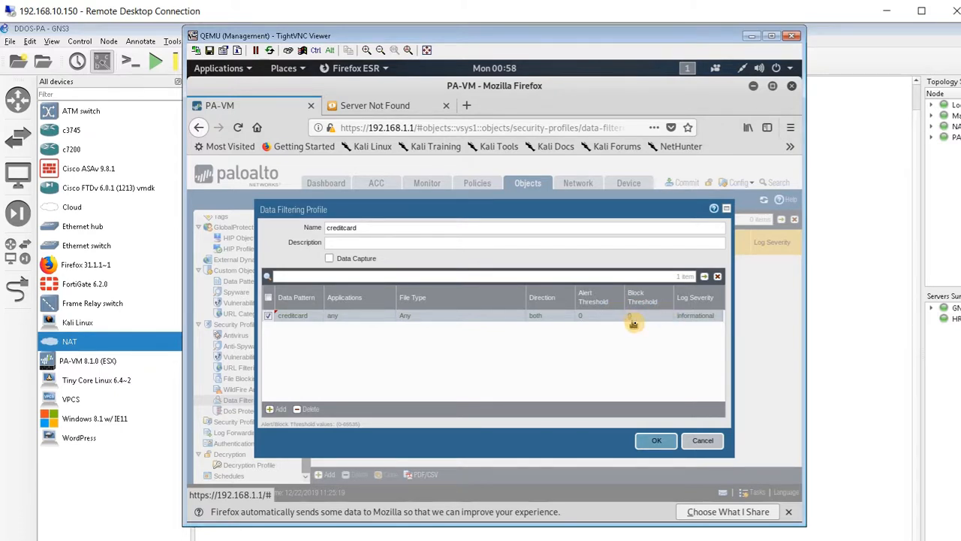
click(656, 441)
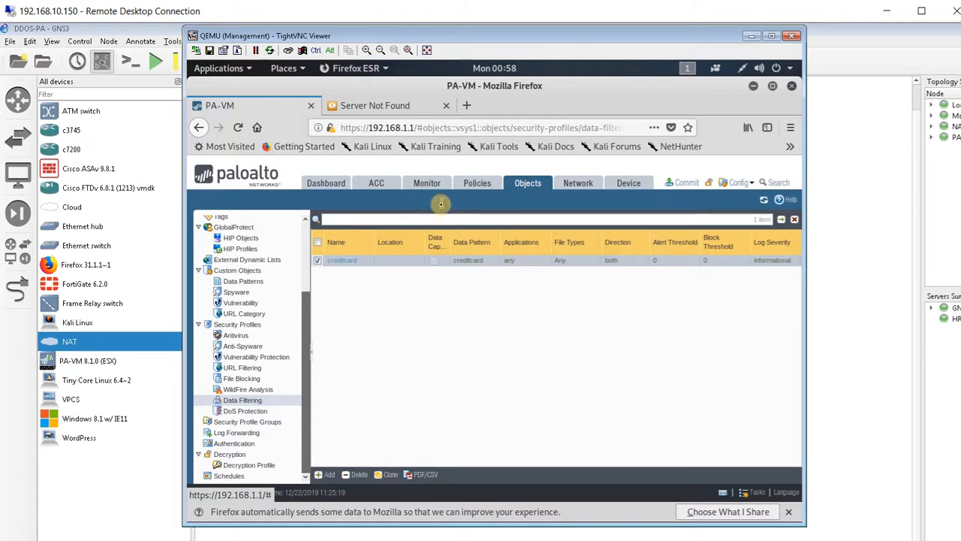
Set the Internet security policy rule's Data Filtering profile to creditcard and save the rule.
click(477, 185)
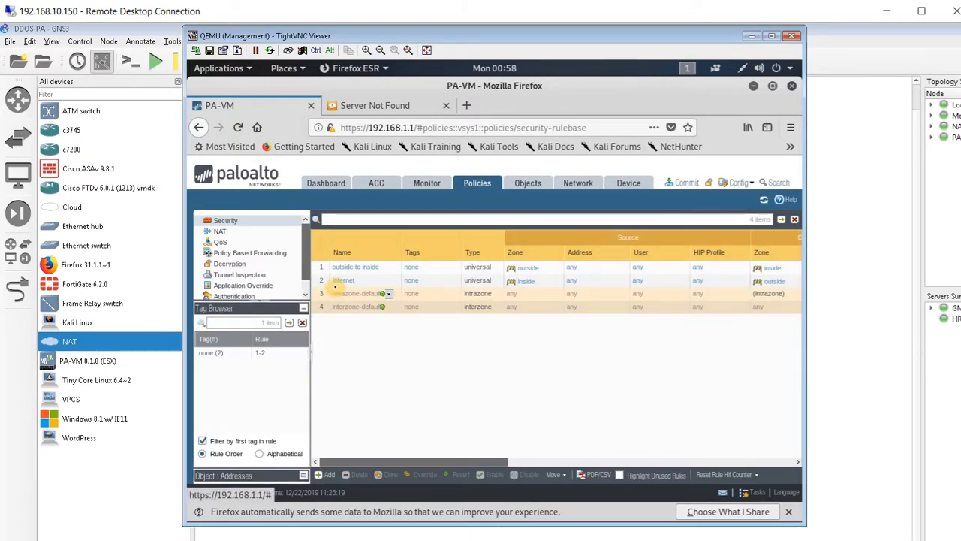
click(338, 282)
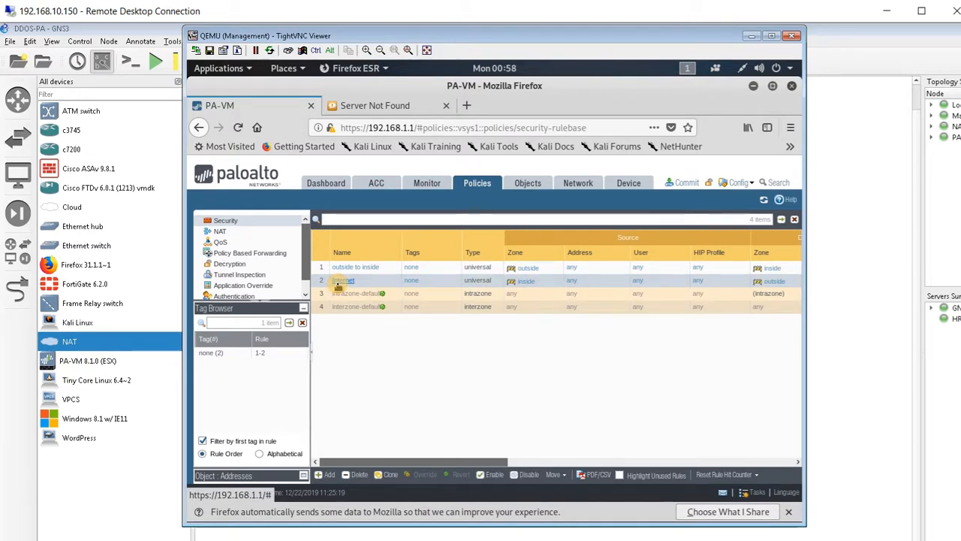
click(340, 280)
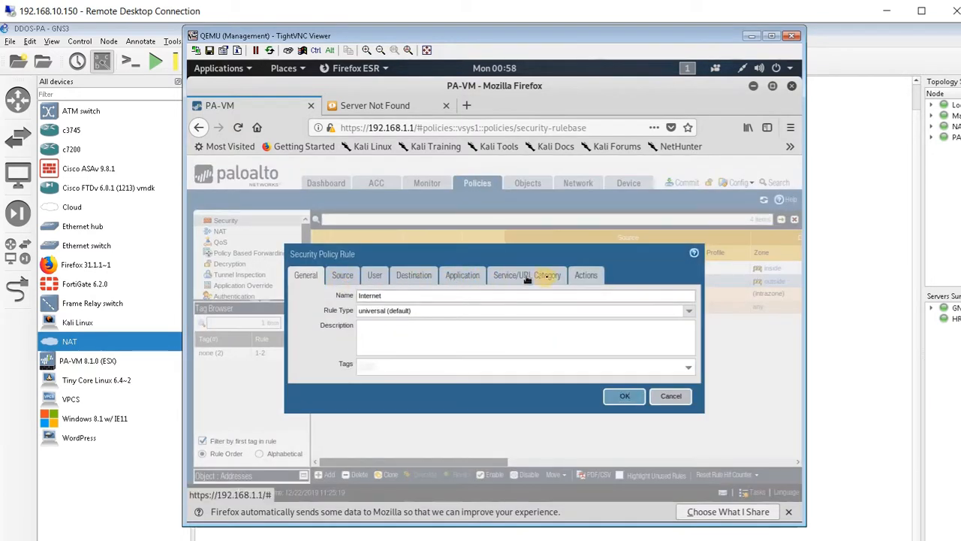
click(593, 275)
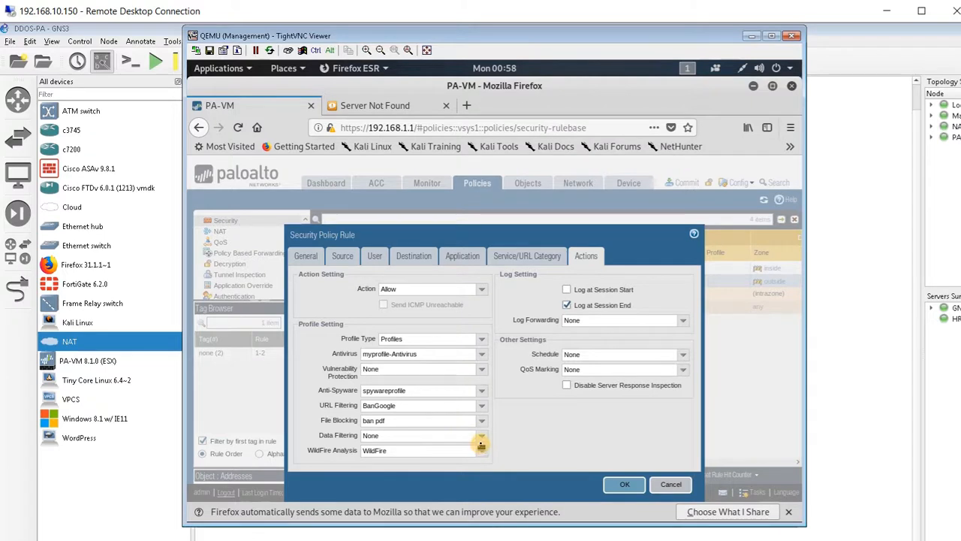
click(481, 442)
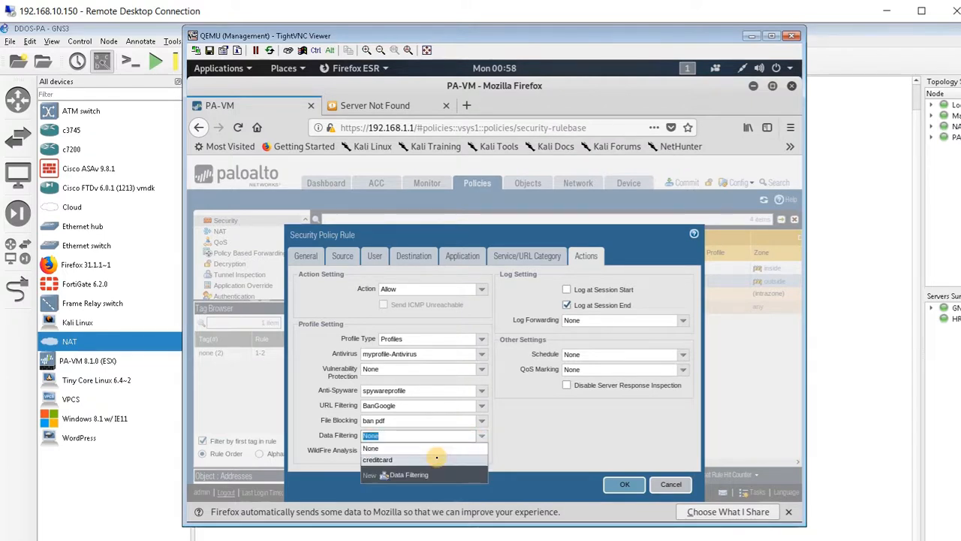
click(435, 459)
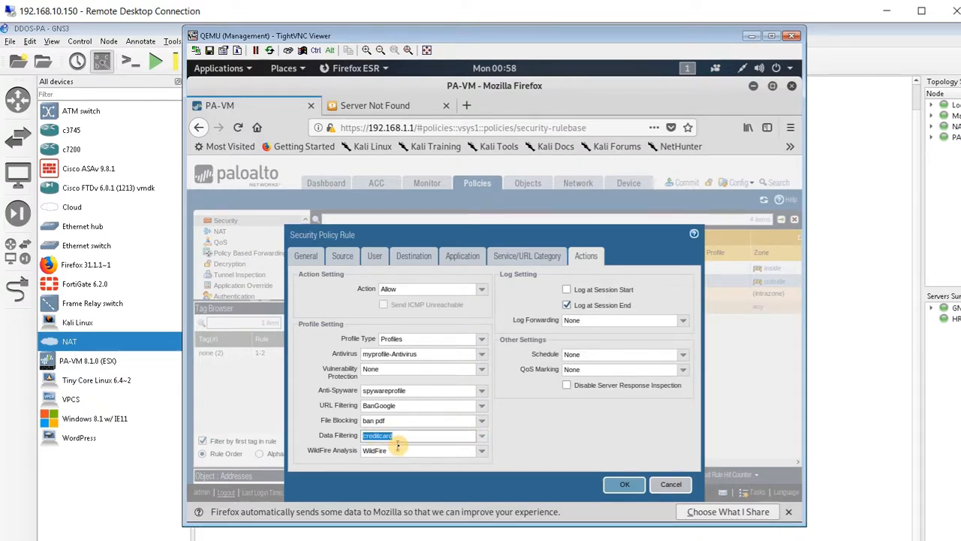
click(612, 486)
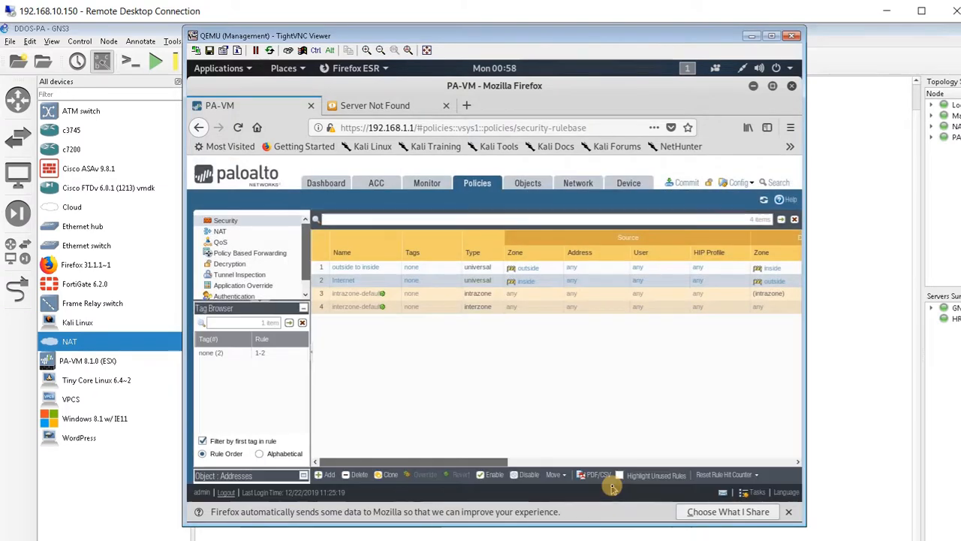